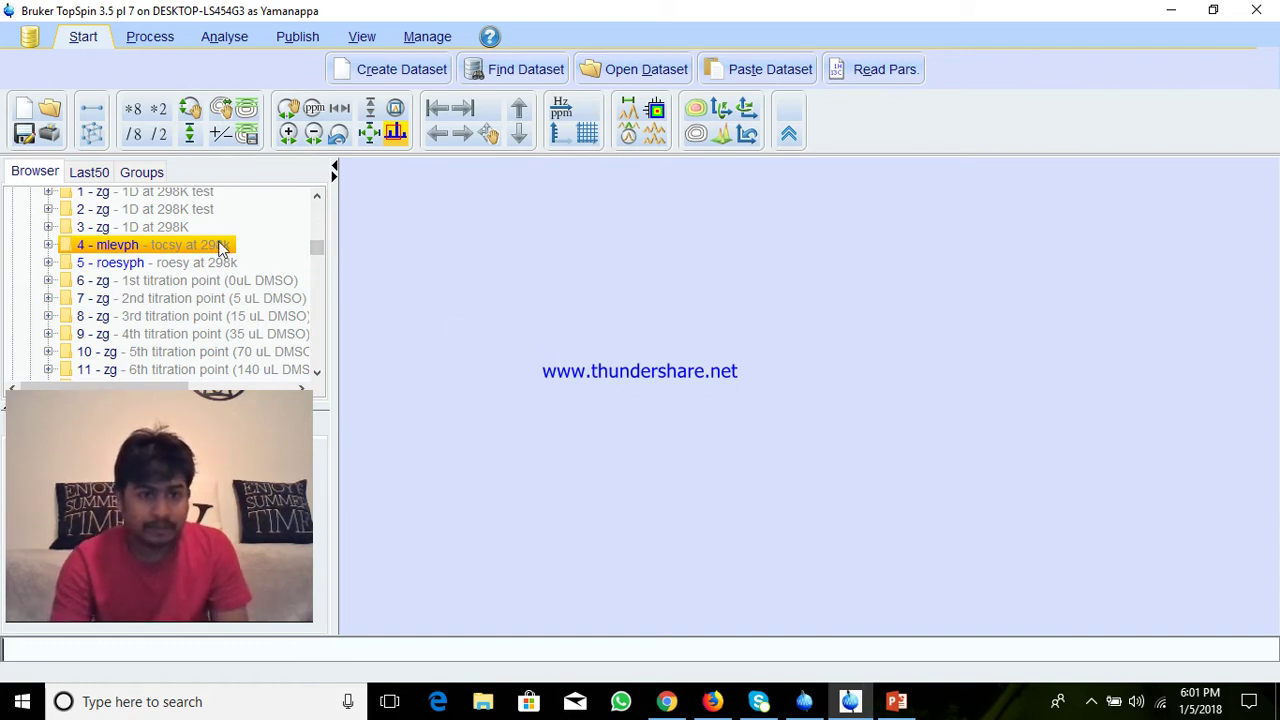
Step: Open the experiment 4 mlevph dataset (tocsy at 298k) for display and Fourier transform it in both dimensions with xfb
{"action": "left_click_drag", "start_coordinate": [221, 246], "coordinate": [622, 262]}
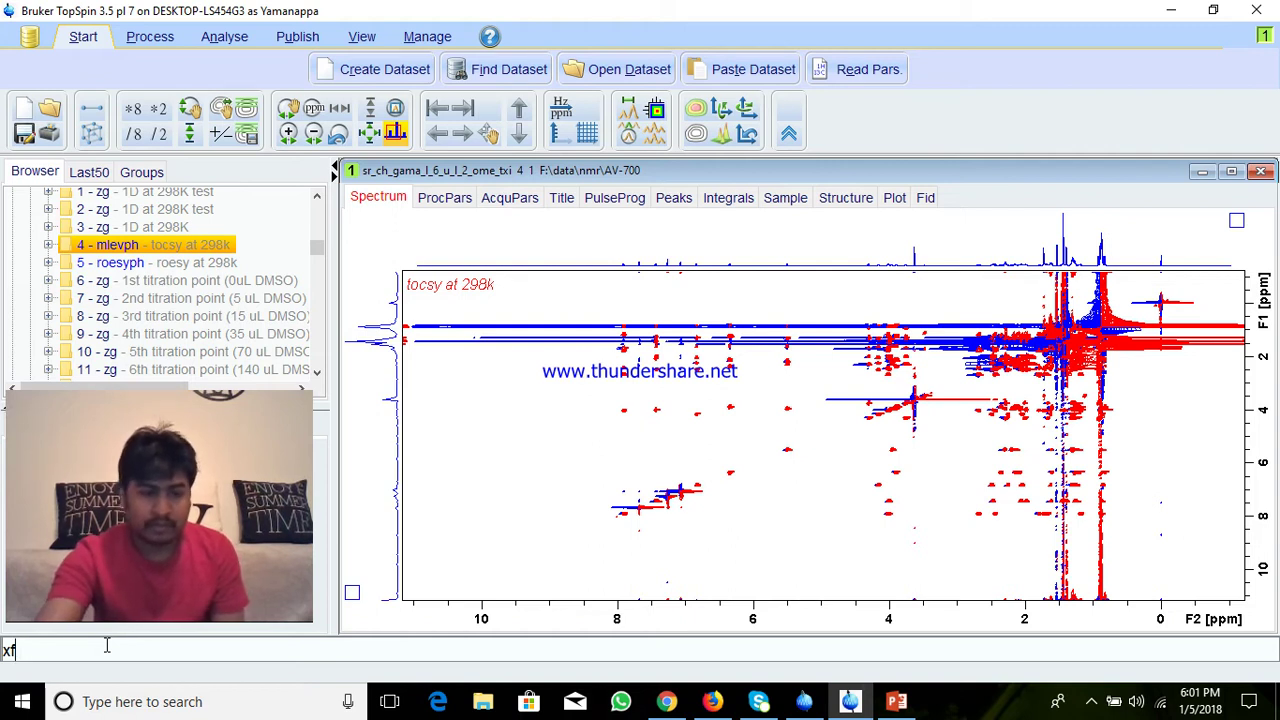
{"action": "key", "text": "Return"}
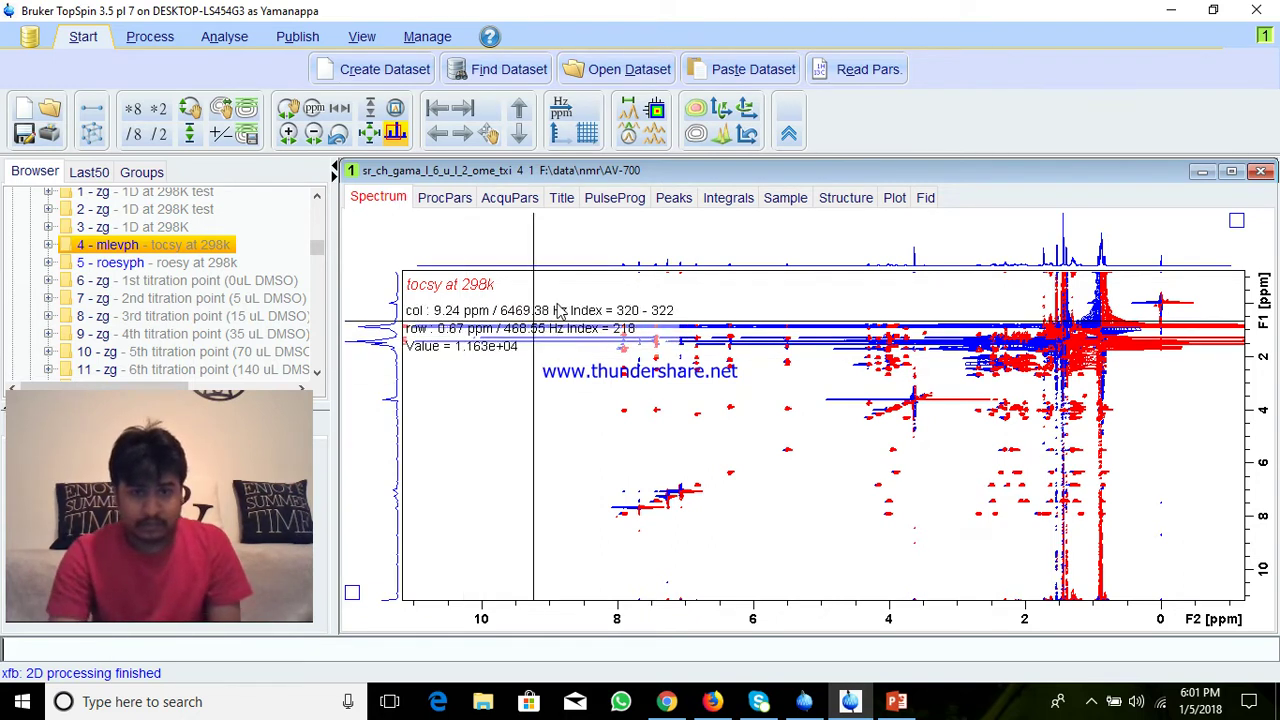
Step: Examine the phase of the TOCSY spectrum's peaks, including the diagonal region between about 5 and 8 ppm, at different intensity scales
{"action": "right_click", "coordinate": [590, 238]}
{"action": "left_click", "coordinate": [620, 266]}
{"action": "scroll", "coordinate": [700, 420], "scroll_direction": "up", "scroll_amount": 3}
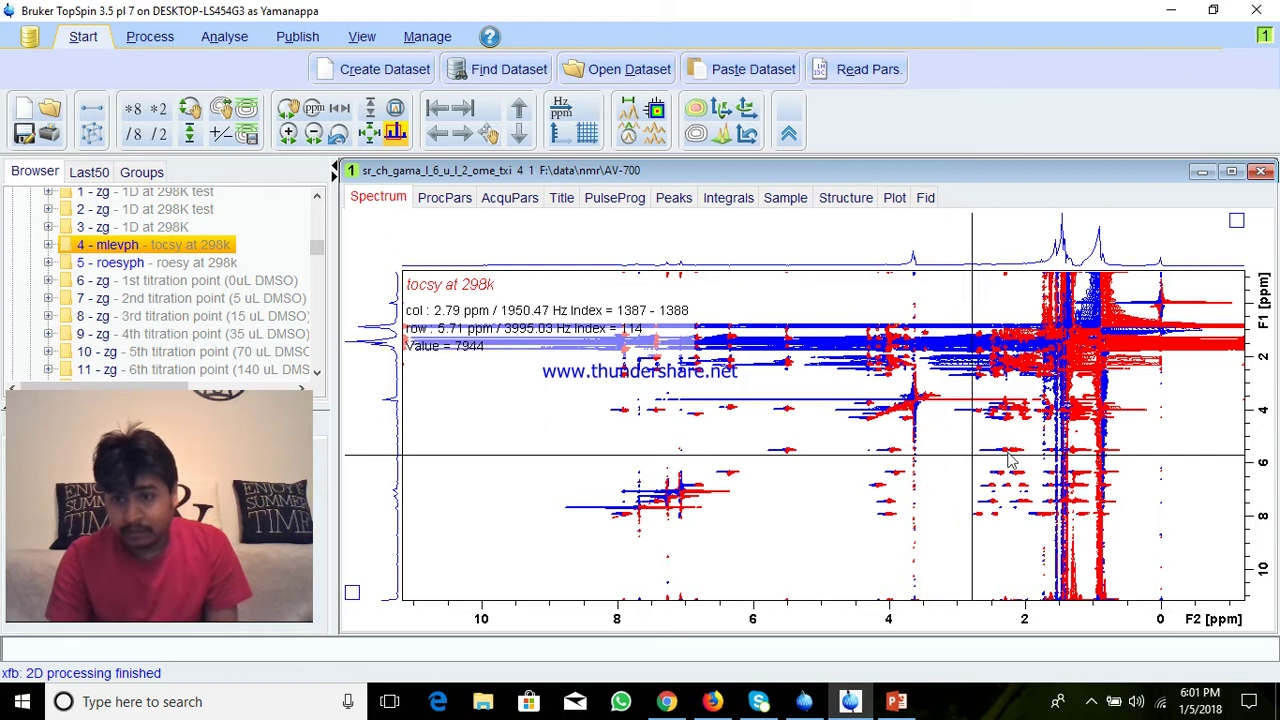
{"action": "left_click_drag", "start_coordinate": [612, 541], "coordinate": [775, 460]}
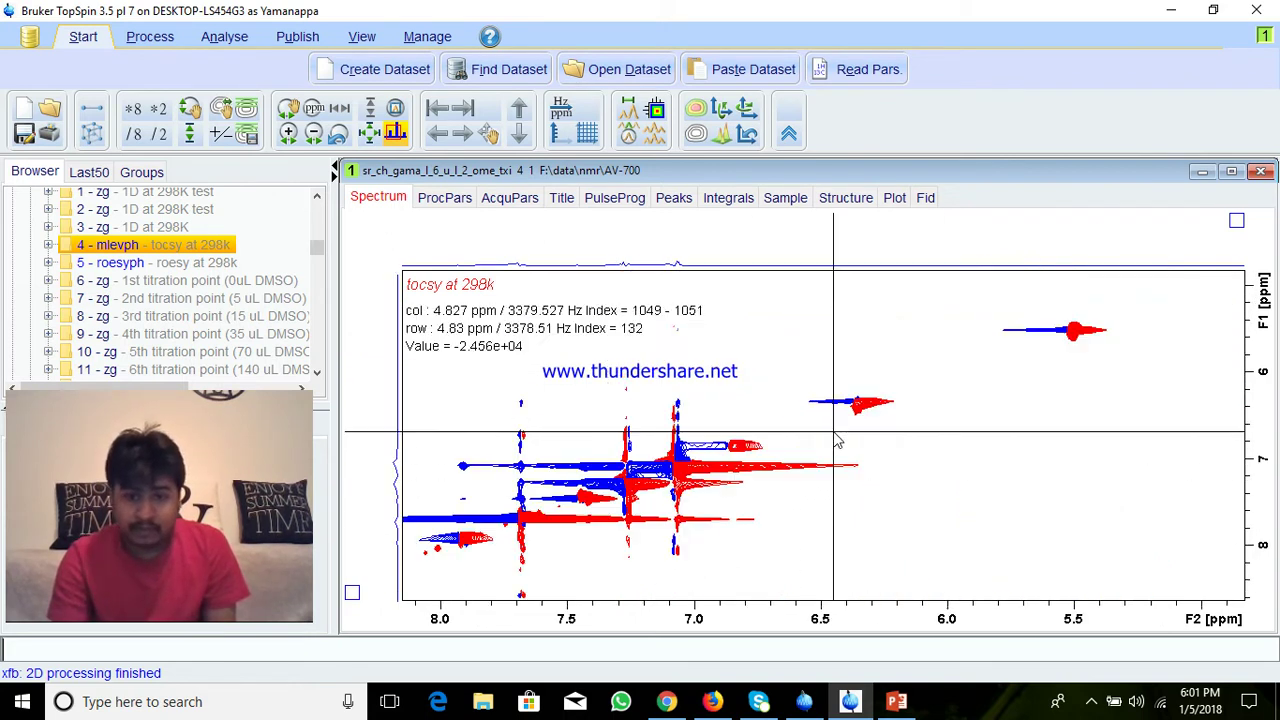
{"action": "left_click", "coordinate": [370, 133]}
{"action": "scroll", "coordinate": [935, 405], "scroll_direction": "down", "scroll_amount": 3}
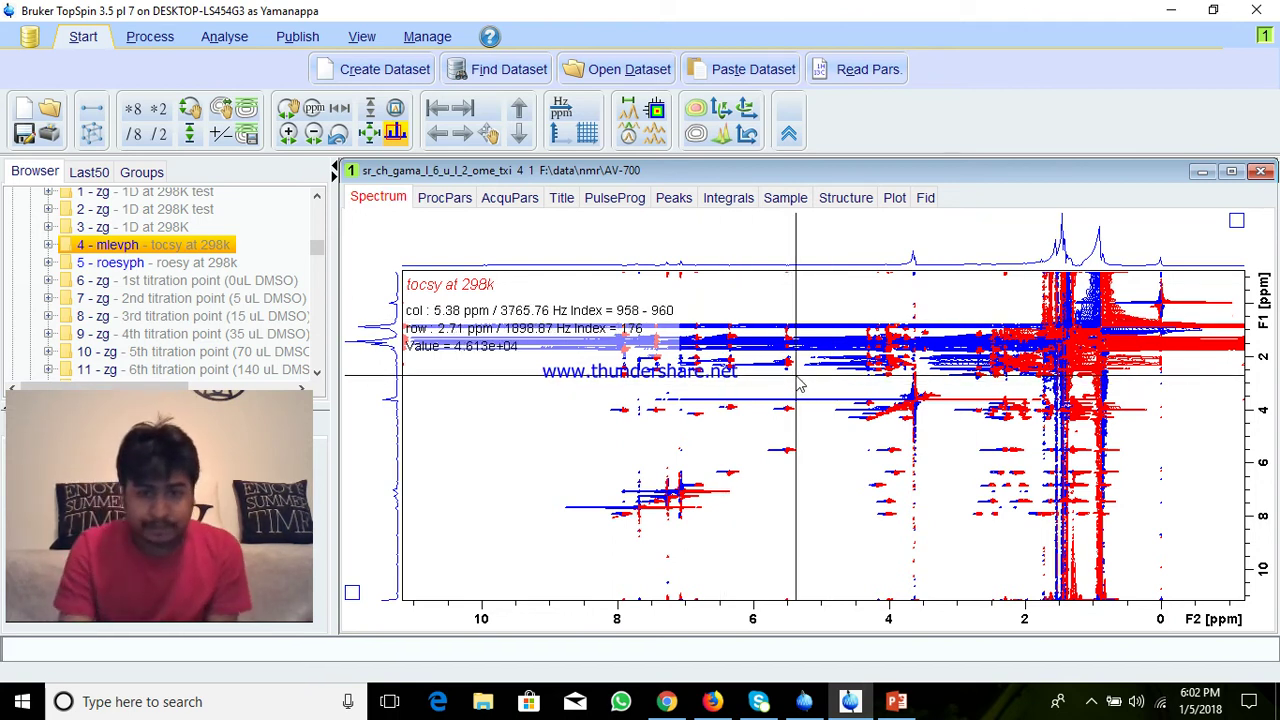
{"action": "scroll", "coordinate": [668, 475], "scroll_direction": "up", "scroll_amount": 2}
{"action": "scroll", "coordinate": [662, 475], "scroll_direction": "down", "scroll_amount": 2}
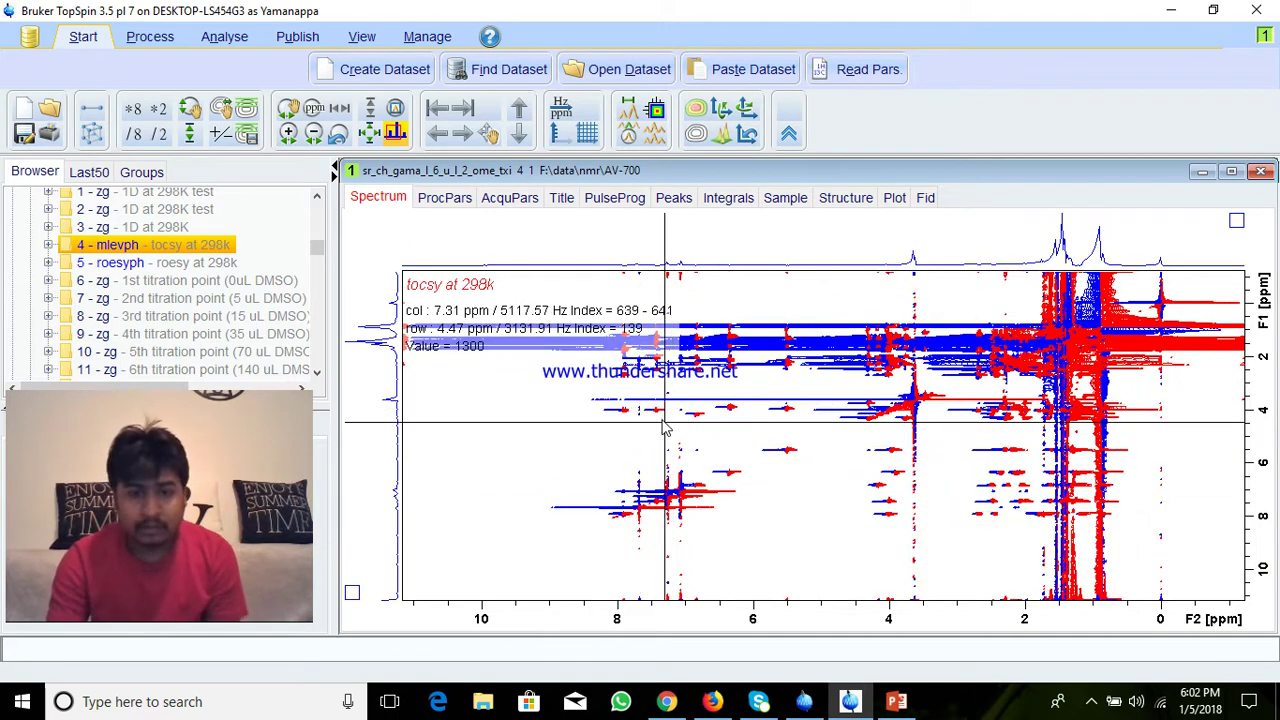
Step: Start interactive 2D phase correction and add the peaks near 6.38 ppm and 3.89 ppm in F2 as phasing references
{"action": "left_click", "coordinate": [150, 38]}
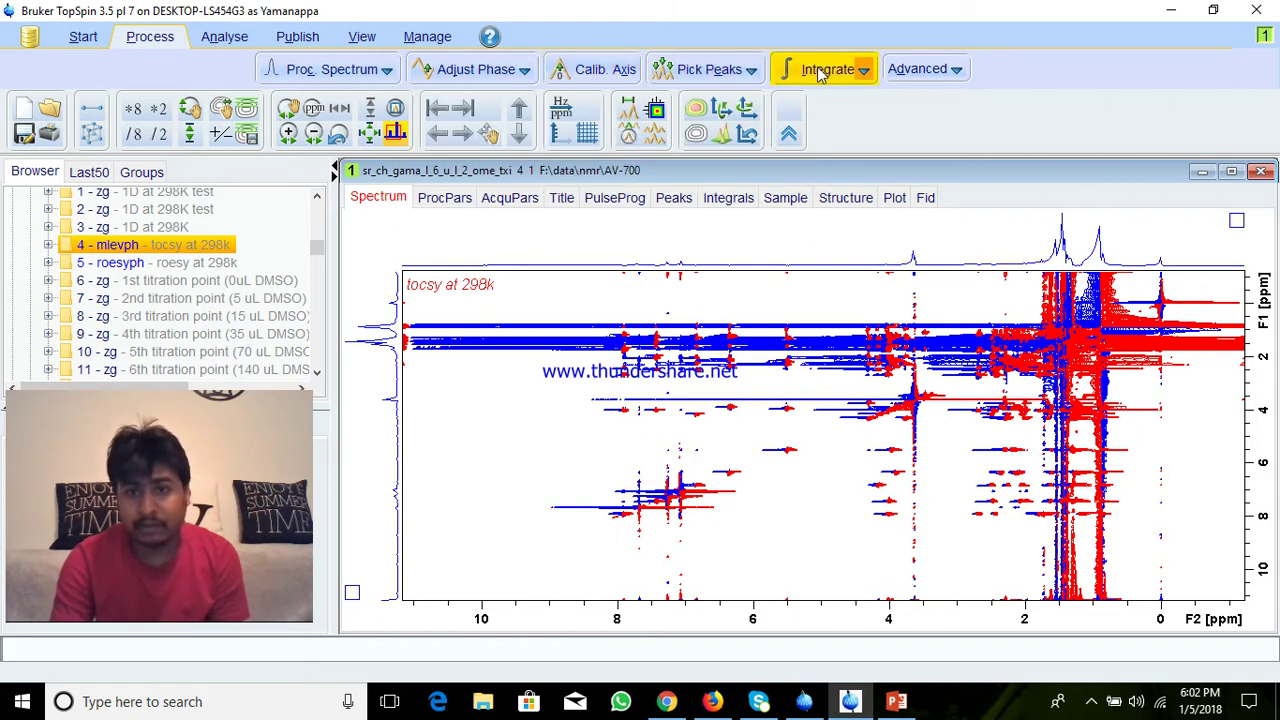
{"action": "left_click", "coordinate": [478, 70]}
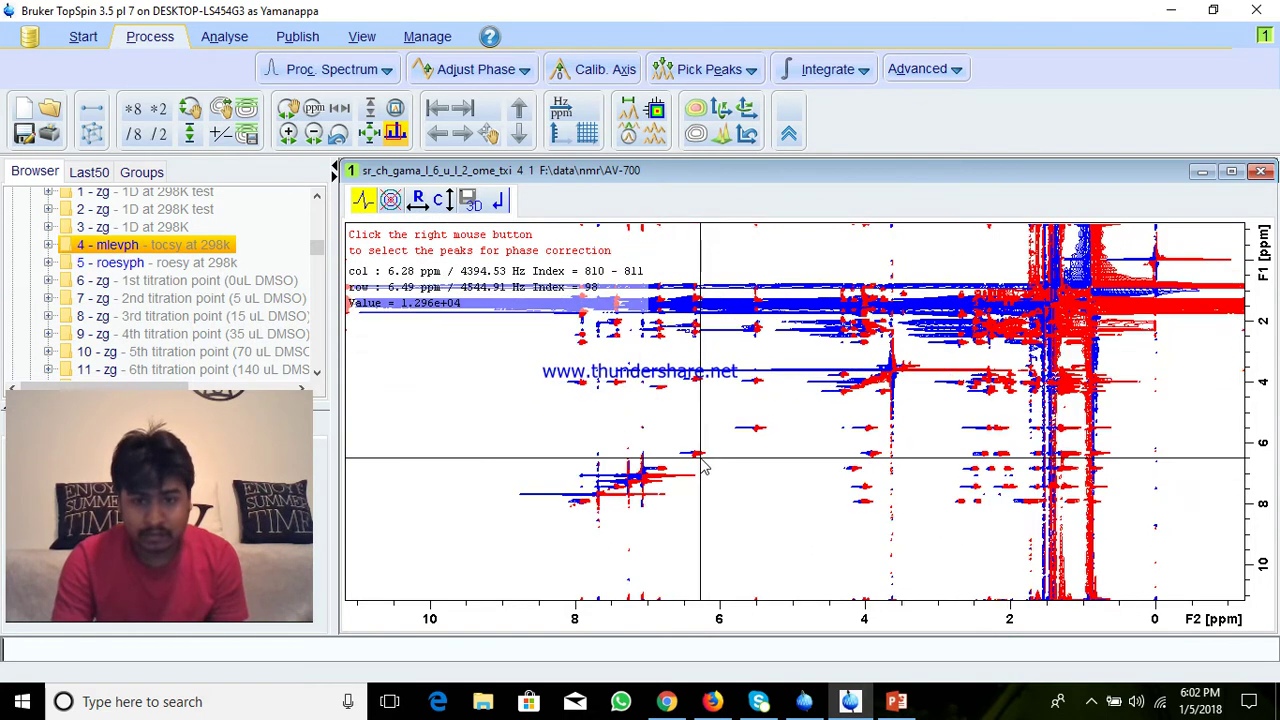
{"action": "left_click_drag", "start_coordinate": [658, 476], "coordinate": [931, 347]}
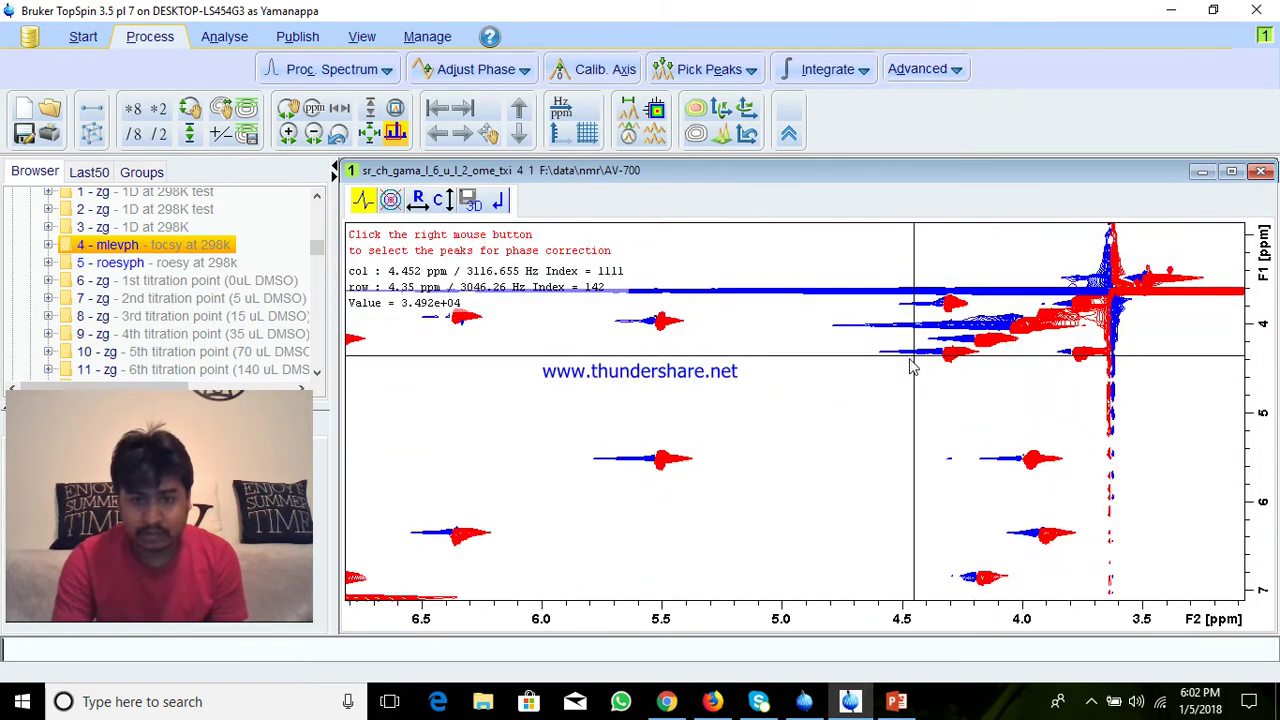
{"action": "right_click", "coordinate": [474, 532]}
{"action": "left_click", "coordinate": [492, 542]}
{"action": "scroll", "coordinate": [1040, 330], "scroll_direction": "down", "scroll_amount": 2}
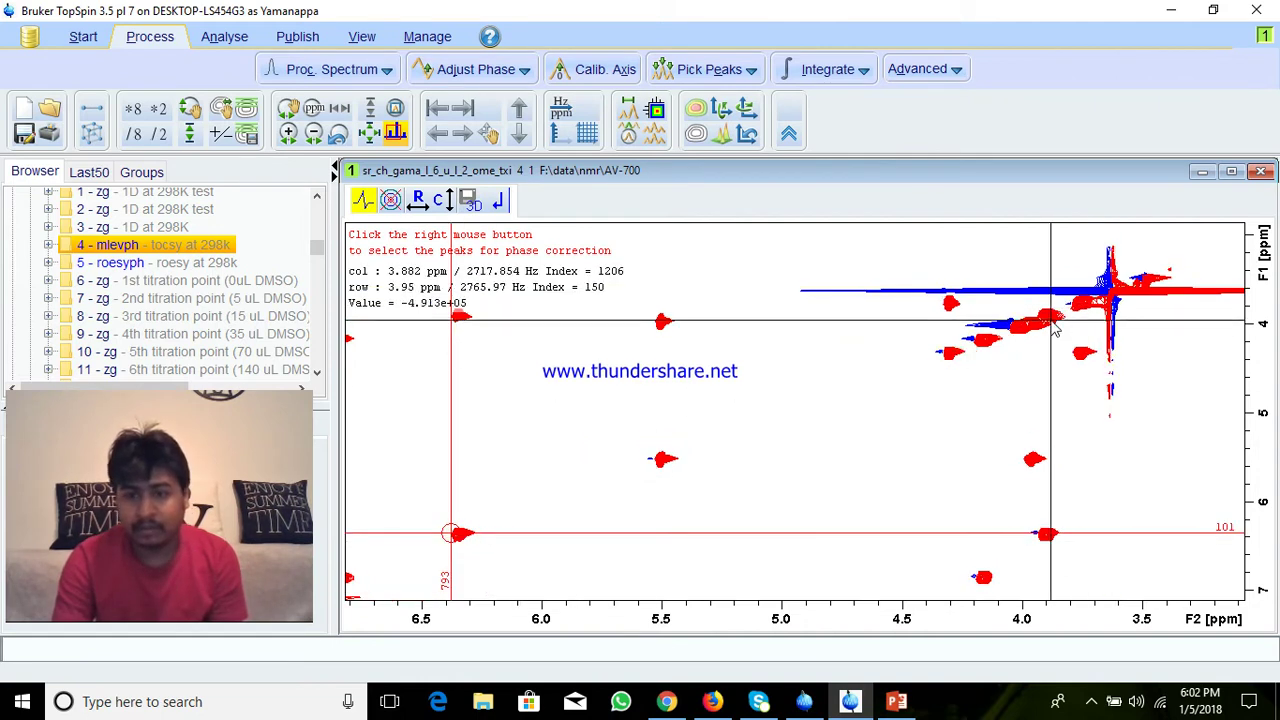
{"action": "right_click", "coordinate": [1050, 315]}
{"action": "left_click", "coordinate": [1086, 322]}
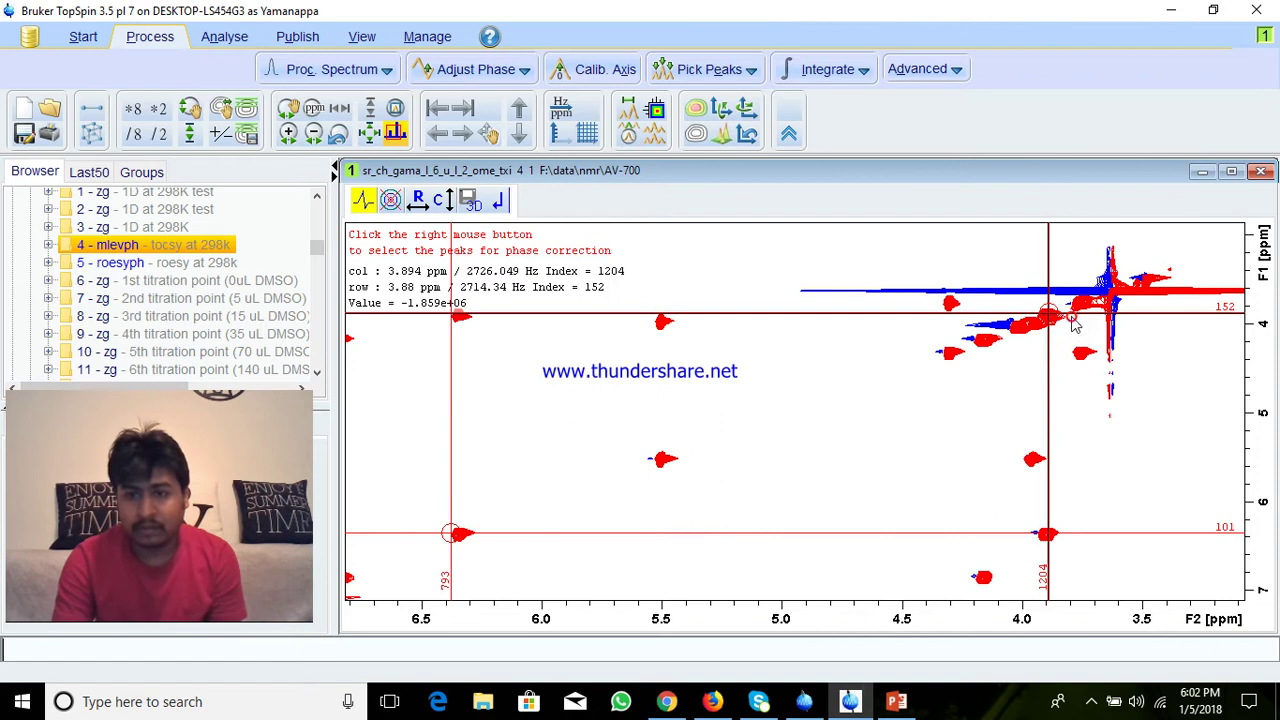
{"action": "left_click", "coordinate": [372, 134]}
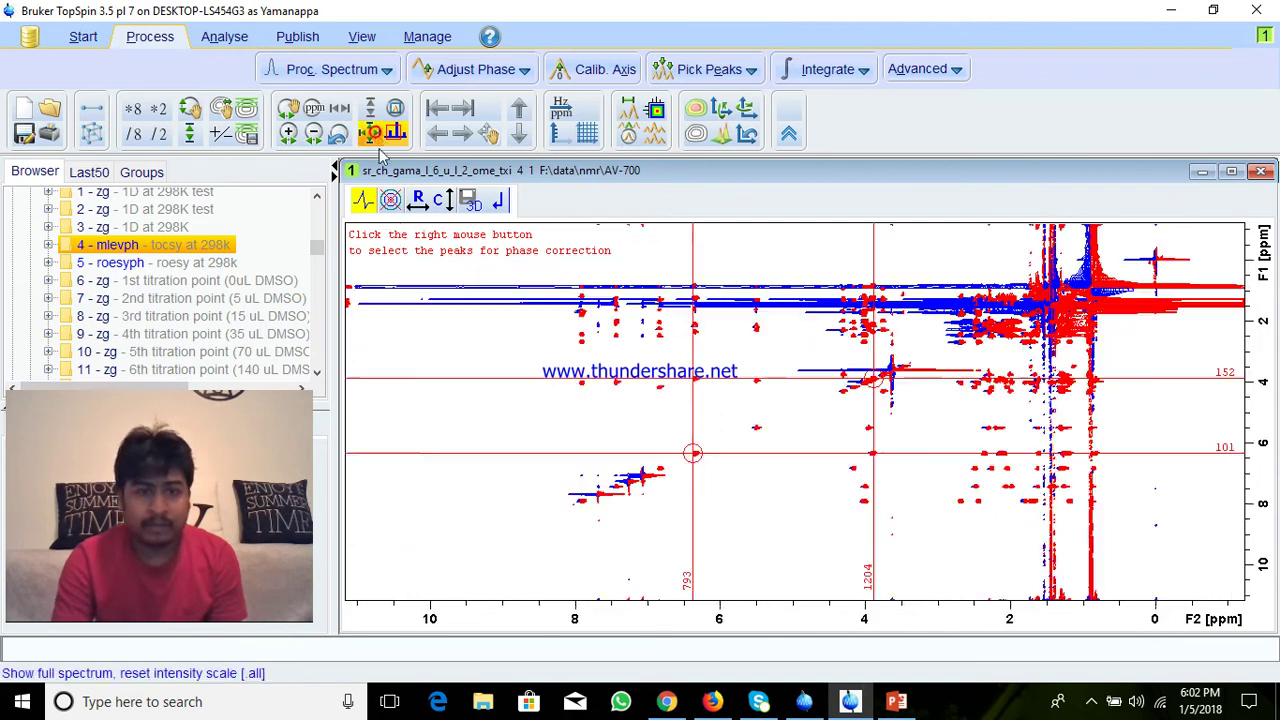
Step: Phase the rows through the two selected peaks with zero- and first-order correction, using ph1 of 4.80, and save the result
{"action": "left_click", "coordinate": [443, 203]}
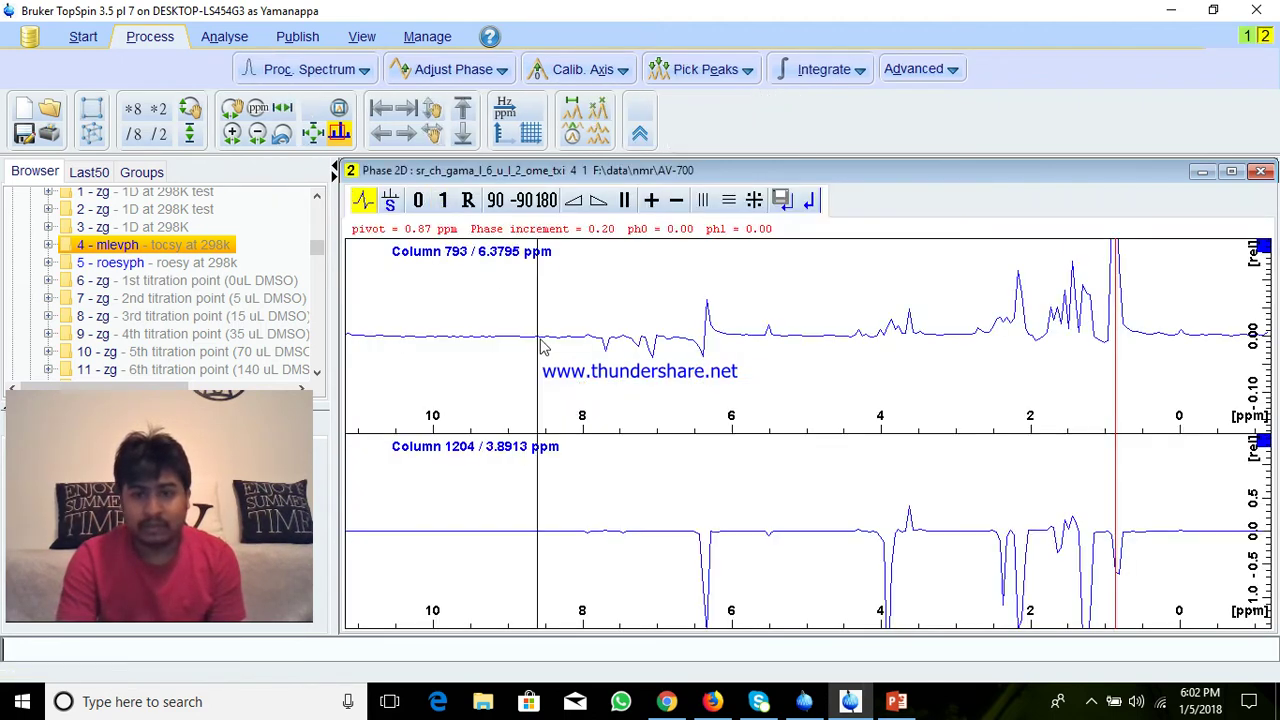
{"action": "left_click", "coordinate": [809, 200]}
{"action": "left_click", "coordinate": [418, 199]}
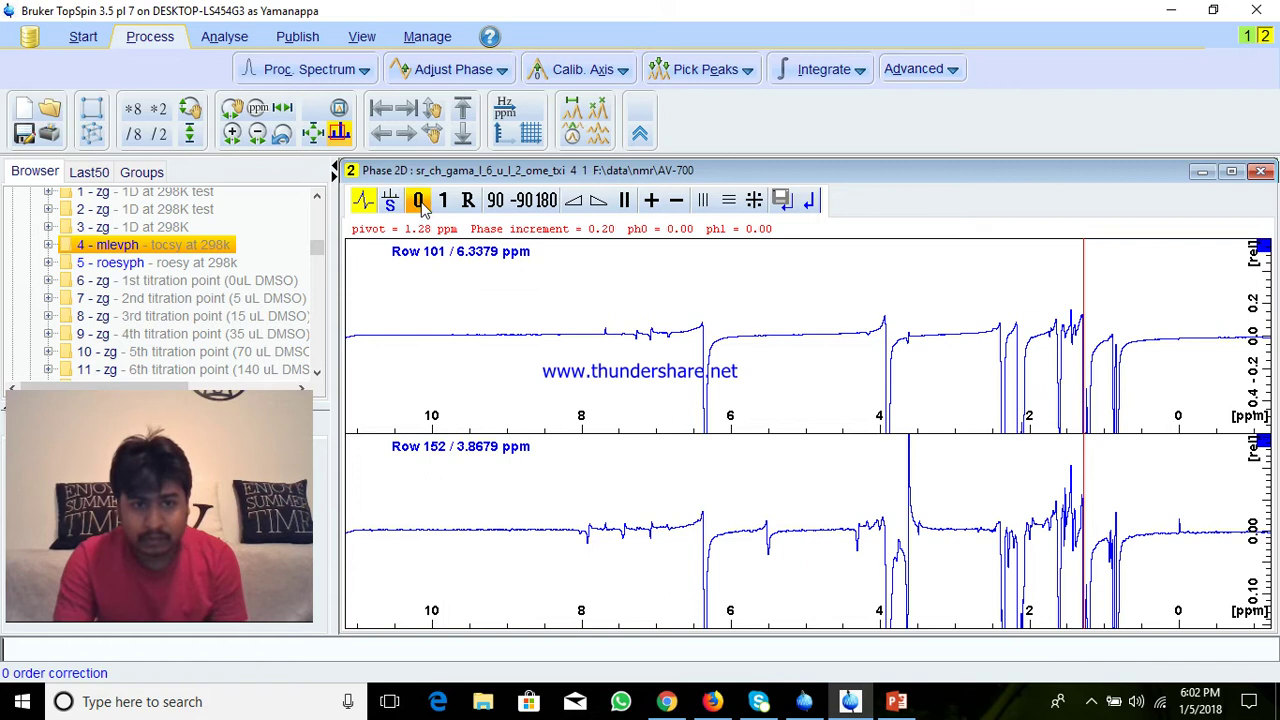
{"action": "mouse_move", "coordinate": [418, 200]}
{"action": "left_mouse_down"}
{"action": "mouse_move", "coordinate": [443, 206]}
{"action": "mouse_move", "coordinate": [418, 202]}
{"action": "left_mouse_up"}
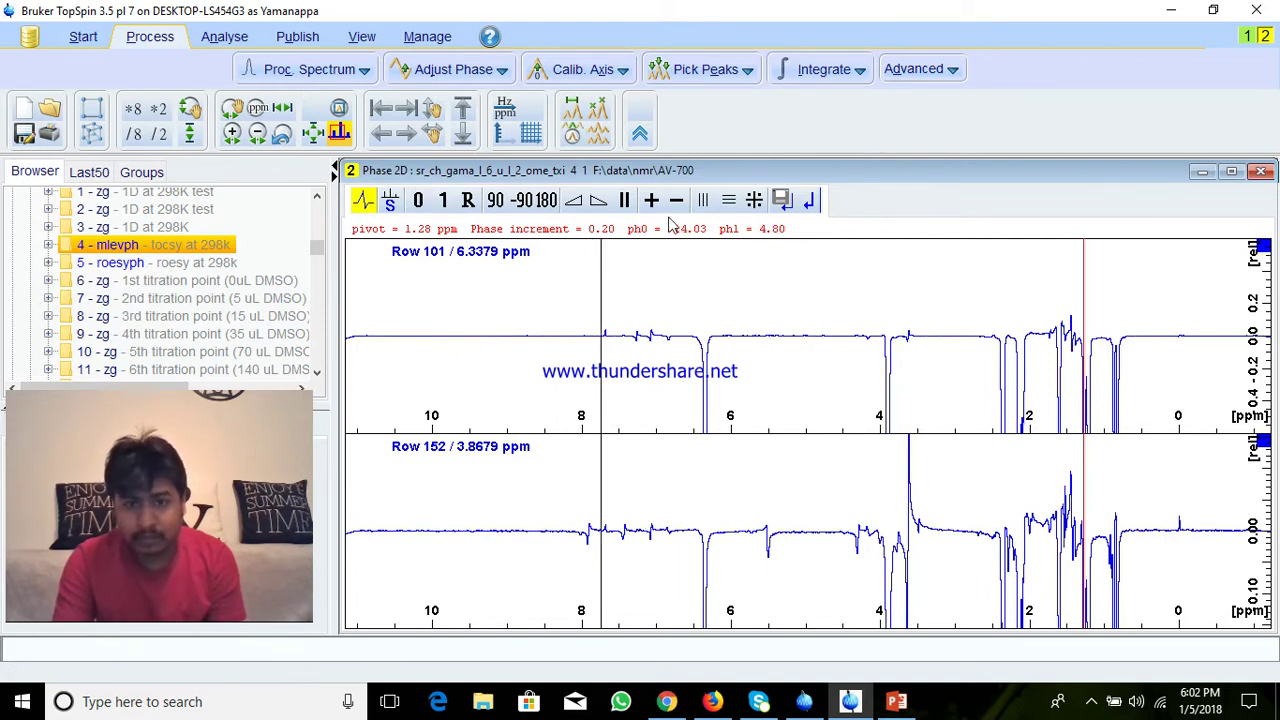
{"action": "left_click", "coordinate": [783, 201]}
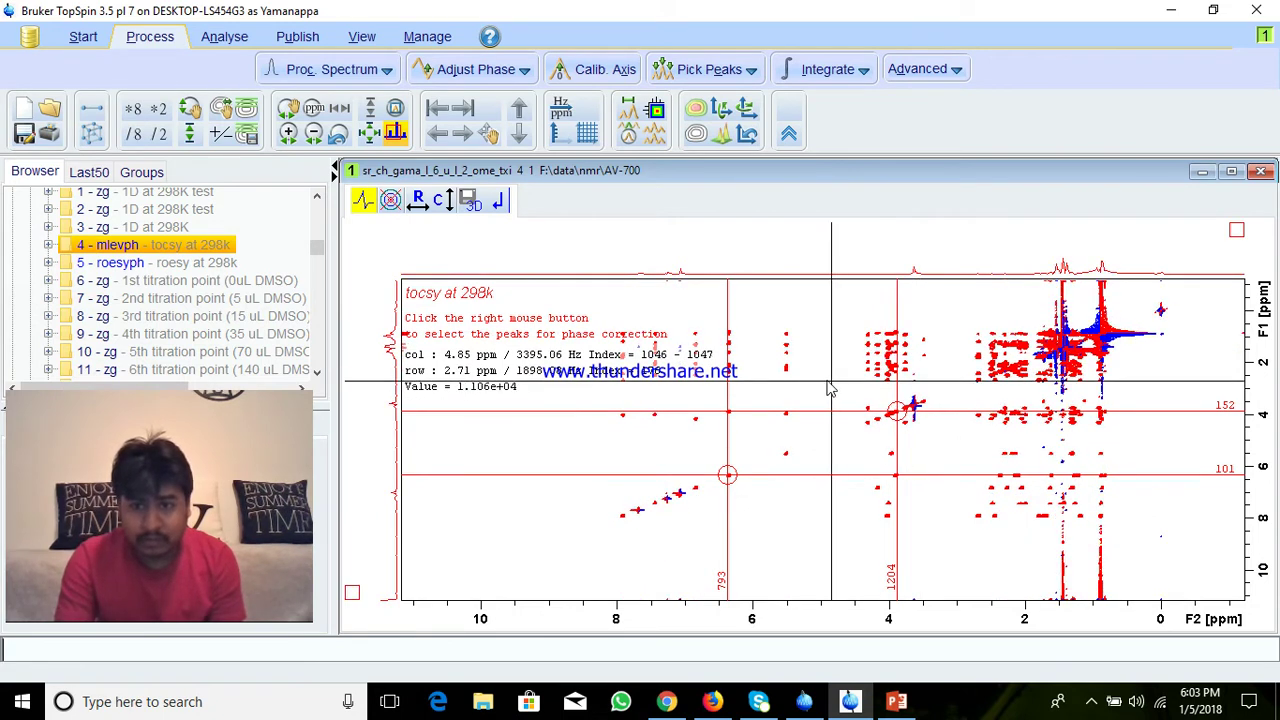
Step: Add 180 degrees to the zero-order phase of the rows, save it, and leave phase correction mode
{"action": "left_click", "coordinate": [419, 201]}
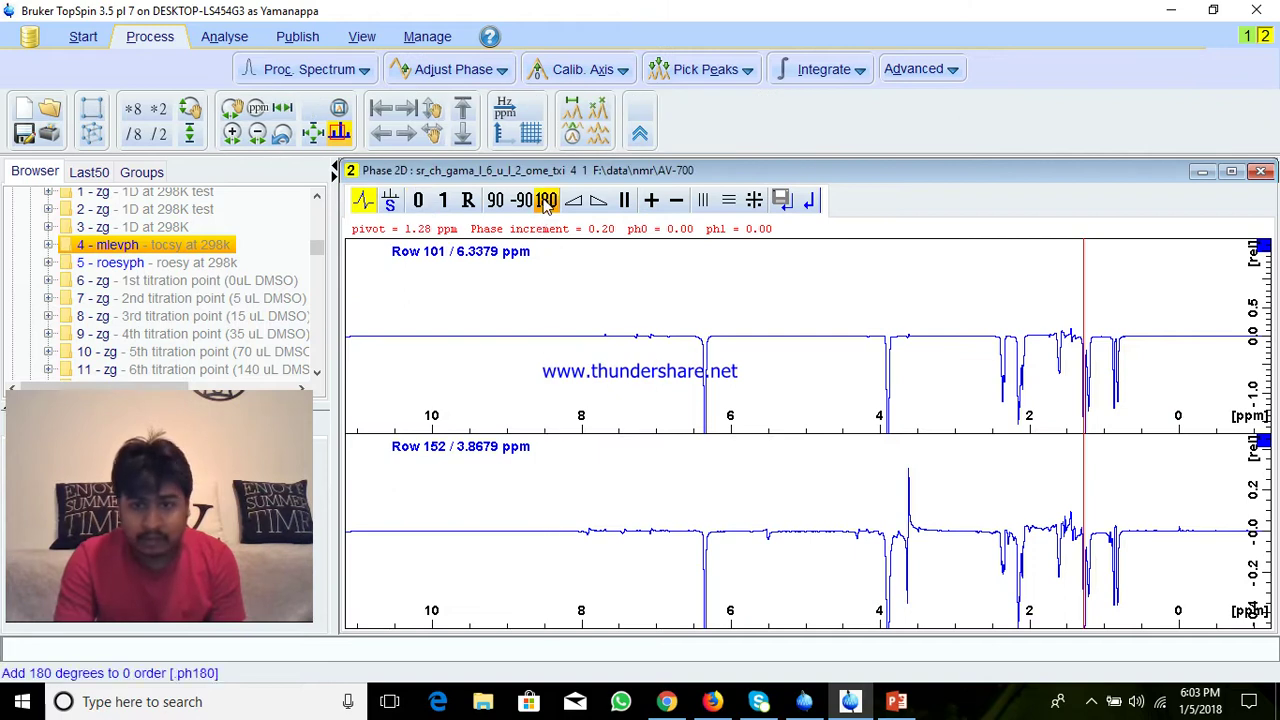
{"action": "left_click", "coordinate": [546, 201]}
{"action": "left_click", "coordinate": [781, 200]}
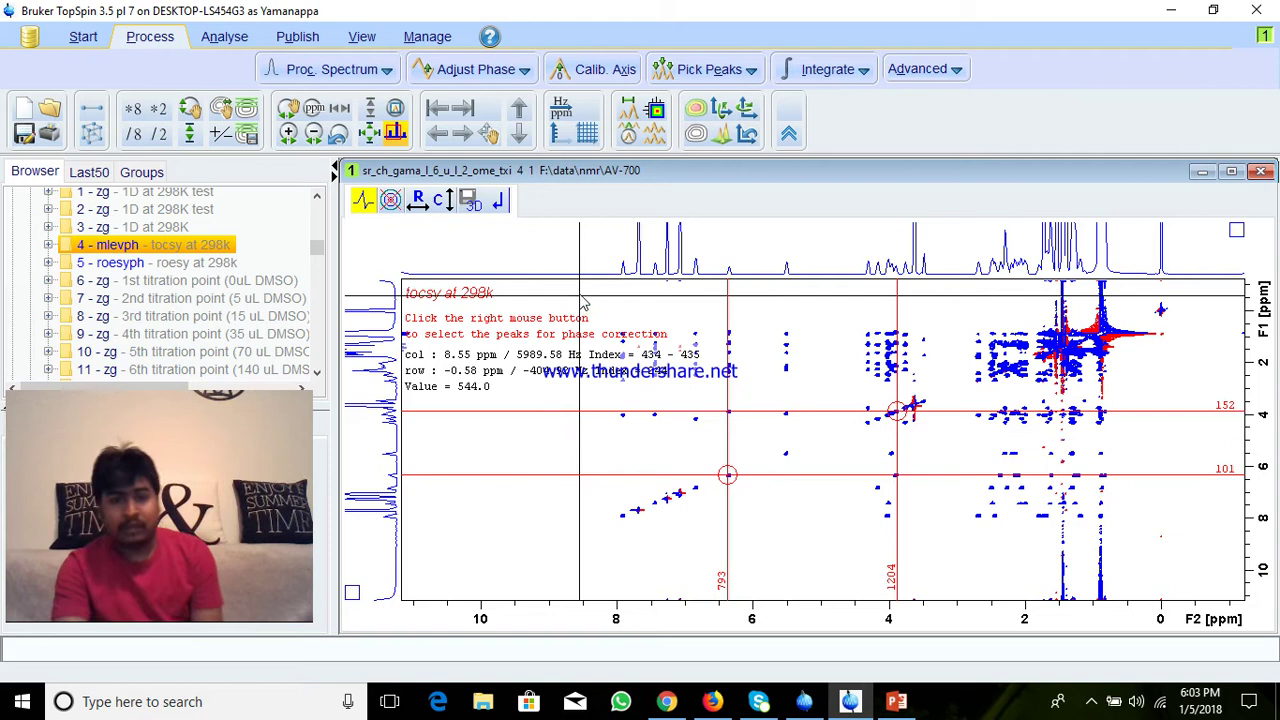
{"action": "left_click", "coordinate": [499, 203]}
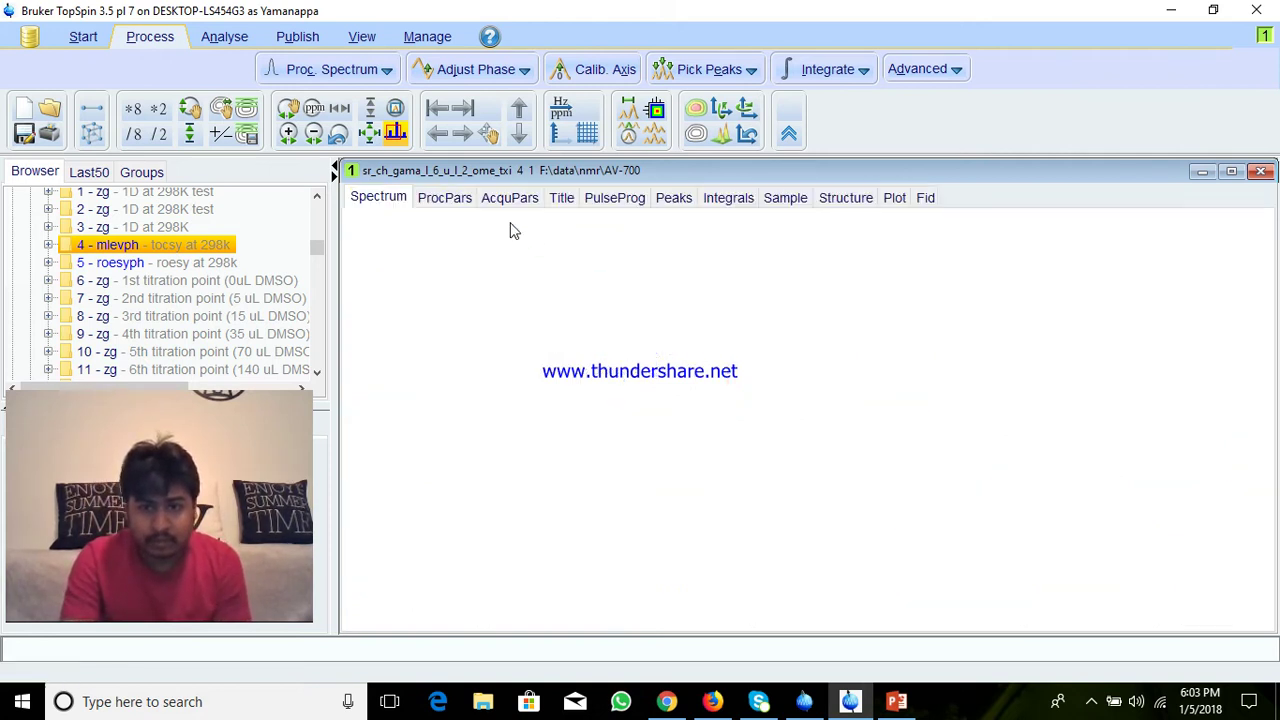
Step: Correct the TOCSY spectrum's baseline in both dimensions with the commands abs2 and abs1
{"action": "left_click_drag", "start_coordinate": [616, 438], "coordinate": [795, 318]}
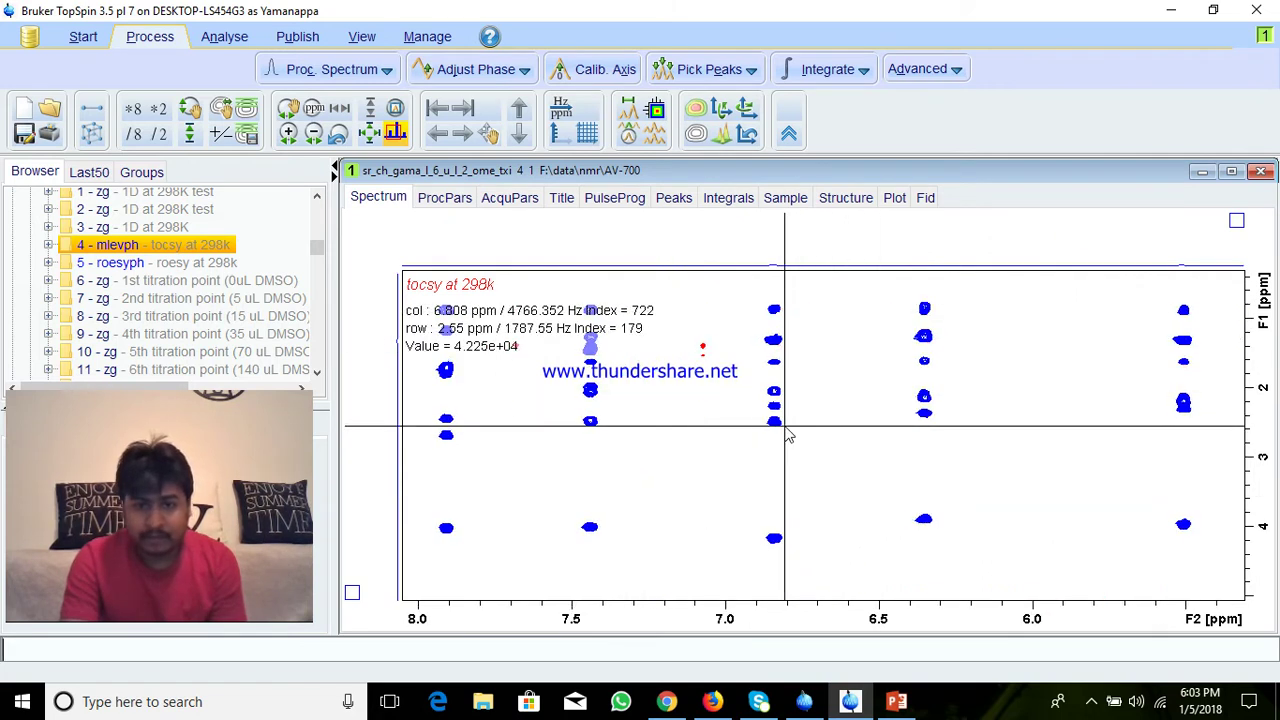
{"action": "left_click", "coordinate": [377, 138]}
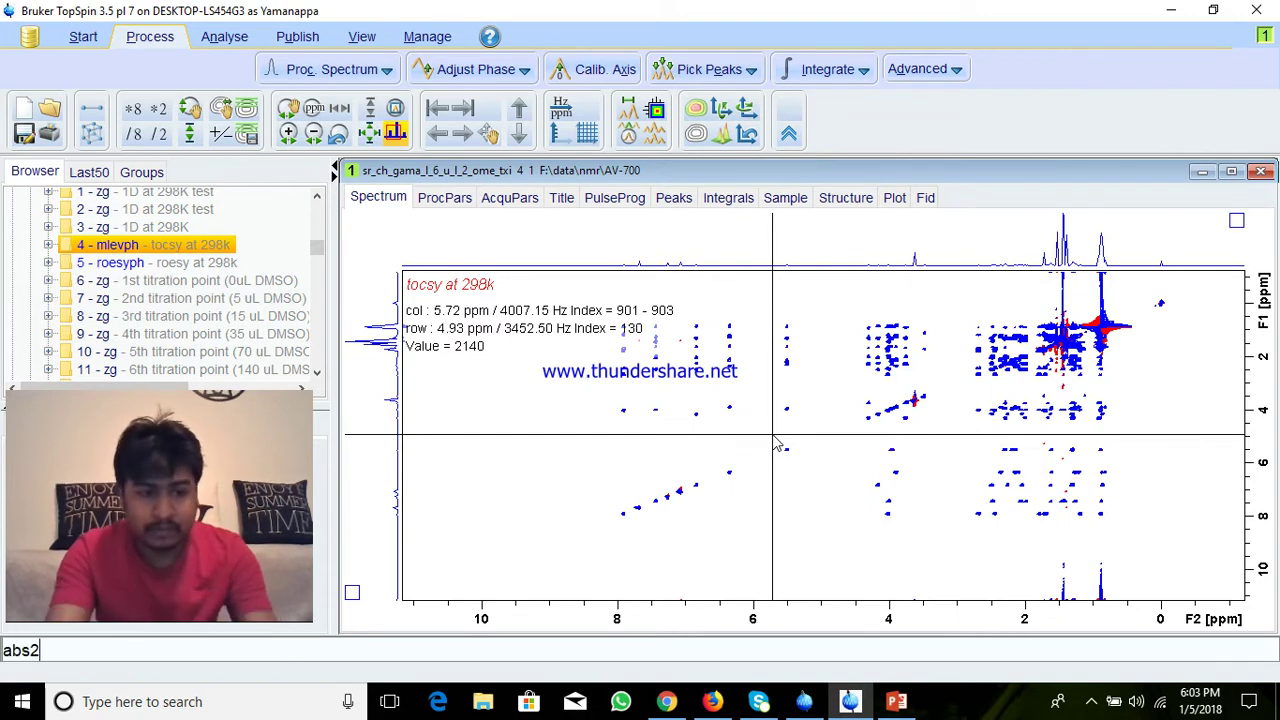
{"action": "key", "text": "Return"}
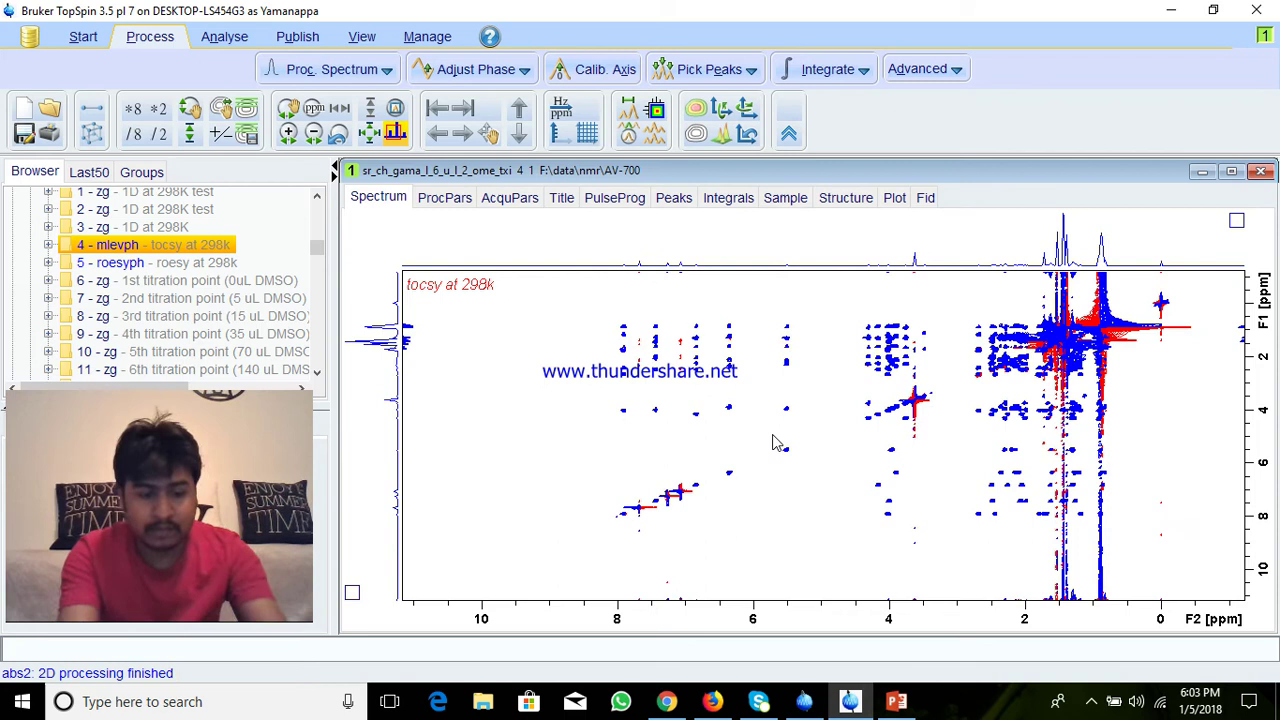
{"action": "type", "text": "abs1"}
{"action": "key", "text": "Return"}
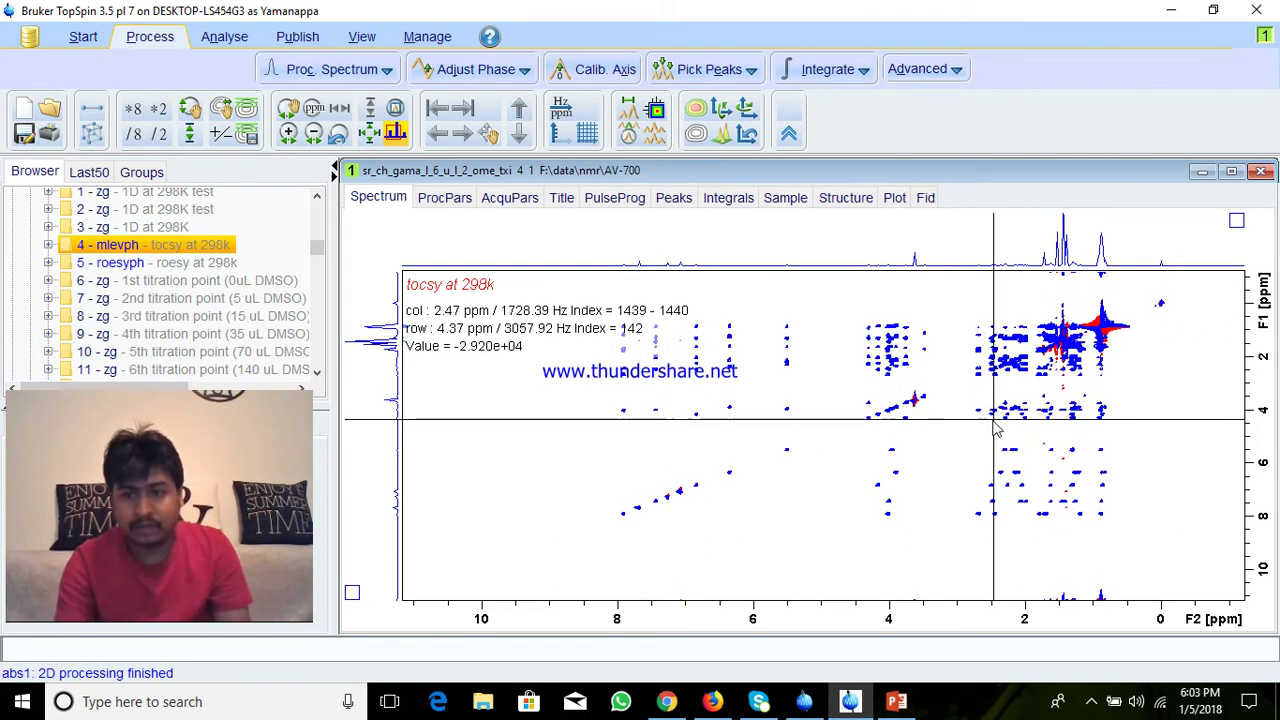
Step: Inspect the cross peak near 7.91 ppm (F2) and 4.0 ppm (F1) as contours and in 3D, and view the full spectrum in 3D
{"action": "left_click_drag", "start_coordinate": [610, 435], "coordinate": [673, 364]}
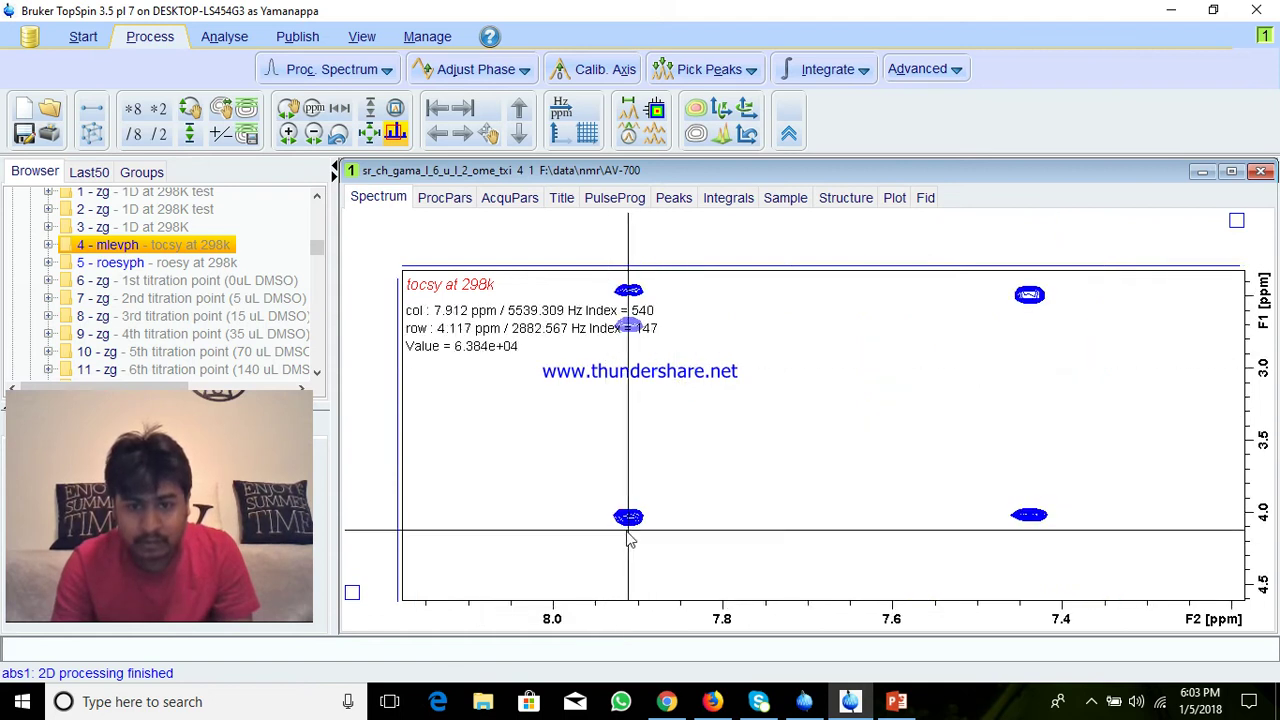
{"action": "left_click", "coordinate": [368, 133]}
{"action": "left_click_drag", "start_coordinate": [606, 434], "coordinate": [757, 410]}
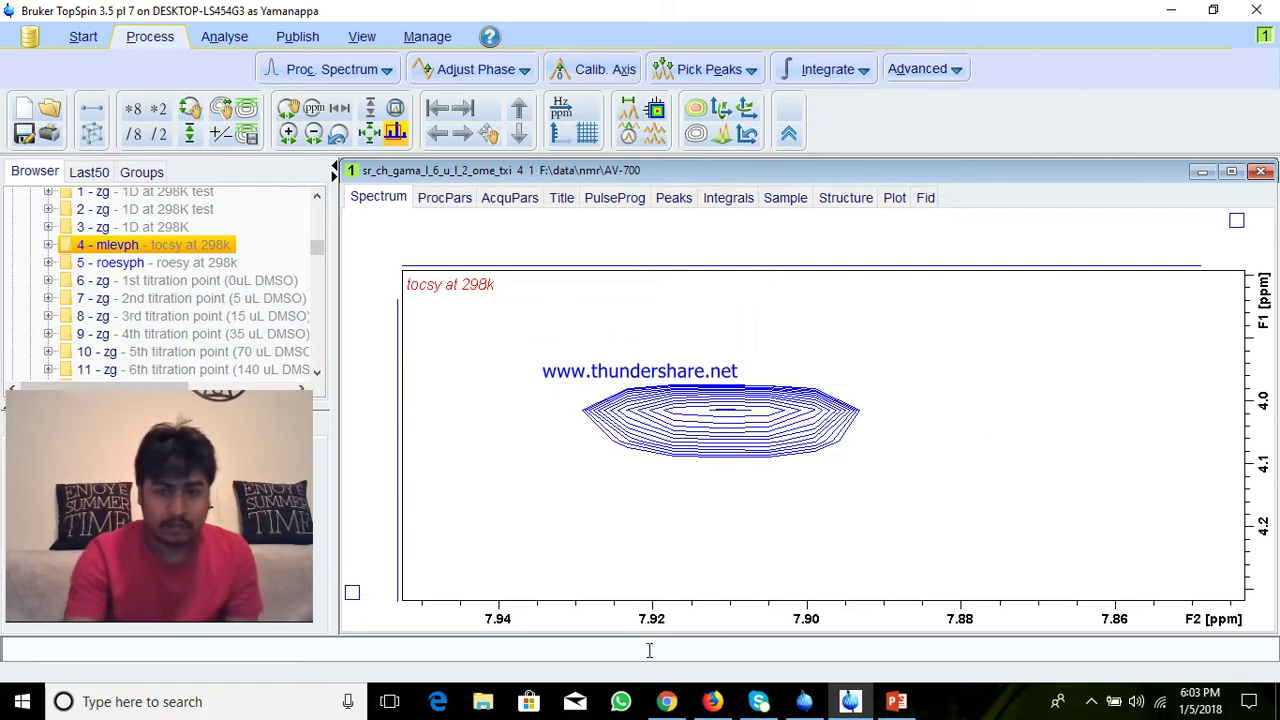
{"action": "left_click", "coordinate": [717, 134]}
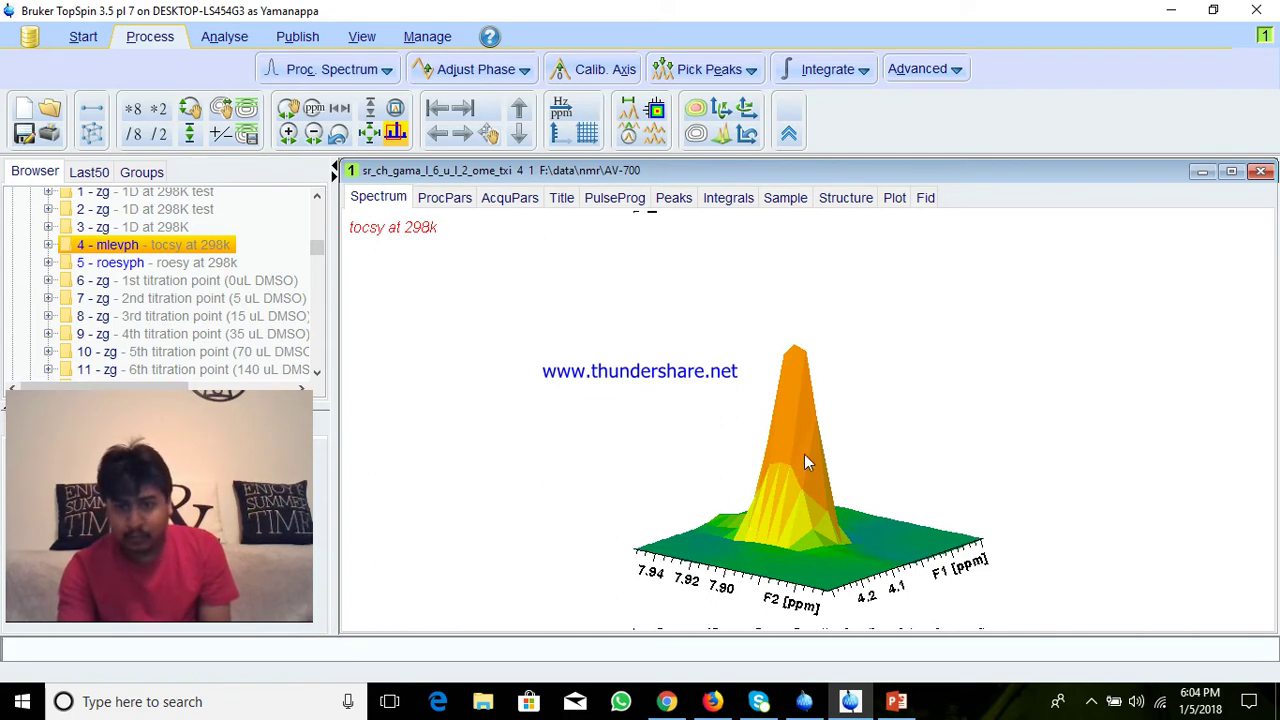
{"action": "left_click", "coordinate": [370, 137]}
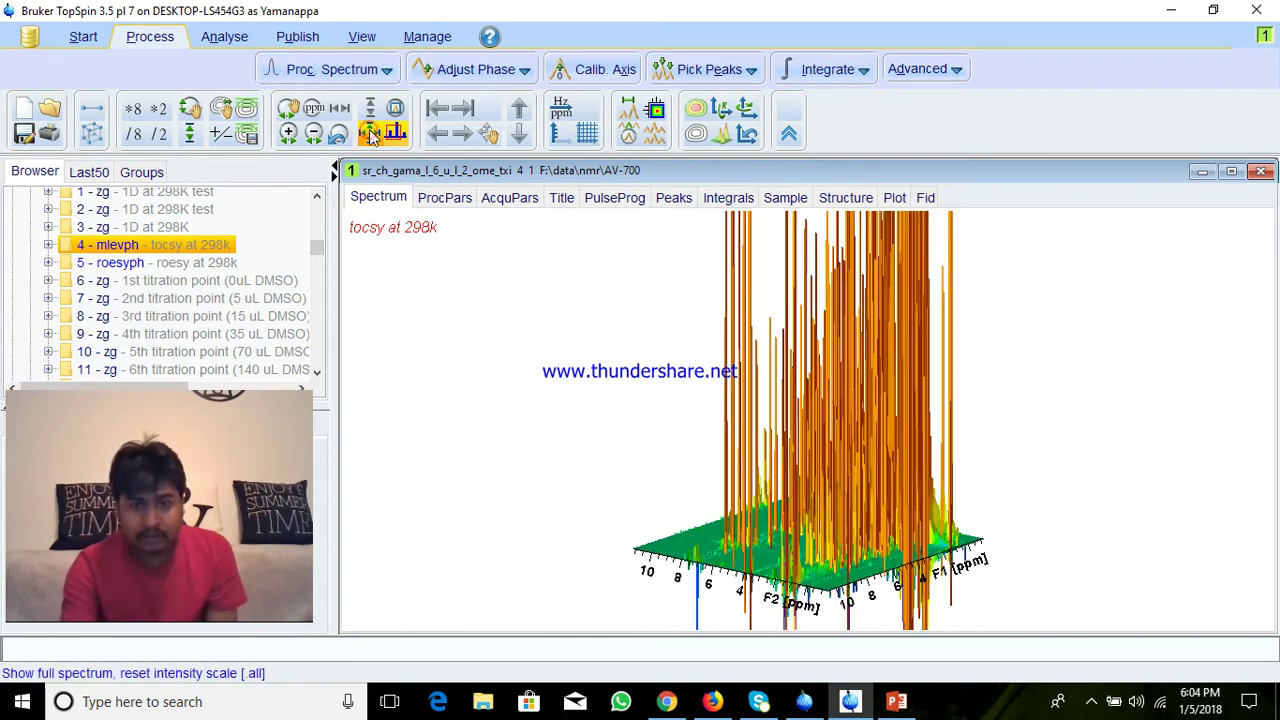
{"action": "scroll", "coordinate": [720, 373], "scroll_direction": "down", "scroll_amount": 5}
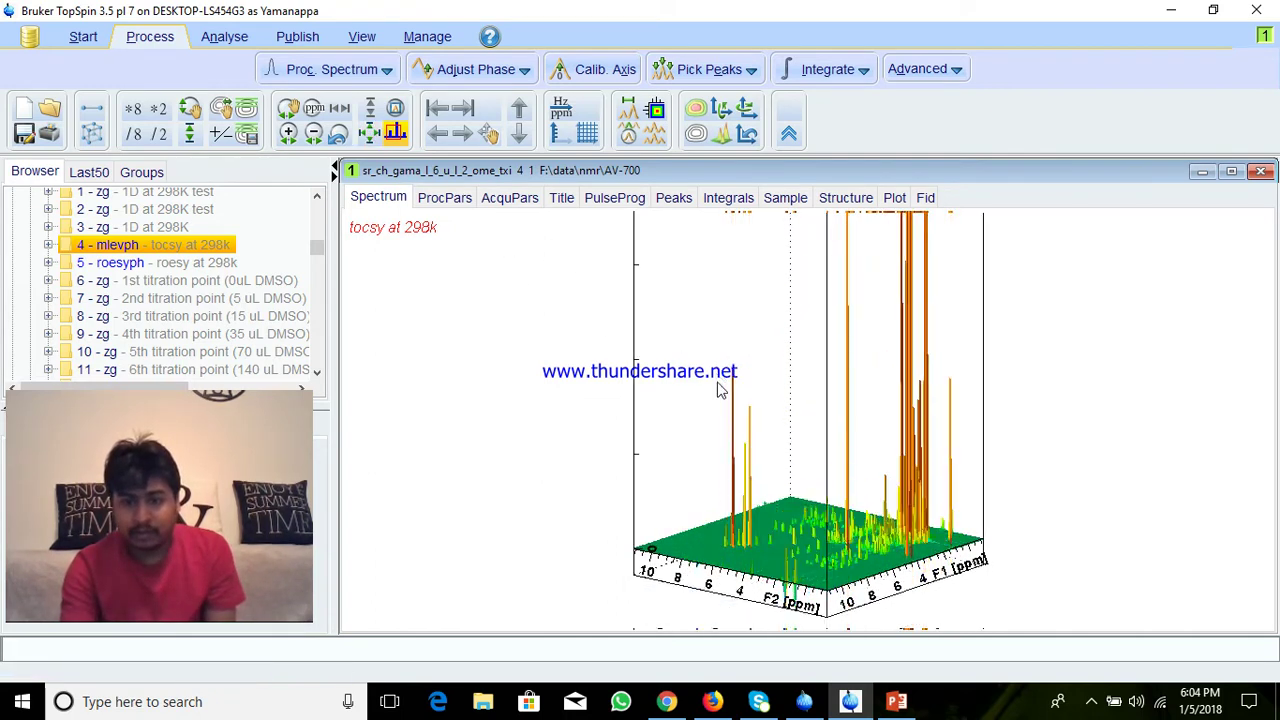
Step: Return to the contour display and inspect the cross peaks at 6.4 to 8 ppm, then the single one near 6.84 ppm (F2)
{"action": "left_click", "coordinate": [696, 134]}
{"action": "left_click_drag", "start_coordinate": [622, 434], "coordinate": [733, 310]}
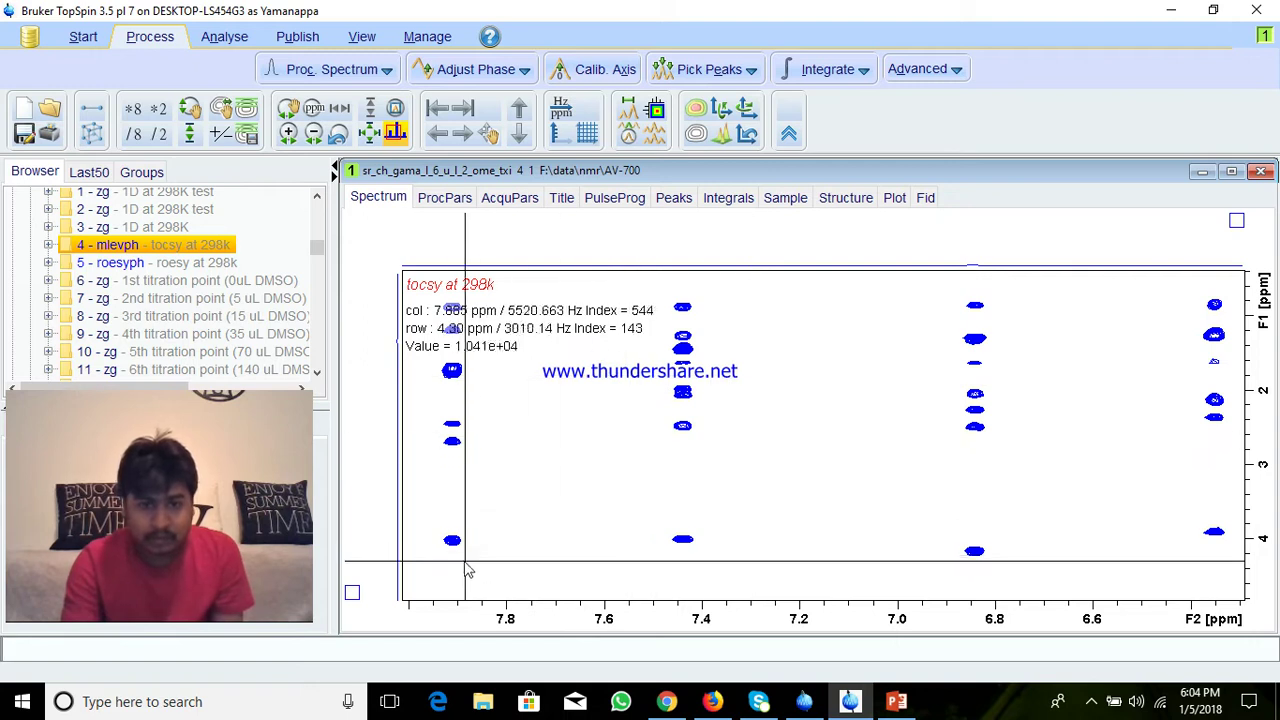
{"action": "left_click_drag", "start_coordinate": [435, 578], "coordinate": [486, 357]}
{"action": "left_click", "coordinate": [372, 140]}
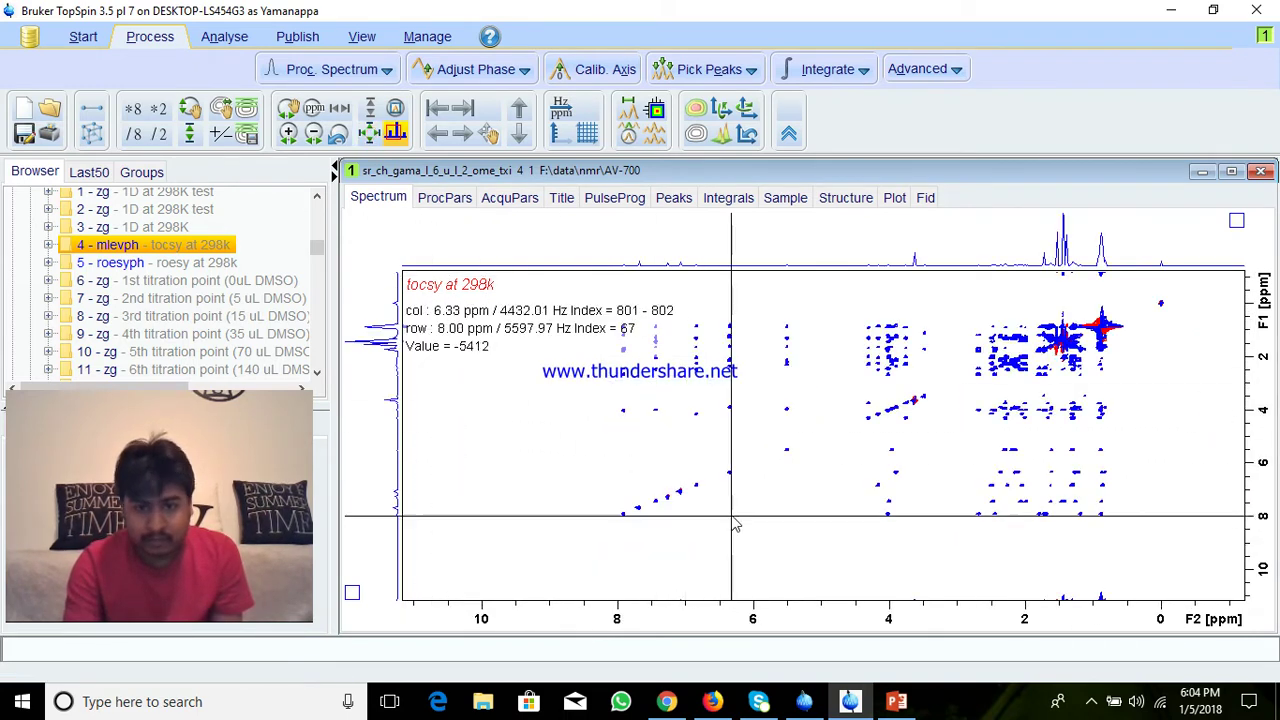
{"action": "left_click_drag", "start_coordinate": [694, 423], "coordinate": [720, 406]}
{"action": "left_click_drag", "start_coordinate": [614, 592], "coordinate": [776, 482]}
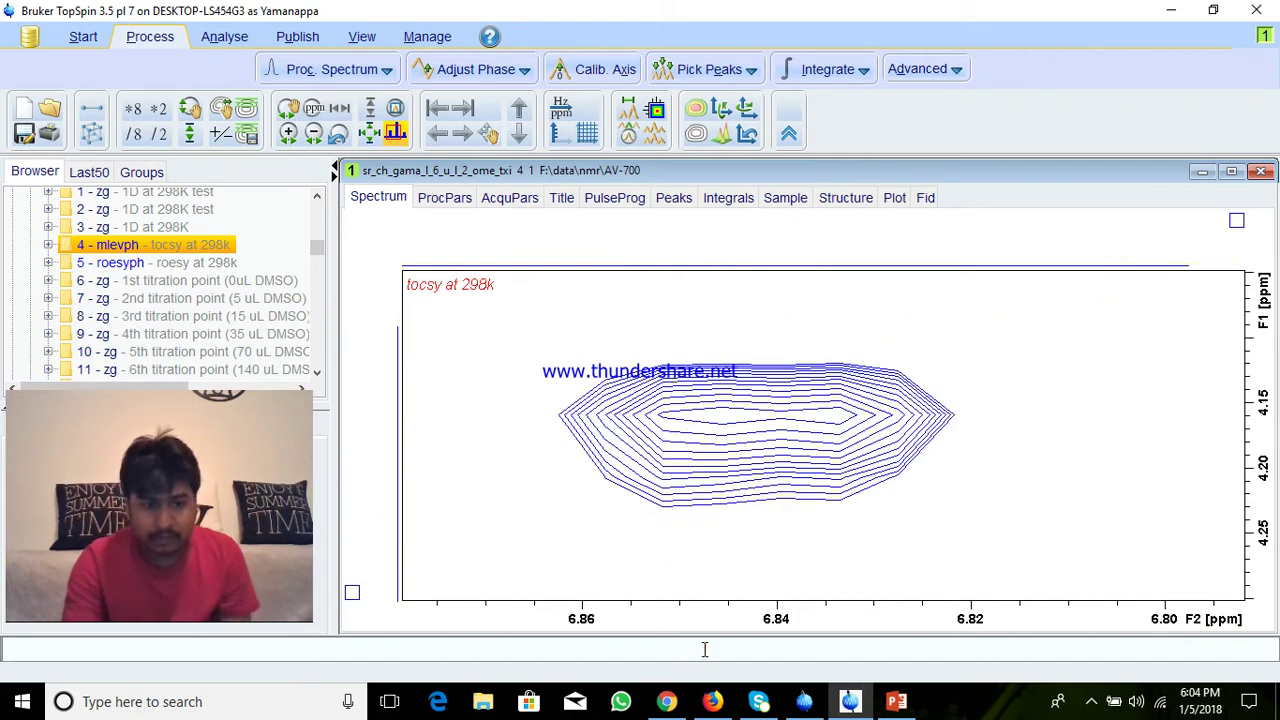
Step: Set the number of positive contour levels with the nlev command and reprocess the spectrum with xfb
{"action": "type", "text": "nle"}
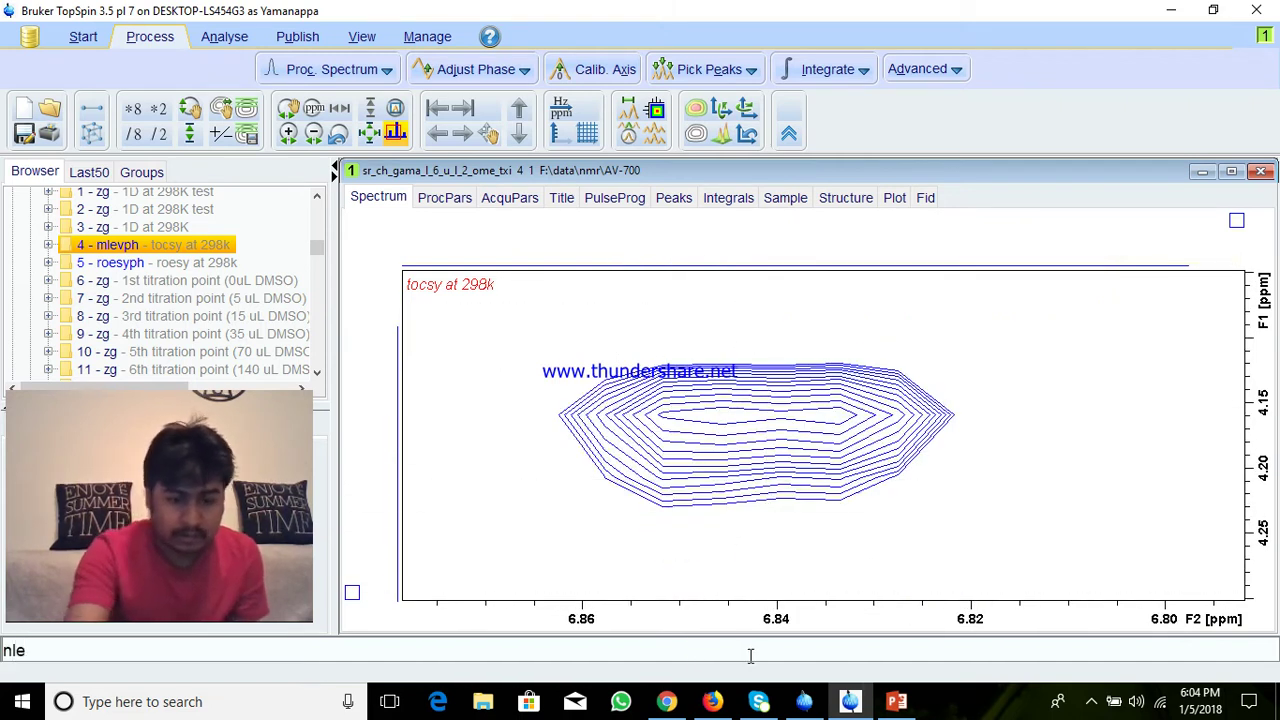
{"action": "type", "text": "v"}
{"action": "key", "text": "Return"}
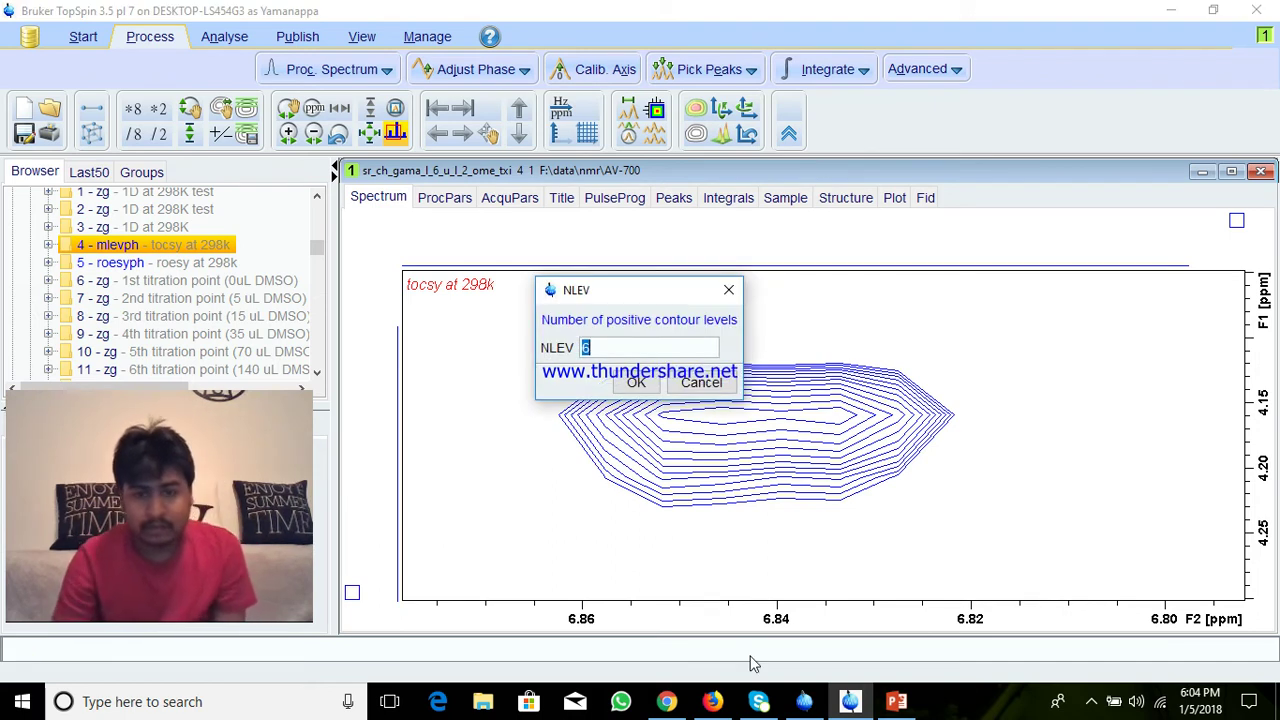
{"action": "key", "text": "Return"}
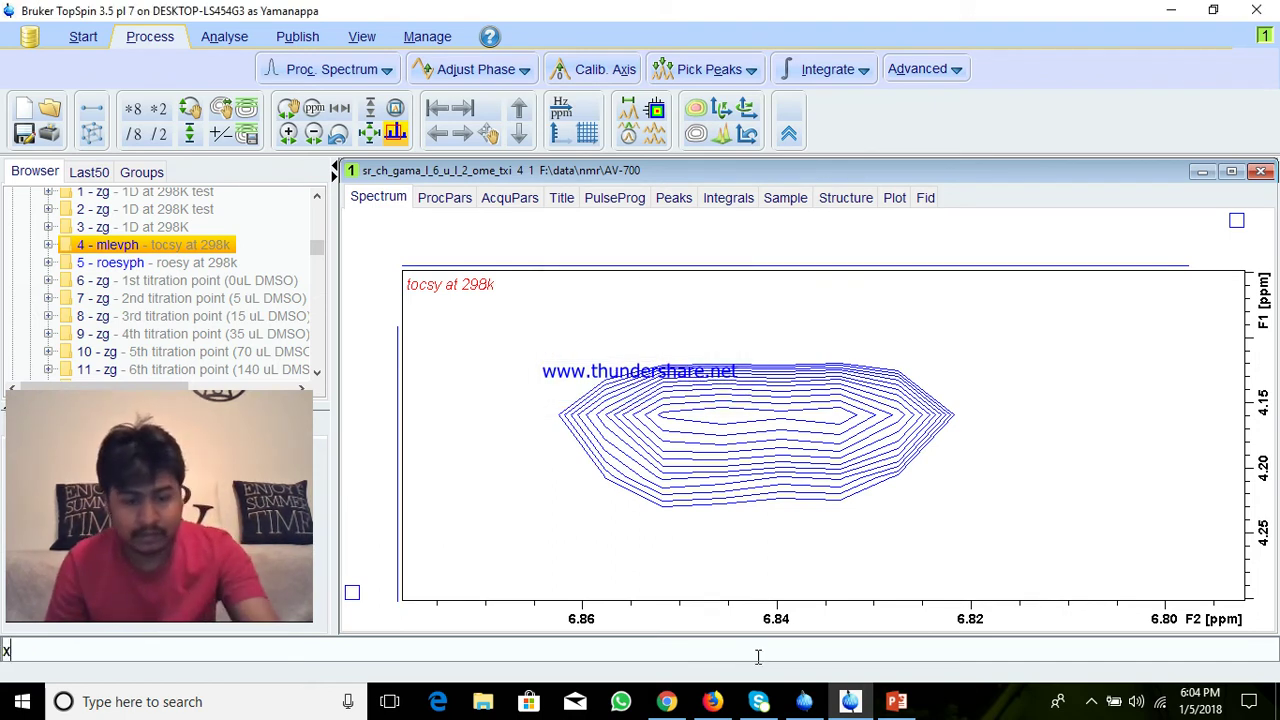
{"action": "key", "text": "Return"}
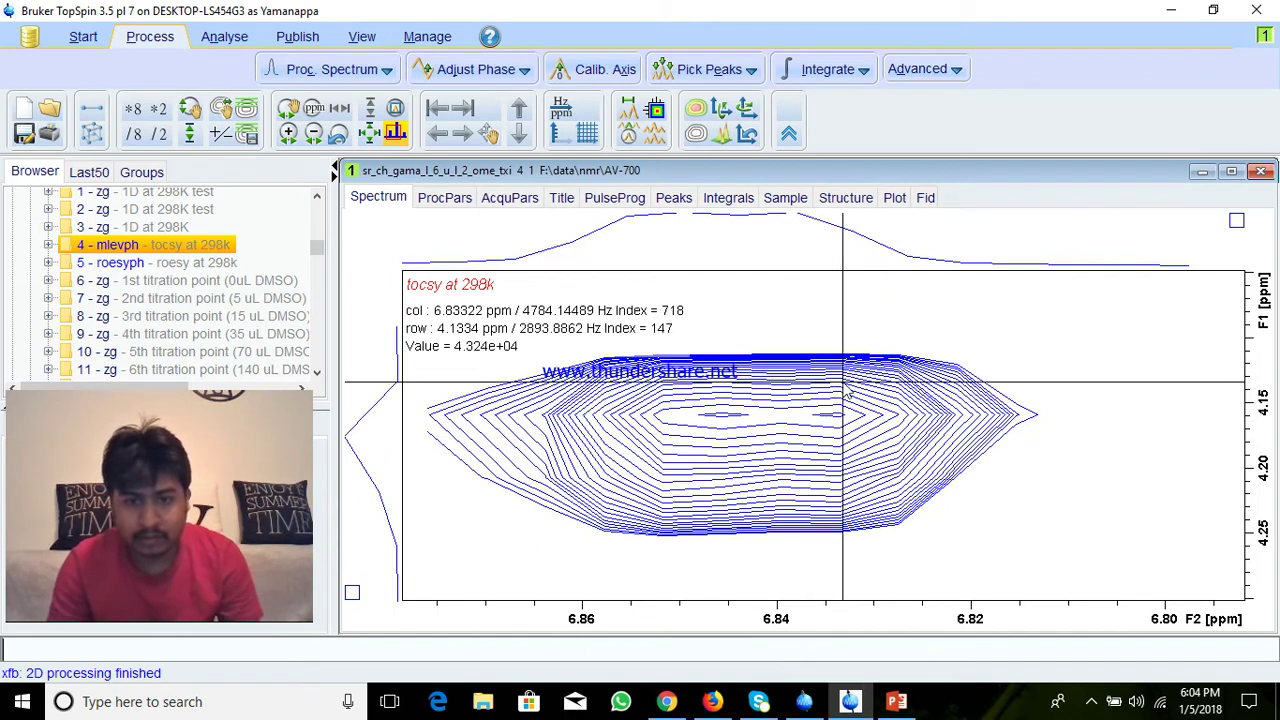
{"action": "right_click", "coordinate": [844, 393]}
{"action": "left_click", "coordinate": [925, 518]}
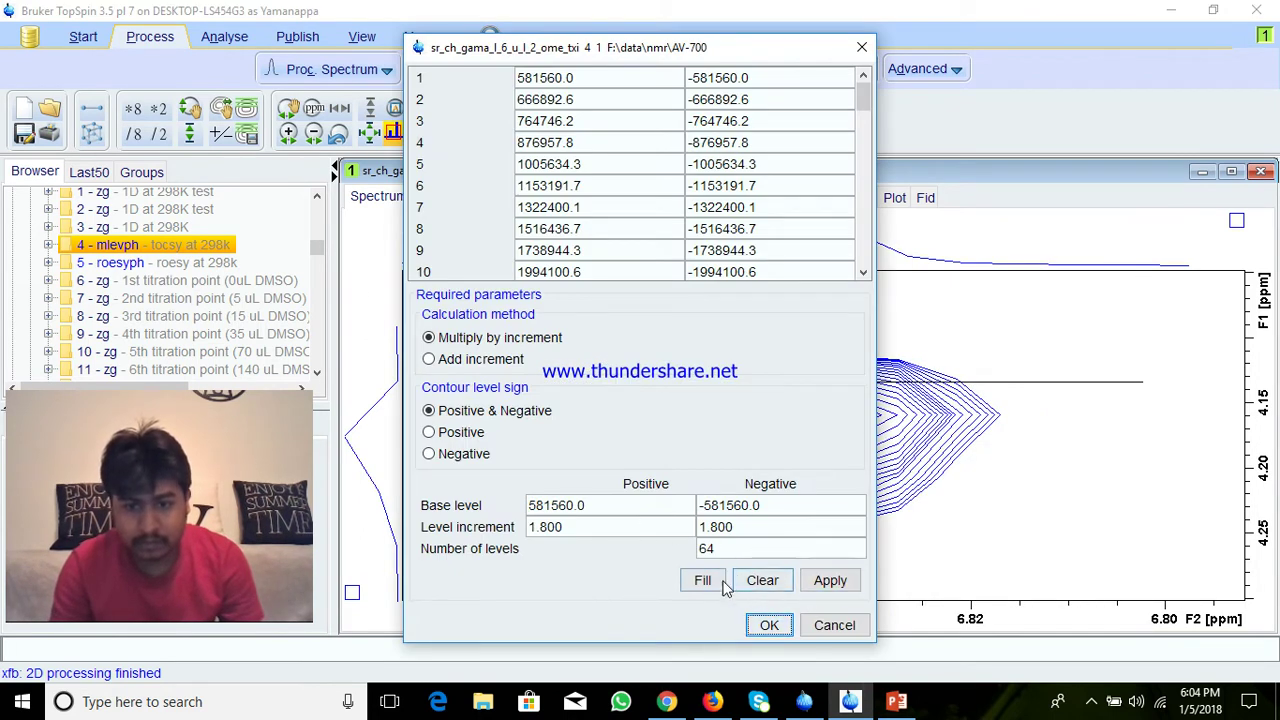
{"action": "left_click", "coordinate": [836, 625]}
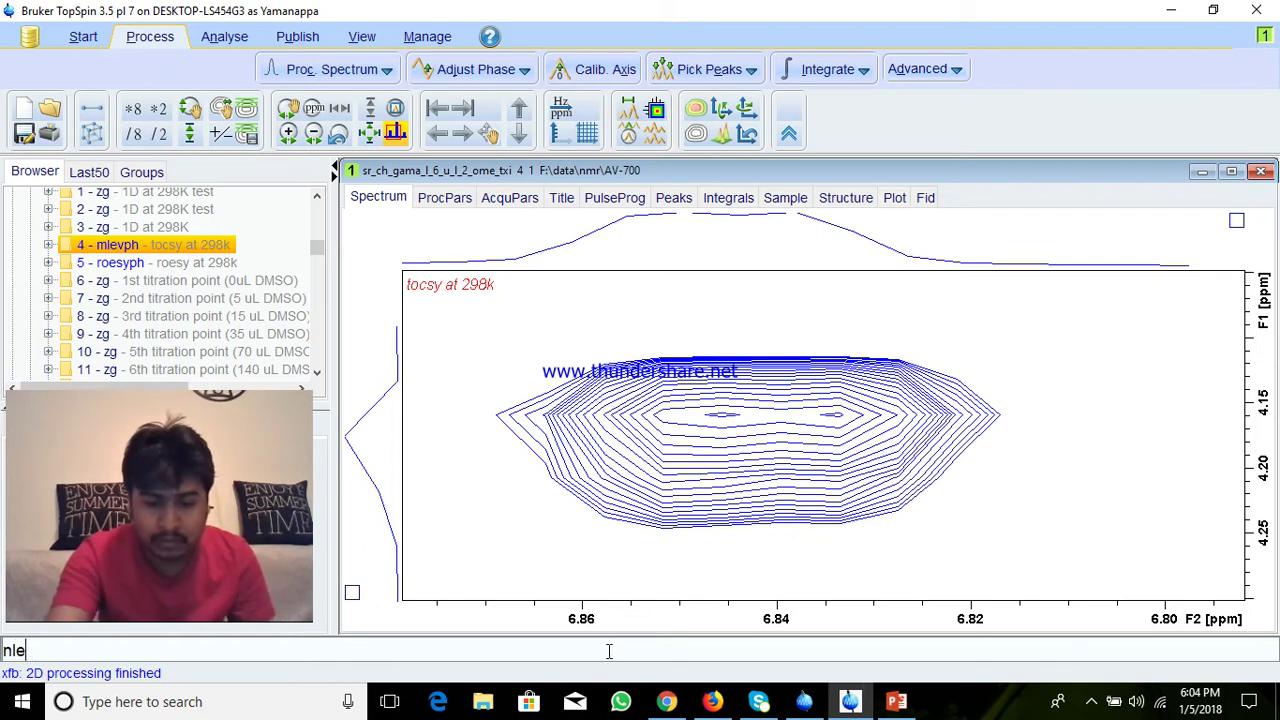
Step: Set the number of positive contour levels to 64 with the nlev command and recalculate the levels with levcalc
{"action": "key", "text": "Return"}
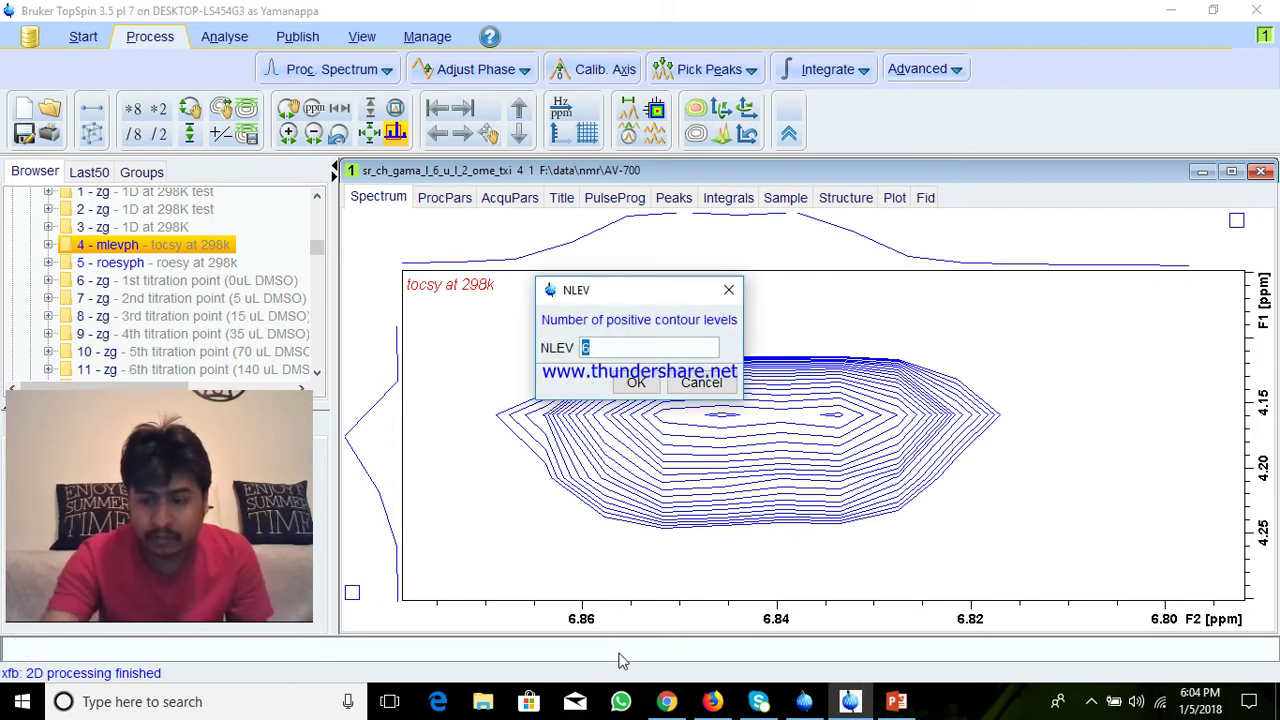
{"action": "type", "text": "64"}
{"action": "key", "text": "Return"}
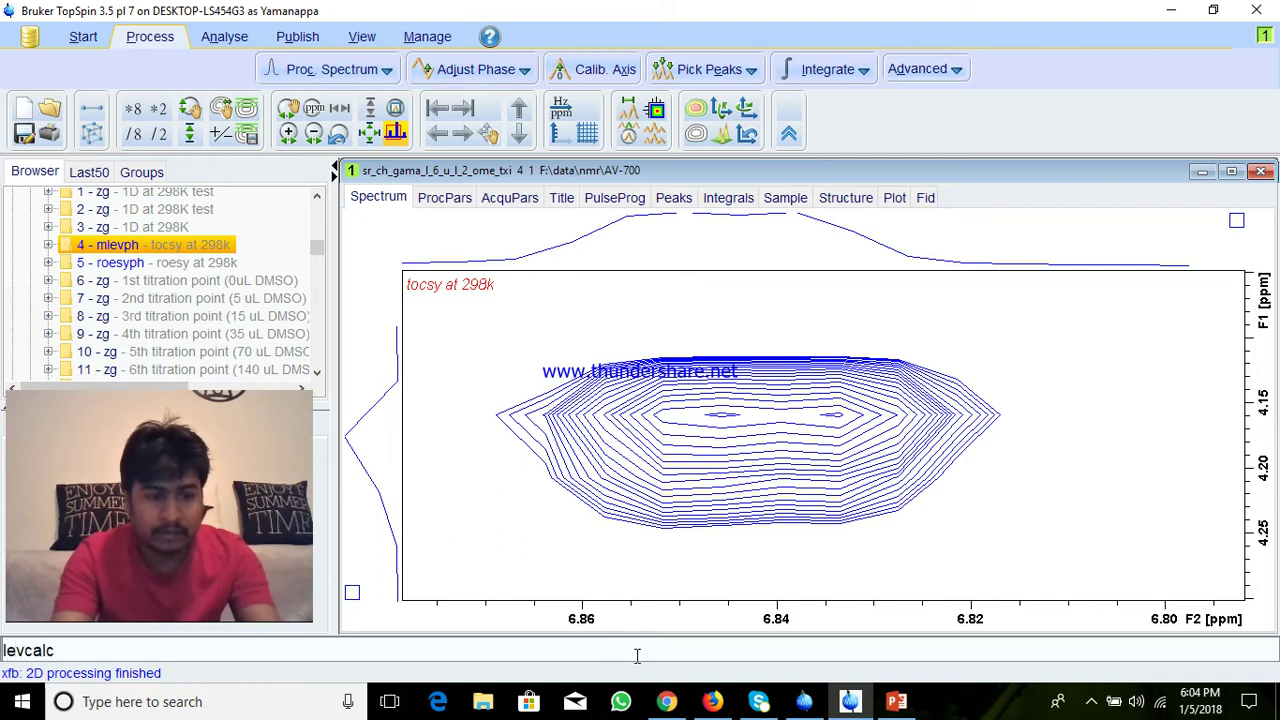
{"action": "key", "text": "Return"}
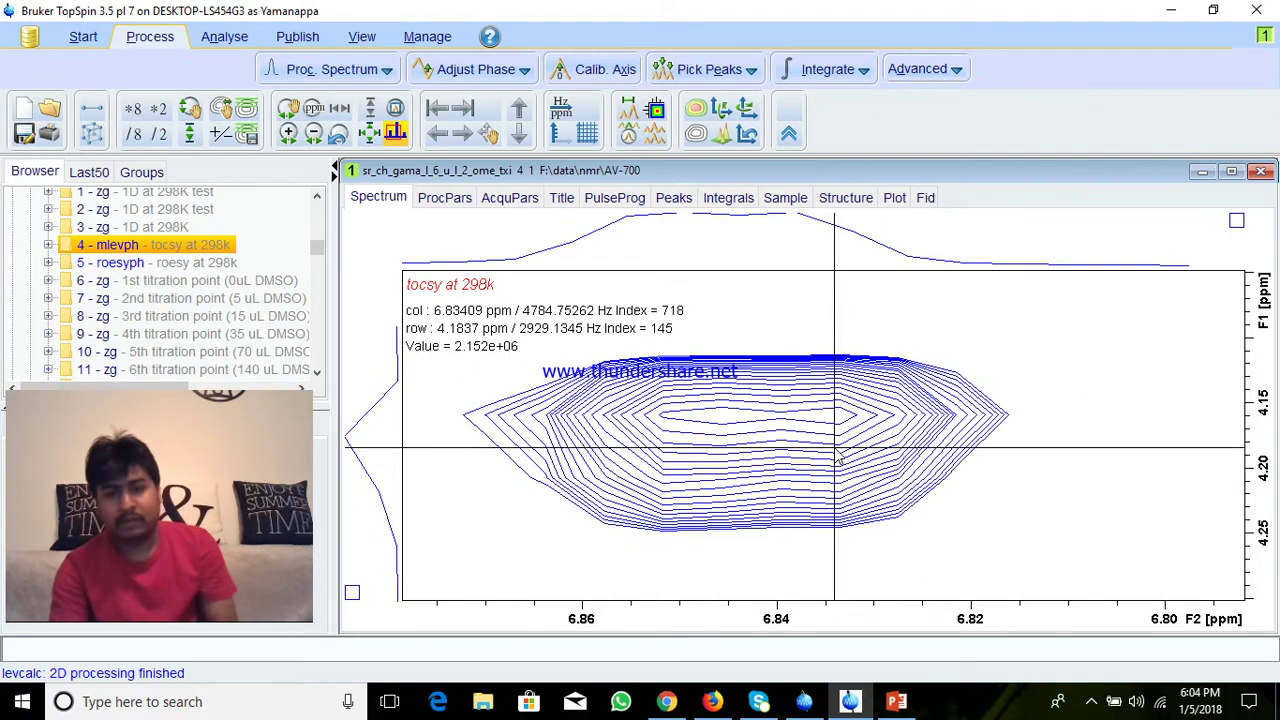
Step: Display the full TOCSY spectrum and take a closer look at the cross peaks between about 6.6 and 8.2 ppm (F2)
{"action": "left_click", "coordinate": [370, 133]}
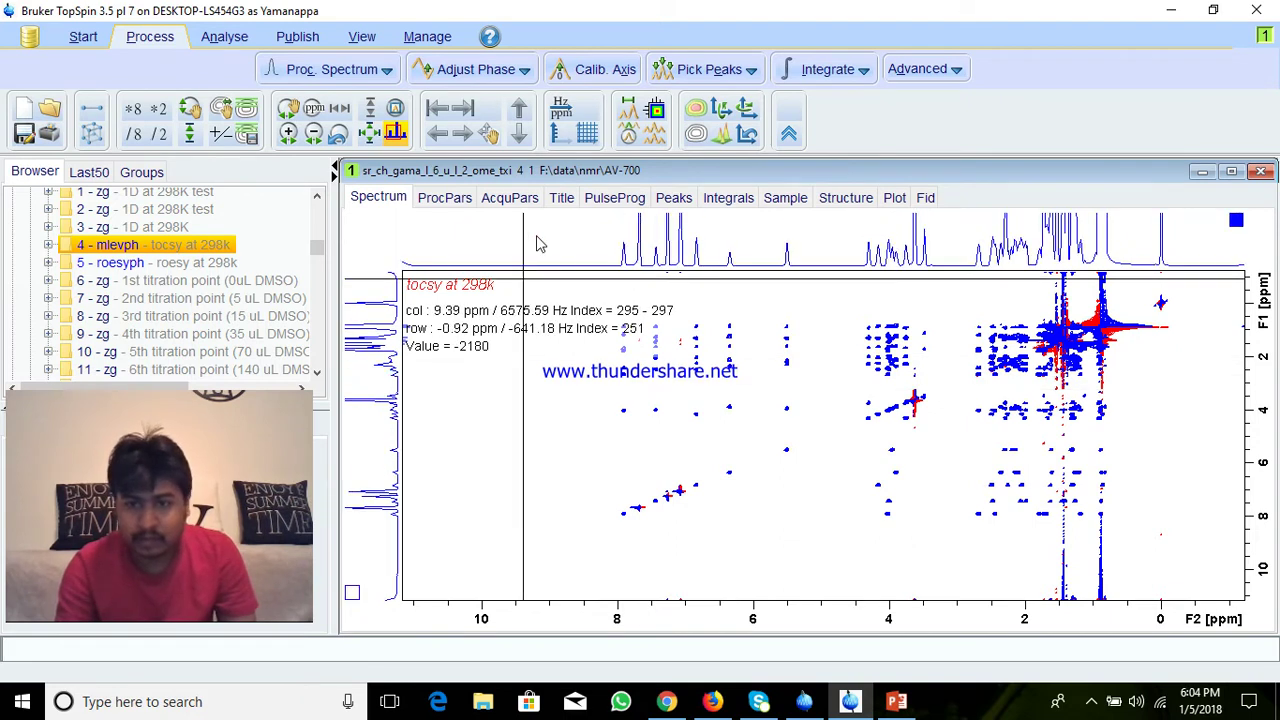
{"action": "left_click_drag", "start_coordinate": [603, 434], "coordinate": [715, 310]}
{"action": "left_click_drag", "start_coordinate": [546, 586], "coordinate": [614, 362]}
{"action": "left_click", "coordinate": [370, 133]}
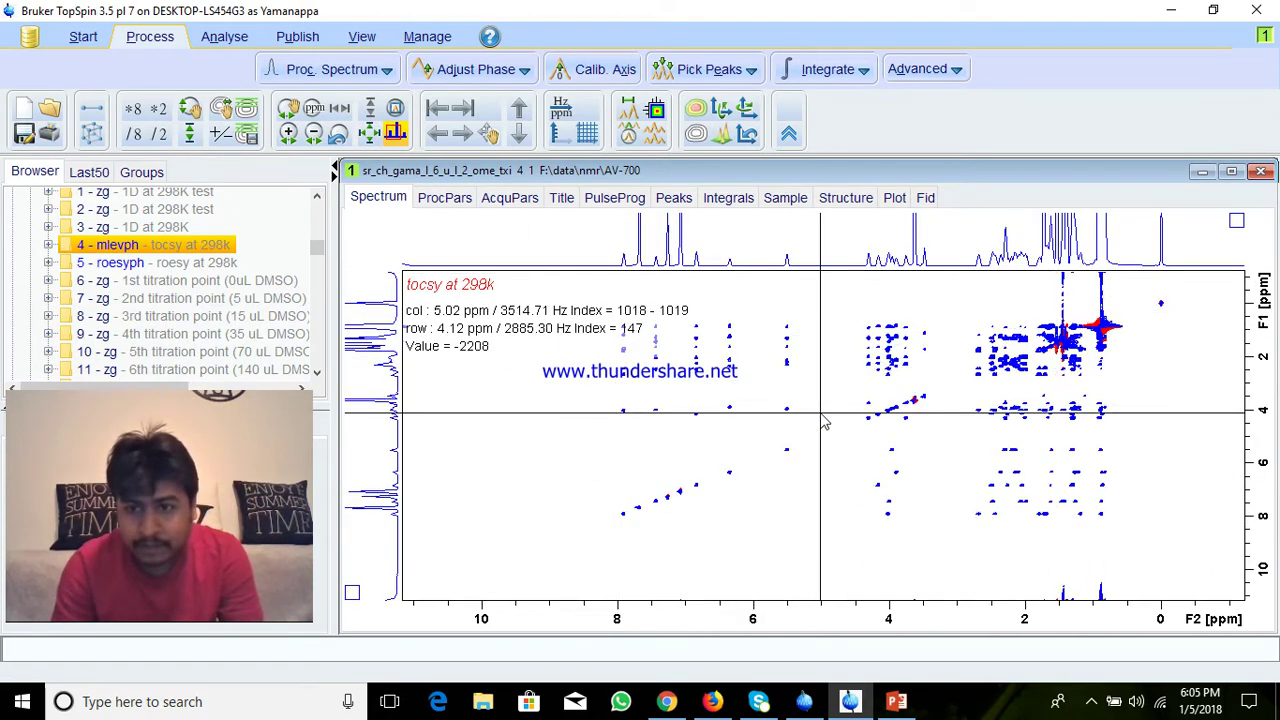
{"action": "right_click", "coordinate": [752, 408]}
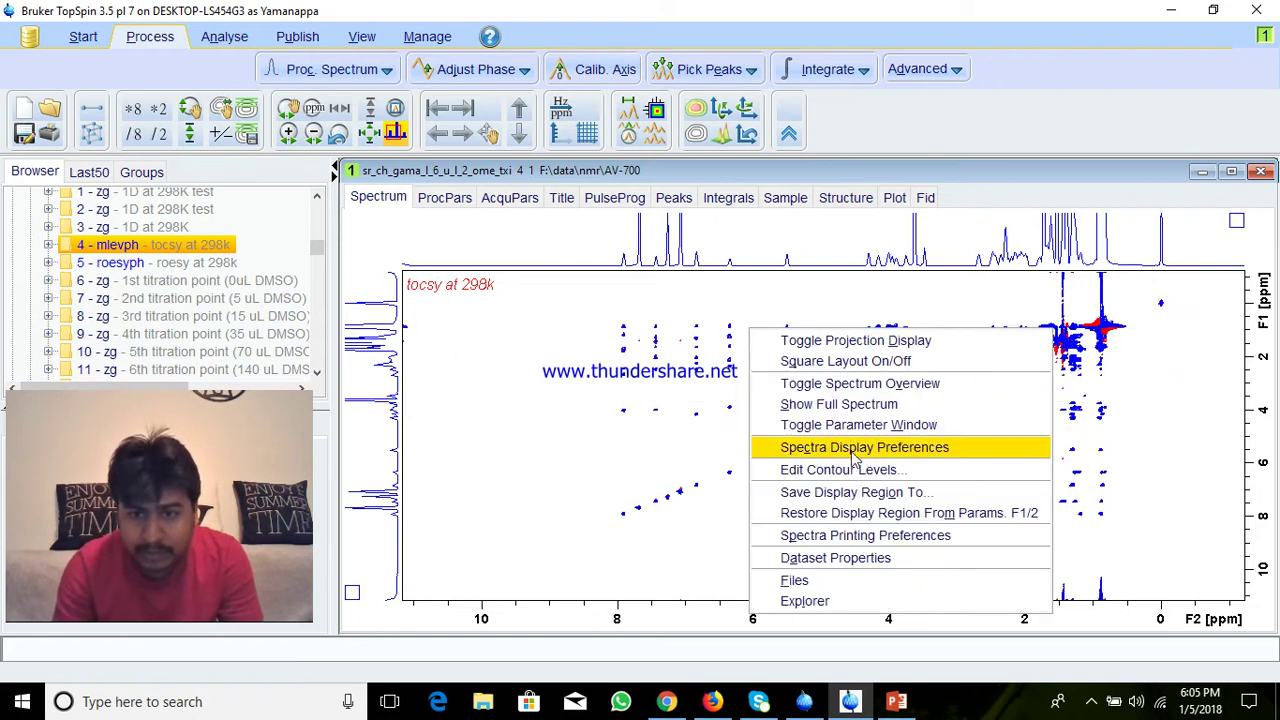
{"action": "left_click", "coordinate": [654, 397]}
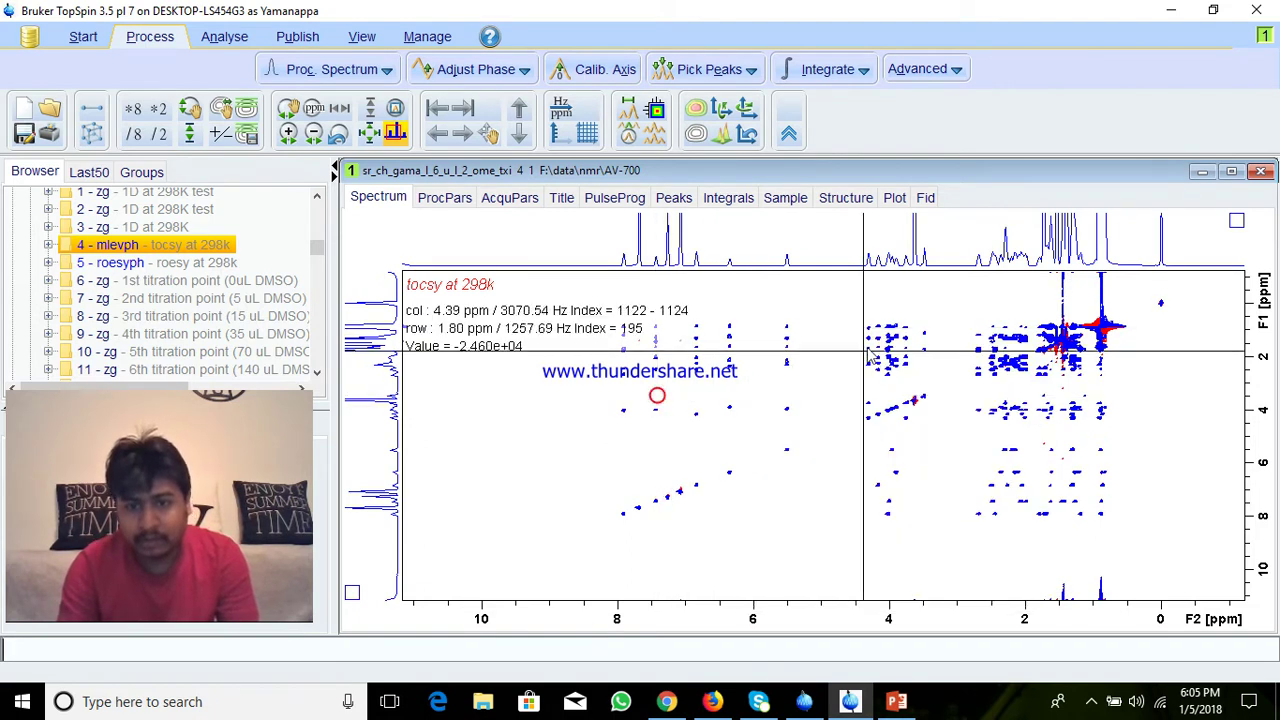
Step: Edit the TOCSY contour levels to positive only, with a positive level increment of 1.3 and 32 levels, and fill and apply them
{"action": "right_click", "coordinate": [870, 432]}
{"action": "left_click", "coordinate": [884, 484]}
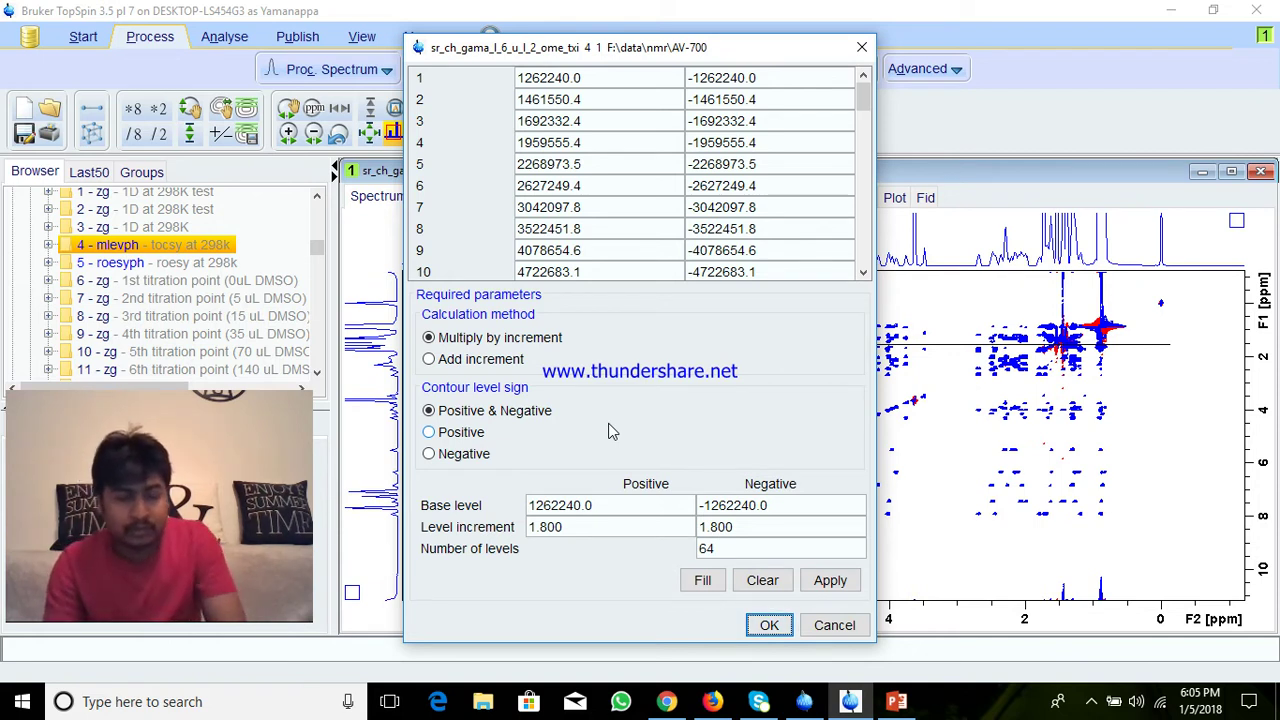
{"action": "left_click", "coordinate": [443, 436]}
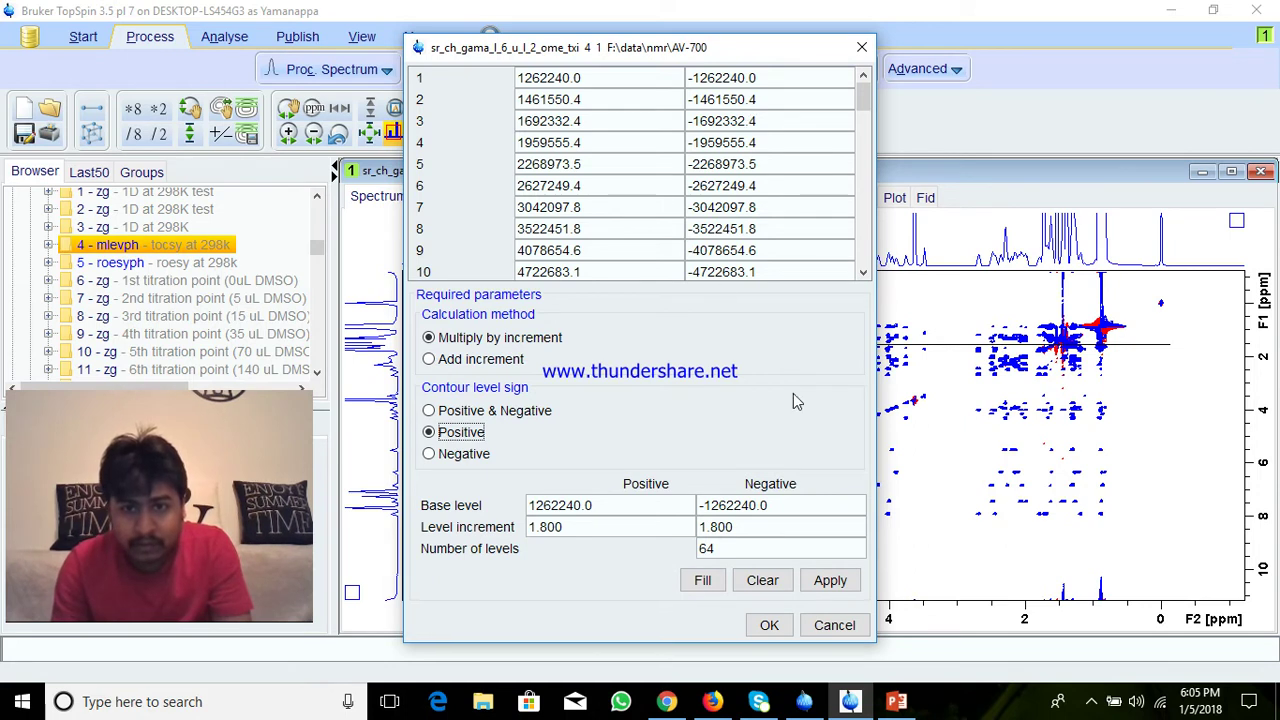
{"action": "double_click", "coordinate": [589, 529]}
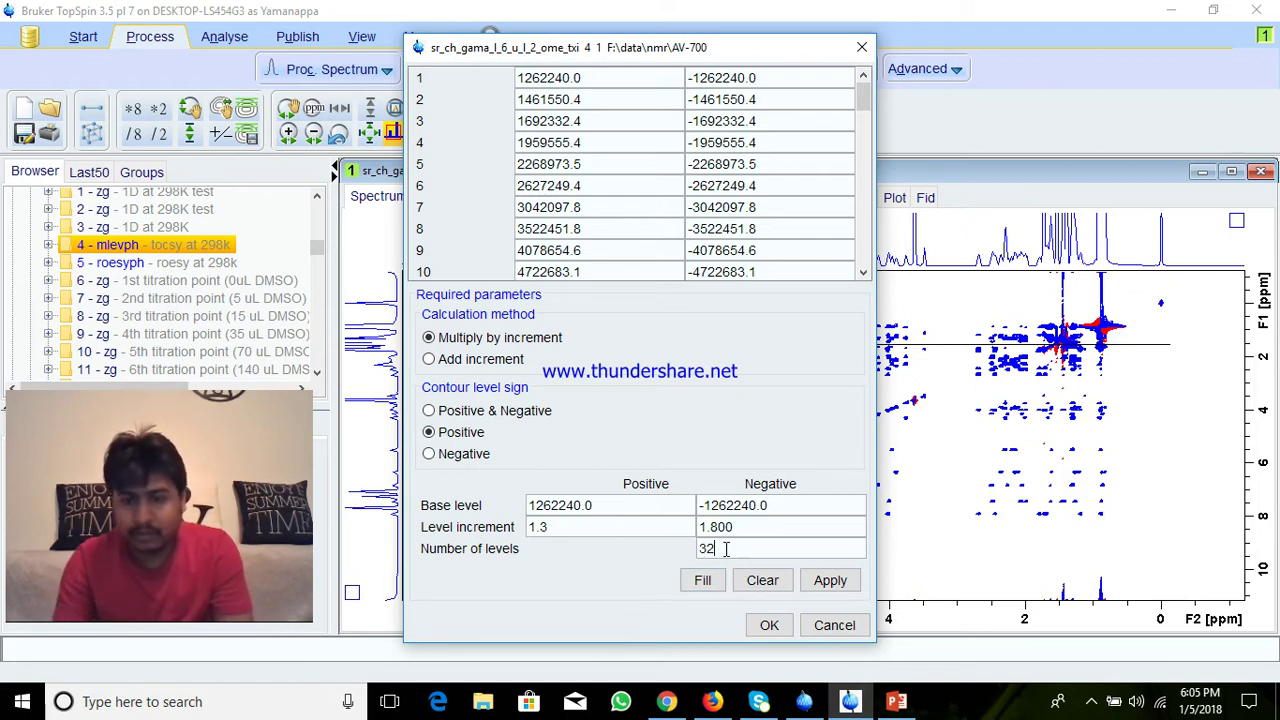
{"action": "left_click", "coordinate": [703, 580]}
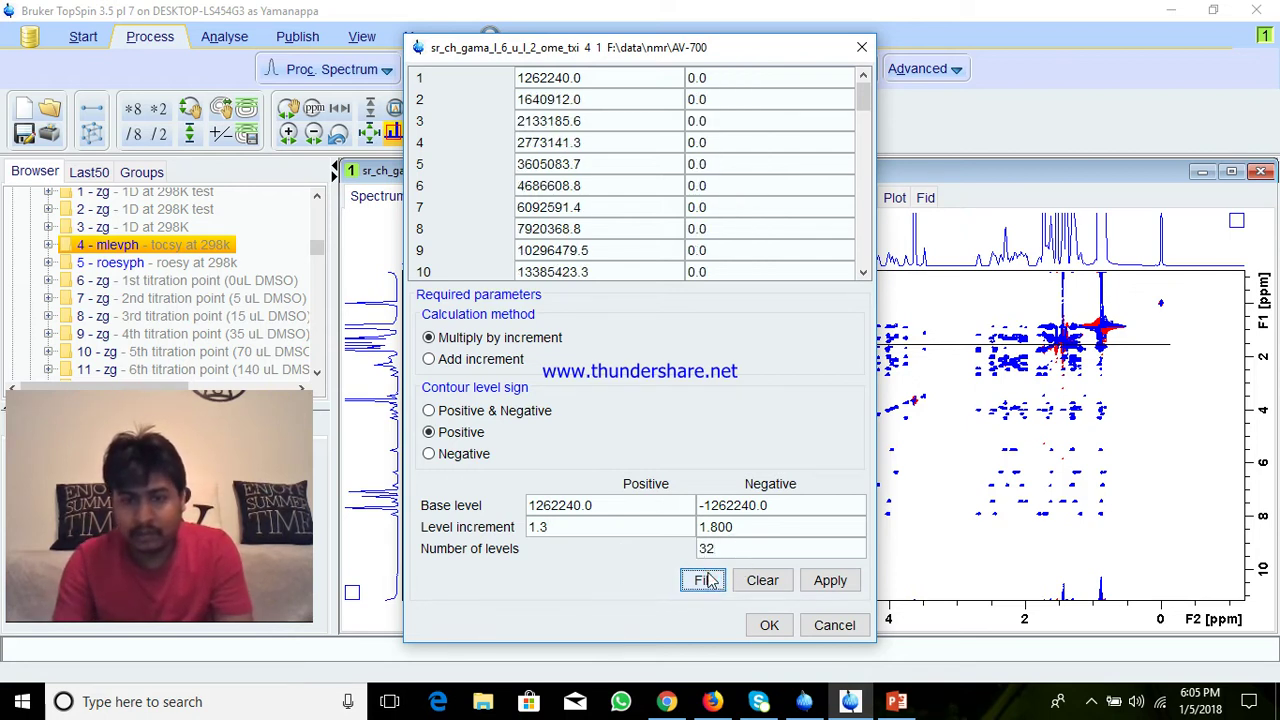
{"action": "left_click", "coordinate": [831, 581]}
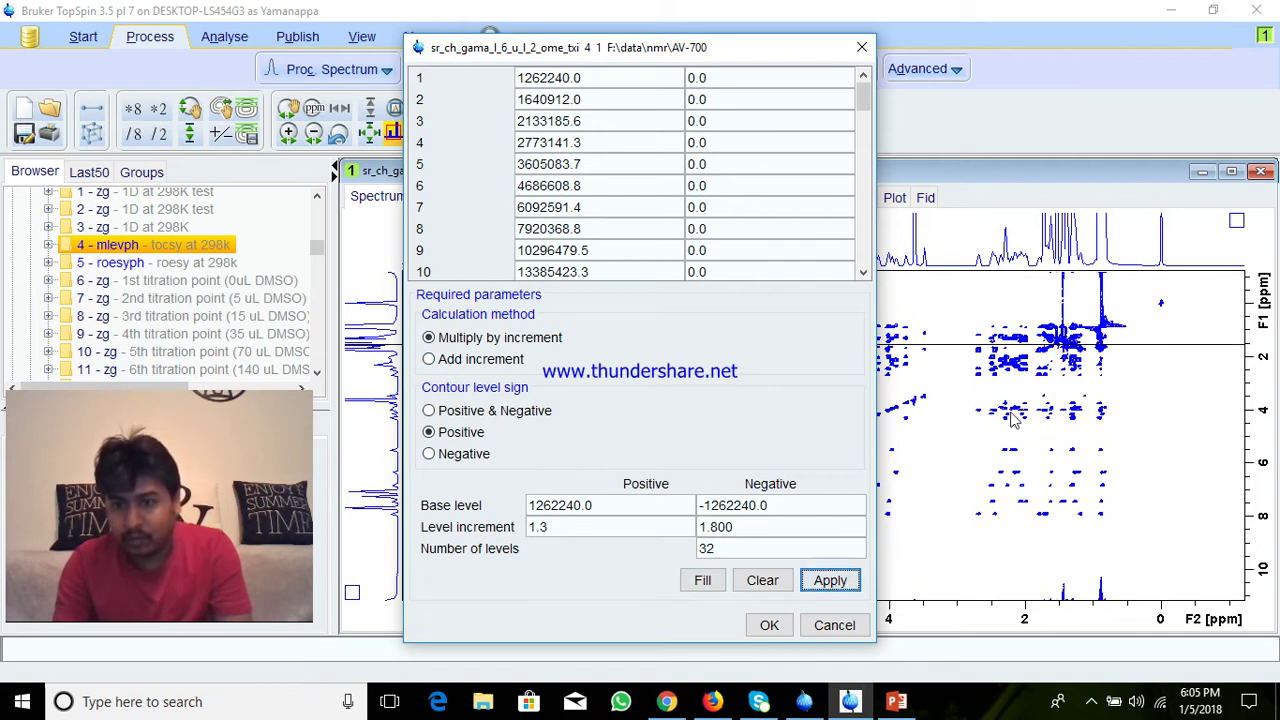
{"action": "left_click", "coordinate": [769, 625]}
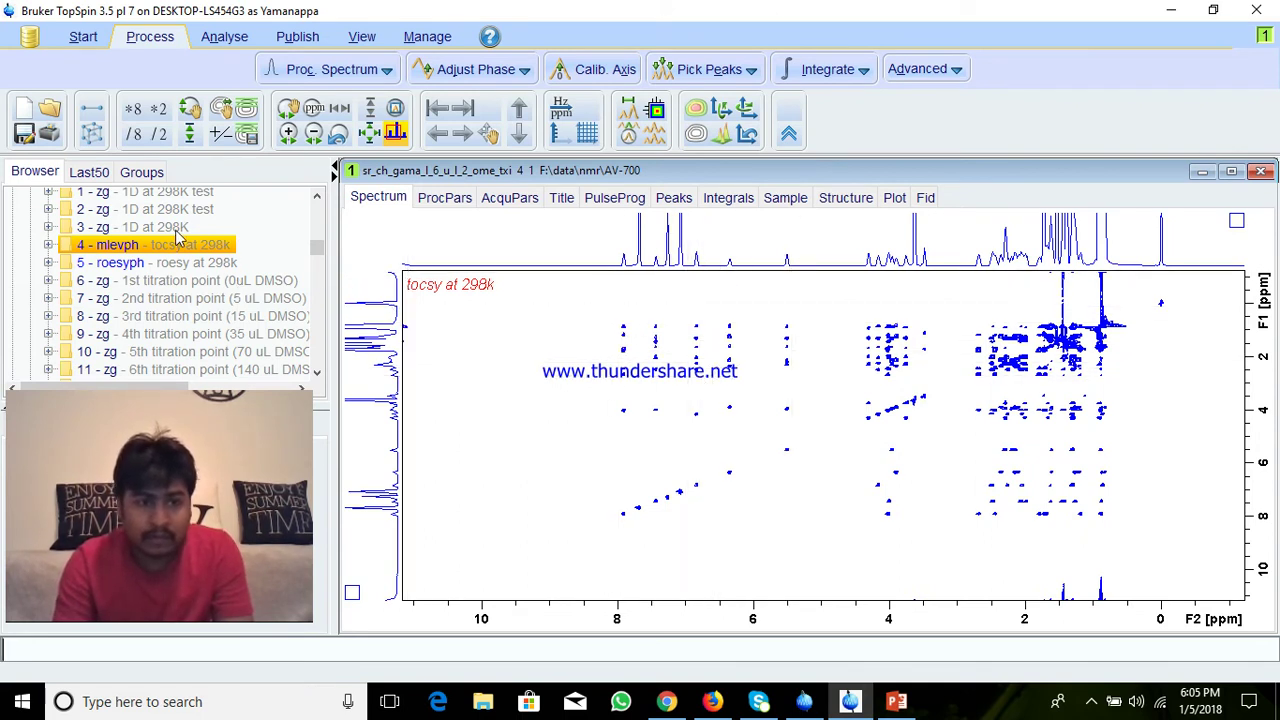
Step: Open the 1D at 298K dataset (experiment 3) and delete all of its integrals
{"action": "left_click_drag", "start_coordinate": [177, 232], "coordinate": [264, 243]}
{"action": "left_click_drag", "start_coordinate": [715, 296], "coordinate": [717, 300]}
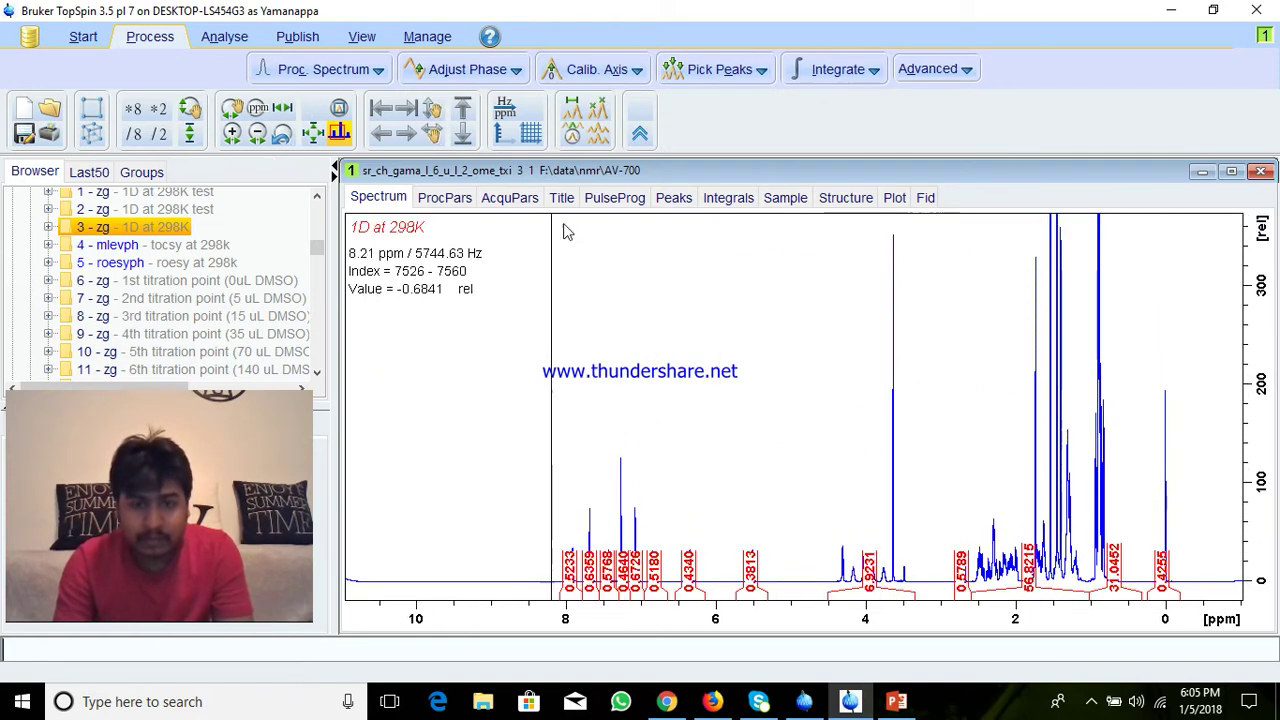
{"action": "left_click", "coordinate": [728, 198]}
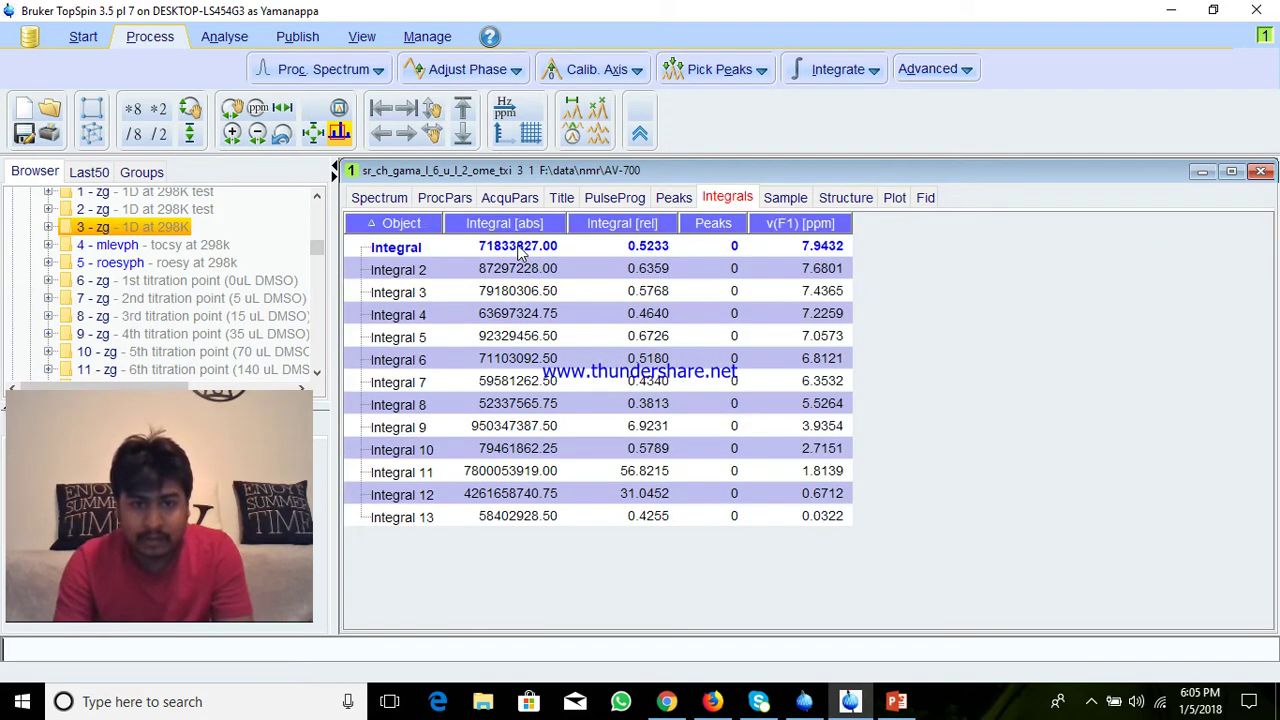
{"action": "key", "text": "ctrl+a"}
{"action": "key", "text": "Delete"}
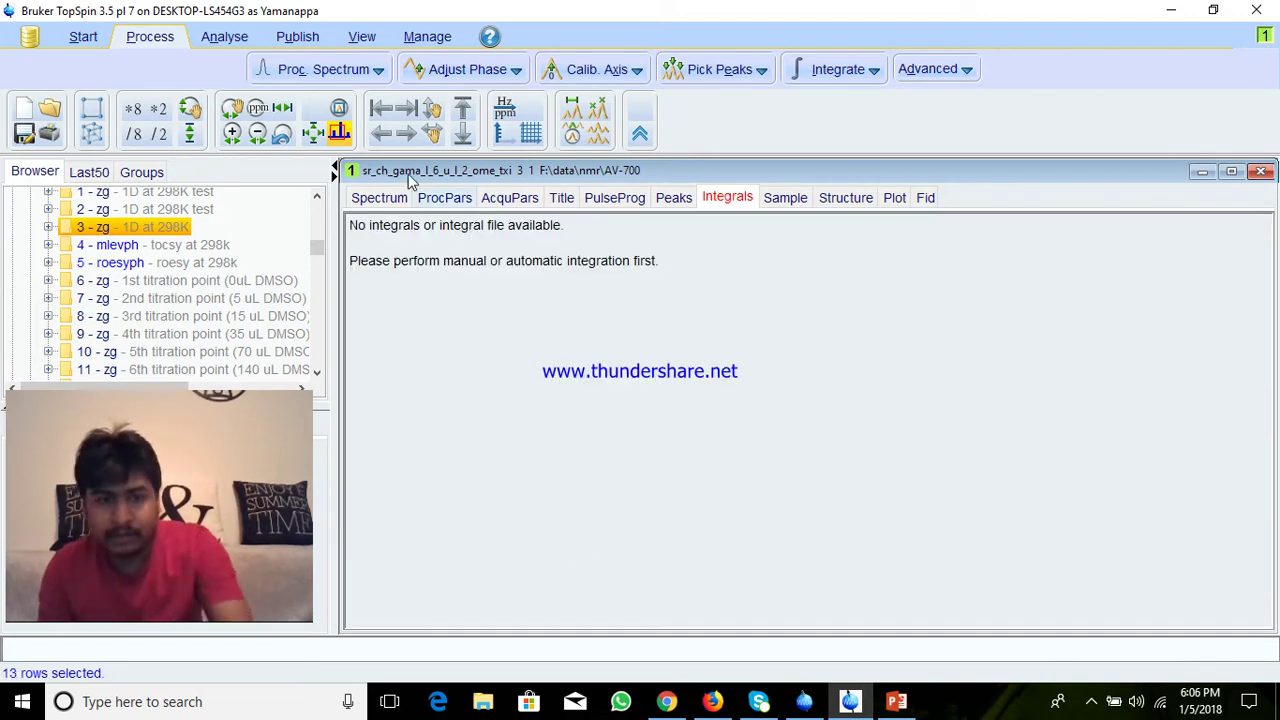
Step: Inspect the 1D peaks between 7.4 and 7.9 ppm, and compare them with the cross peaks in the same region of the TOCSY spectrum
{"action": "left_click", "coordinate": [376, 198]}
{"action": "left_click_drag", "start_coordinate": [545, 486], "coordinate": [669, 490]}
{"action": "left_click_drag", "start_coordinate": [509, 477], "coordinate": [827, 471]}
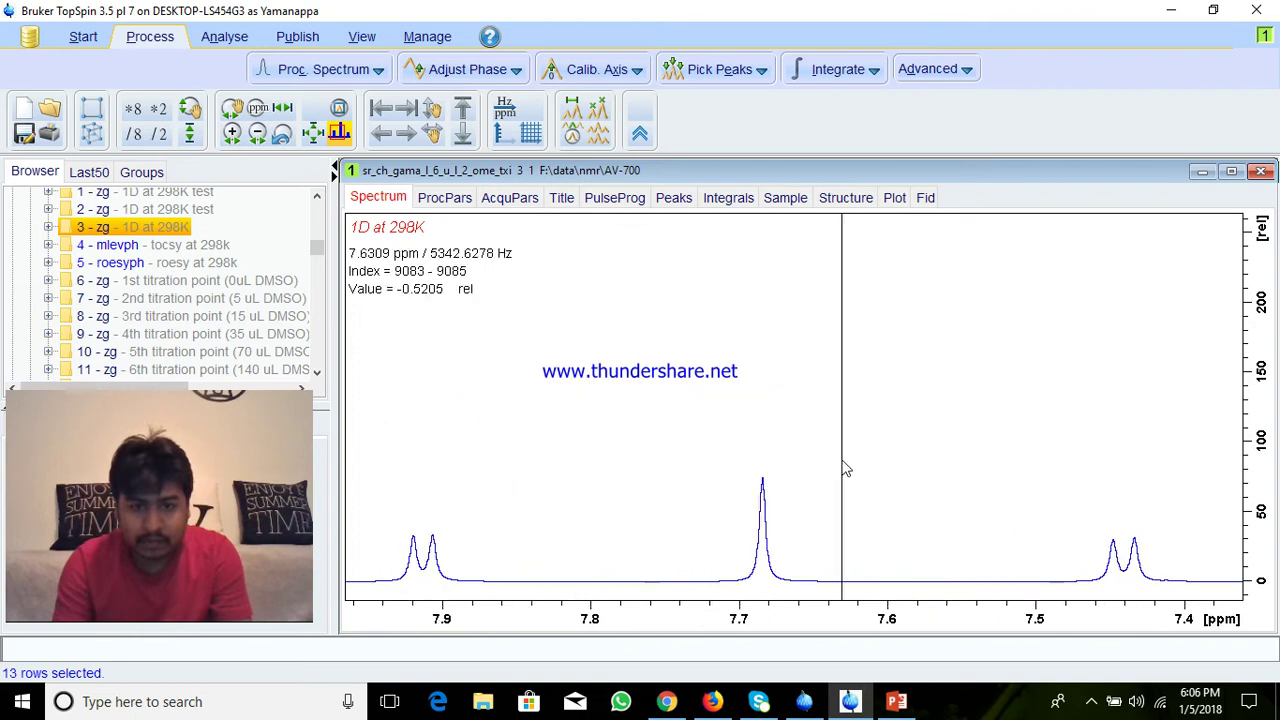
{"action": "left_click", "coordinate": [212, 245]}
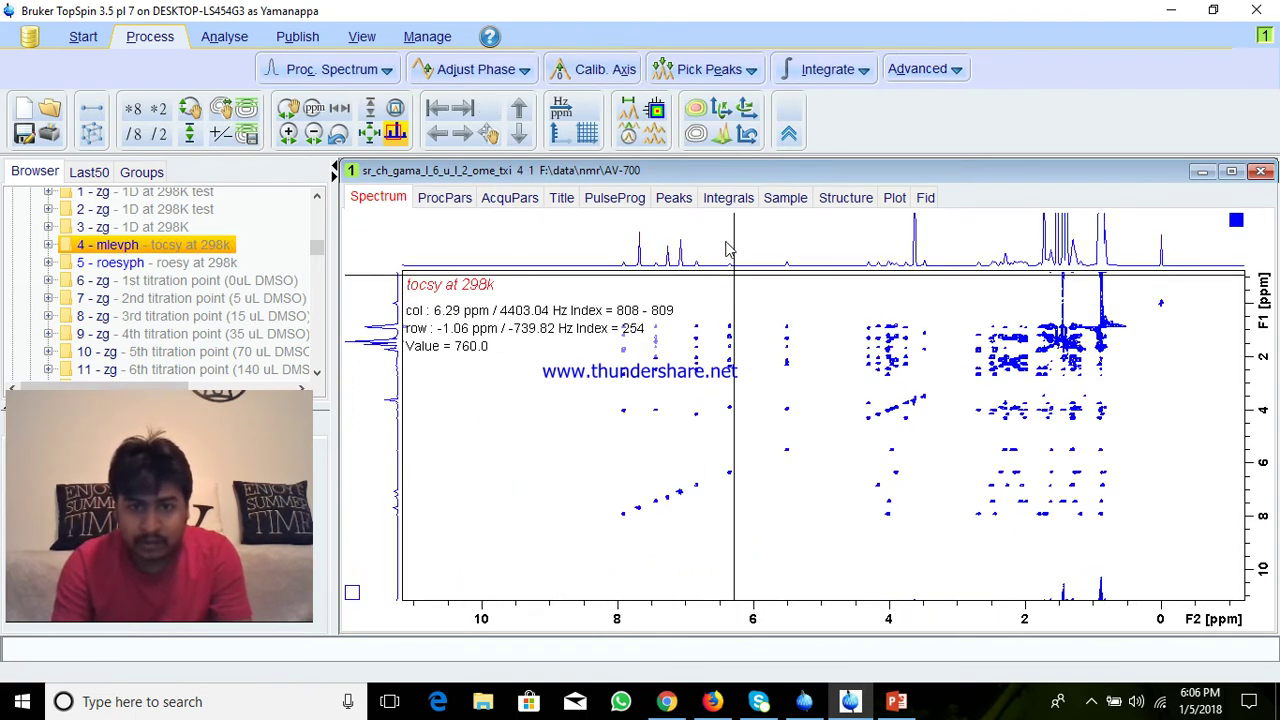
{"action": "left_click_drag", "start_coordinate": [629, 304], "coordinate": [690, 385]}
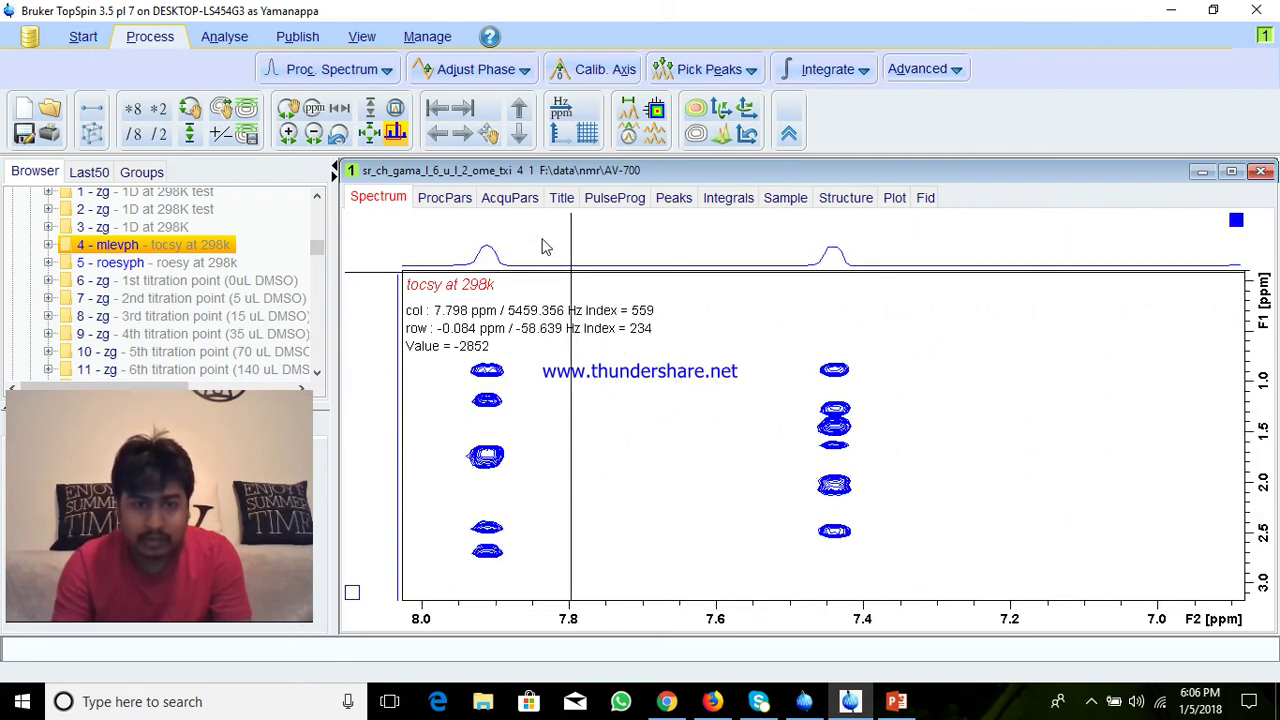
{"action": "left_click", "coordinate": [369, 133]}
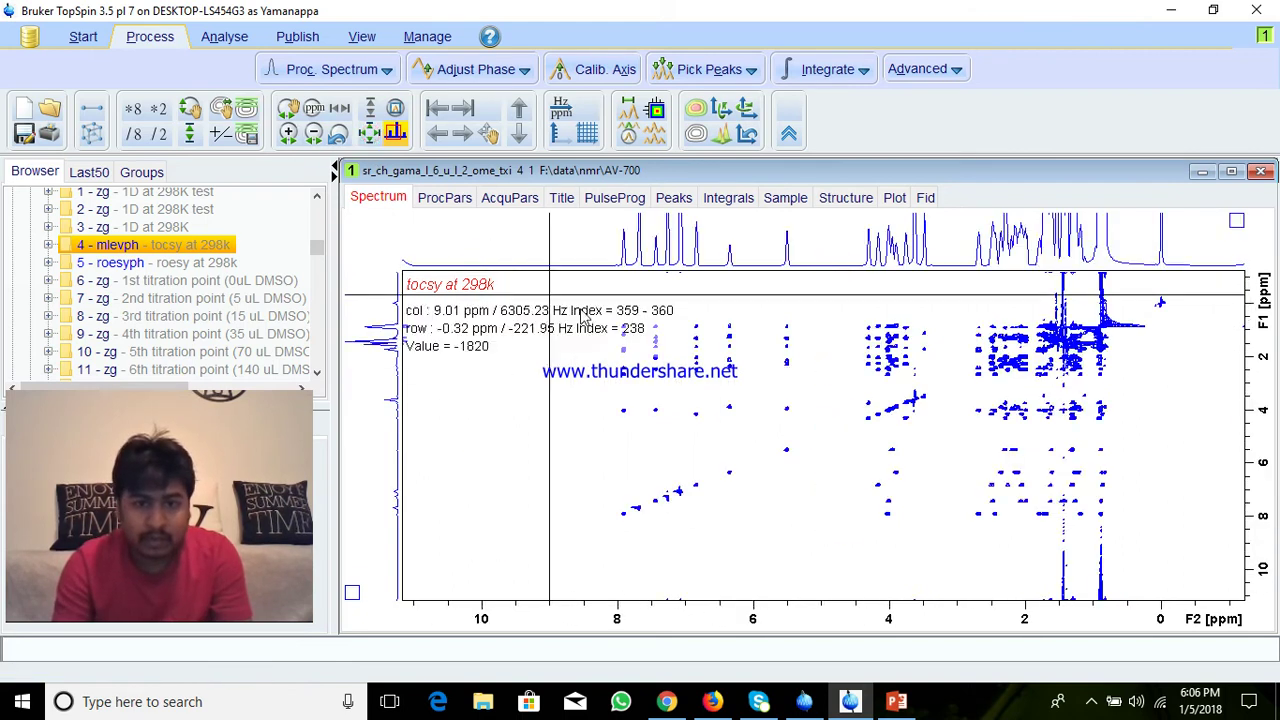
Step: View the full 1D spectrum at 298K, return to the TOCSY dataset, and preview its plot layout
{"action": "double_click", "coordinate": [168, 229]}
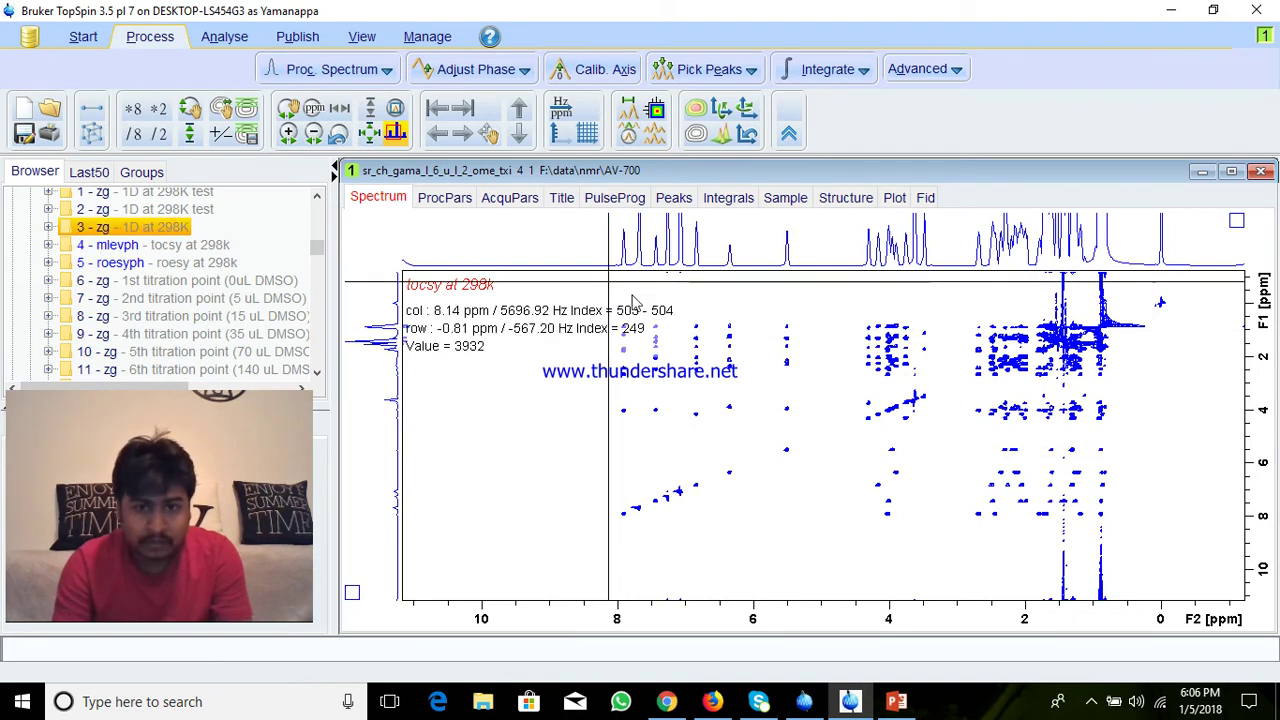
{"action": "left_click", "coordinate": [313, 133]}
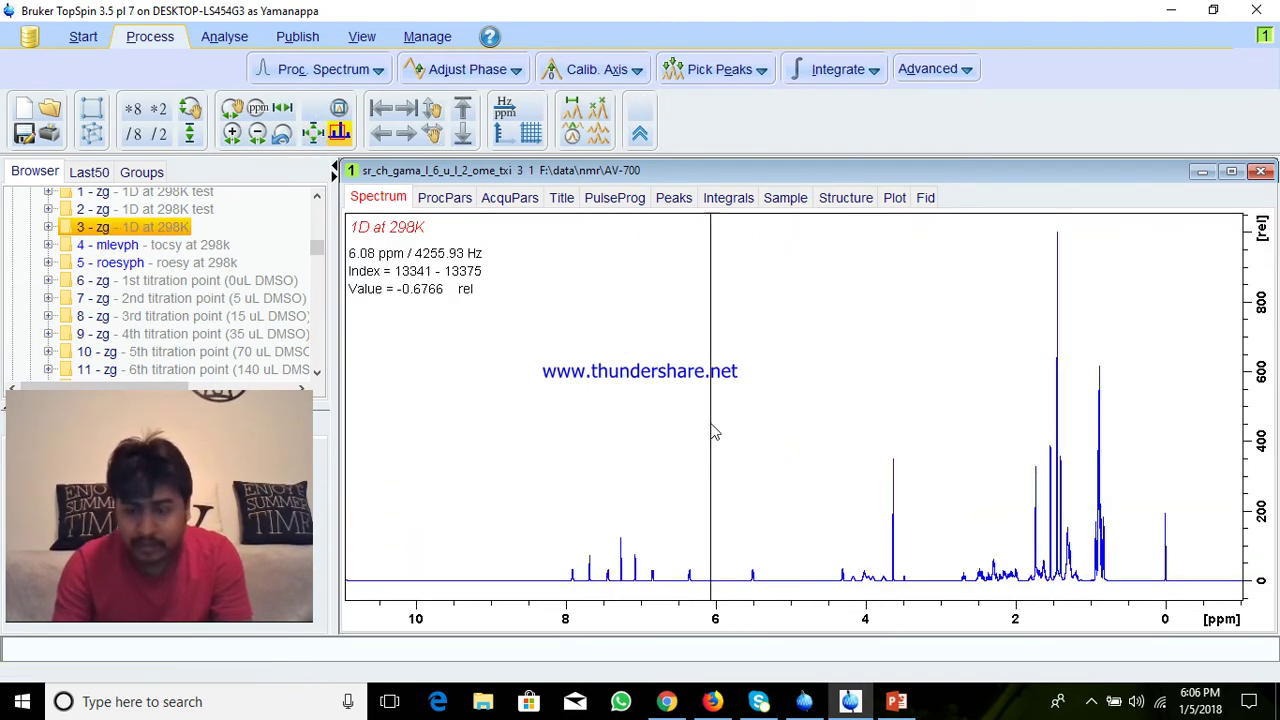
{"action": "double_click", "coordinate": [200, 245]}
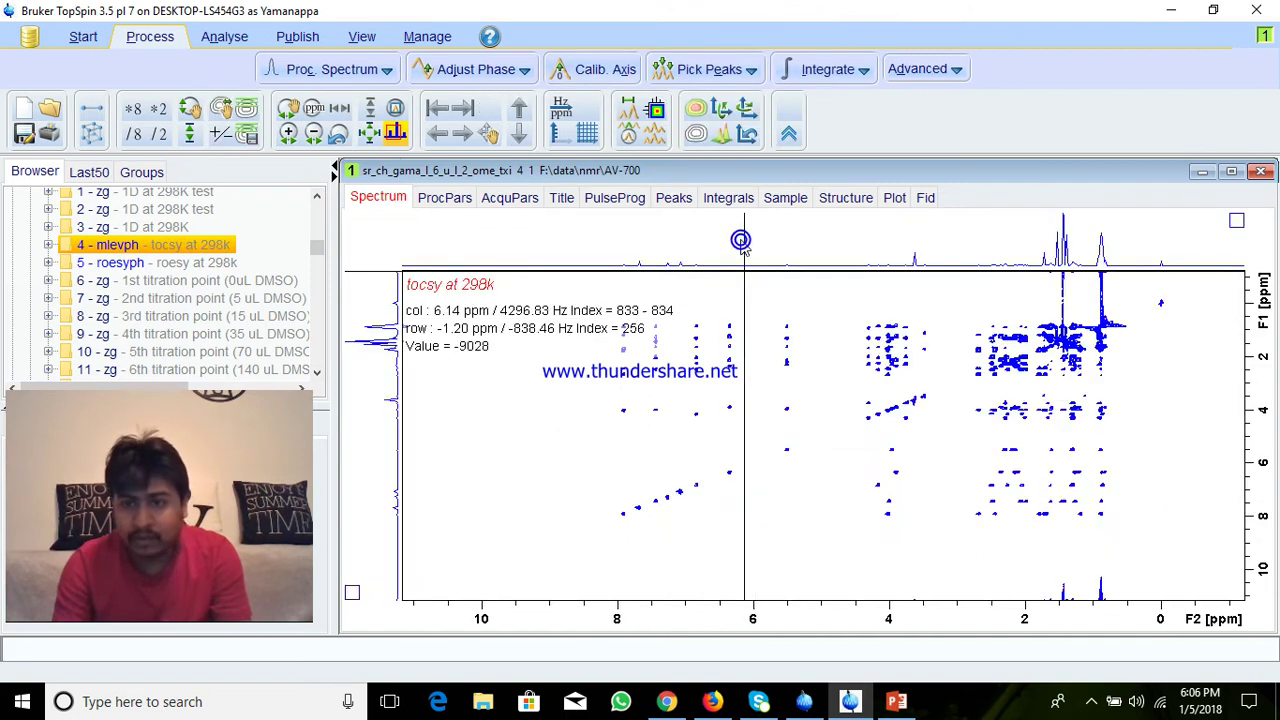
{"action": "left_click", "coordinate": [895, 198]}
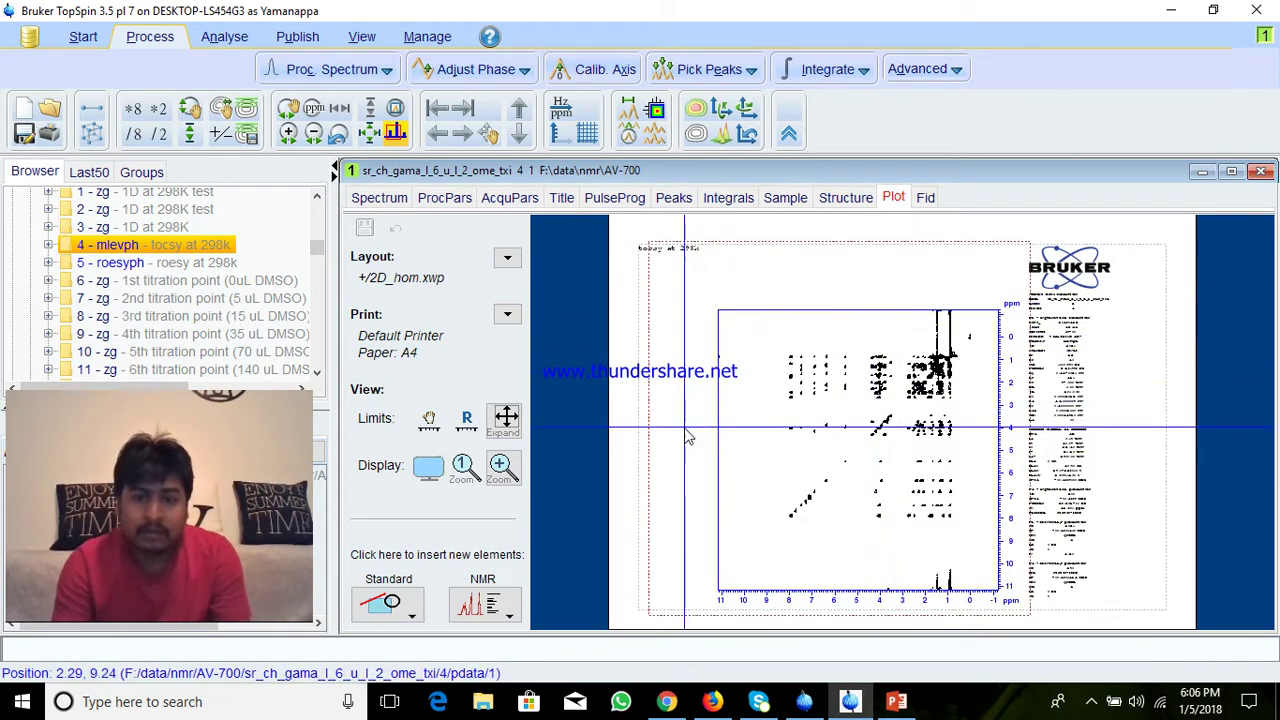
{"action": "left_click", "coordinate": [379, 197]}
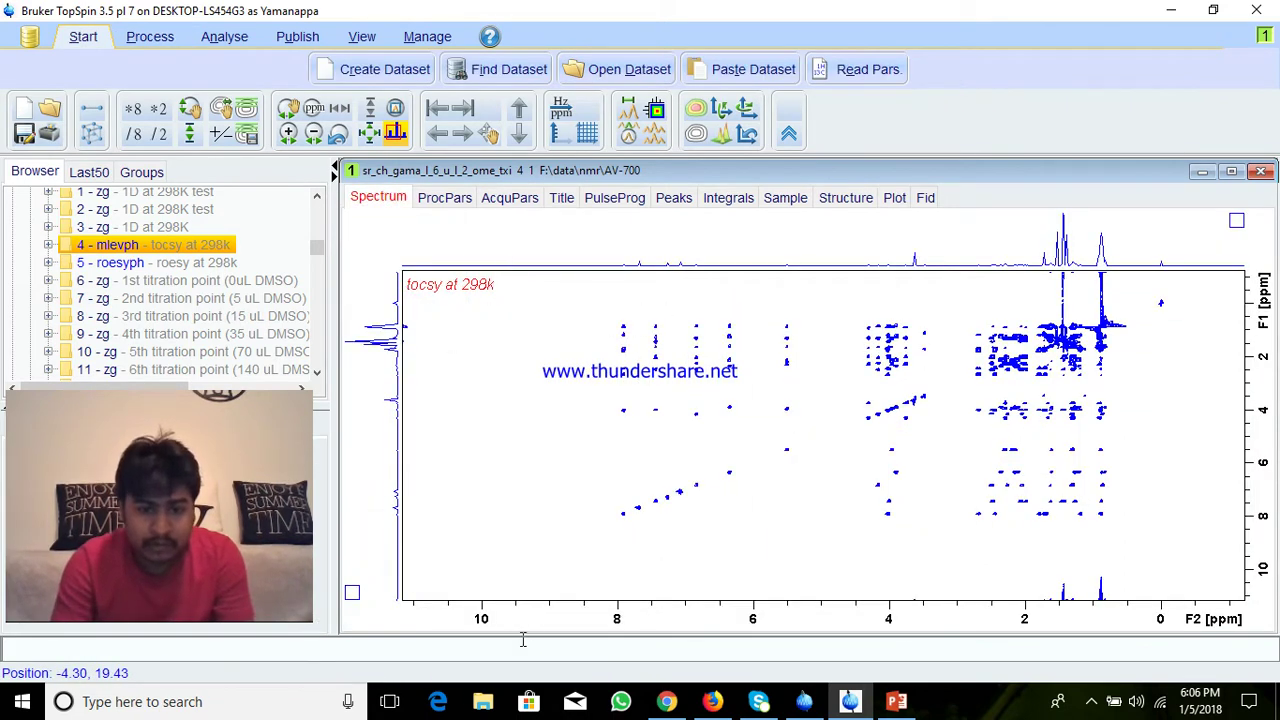
Step: Calculate the positive projection of rows 1 to 256 with the proj command, displayed on 2D with destination PROCNO 999
{"action": "type", "text": "p"}
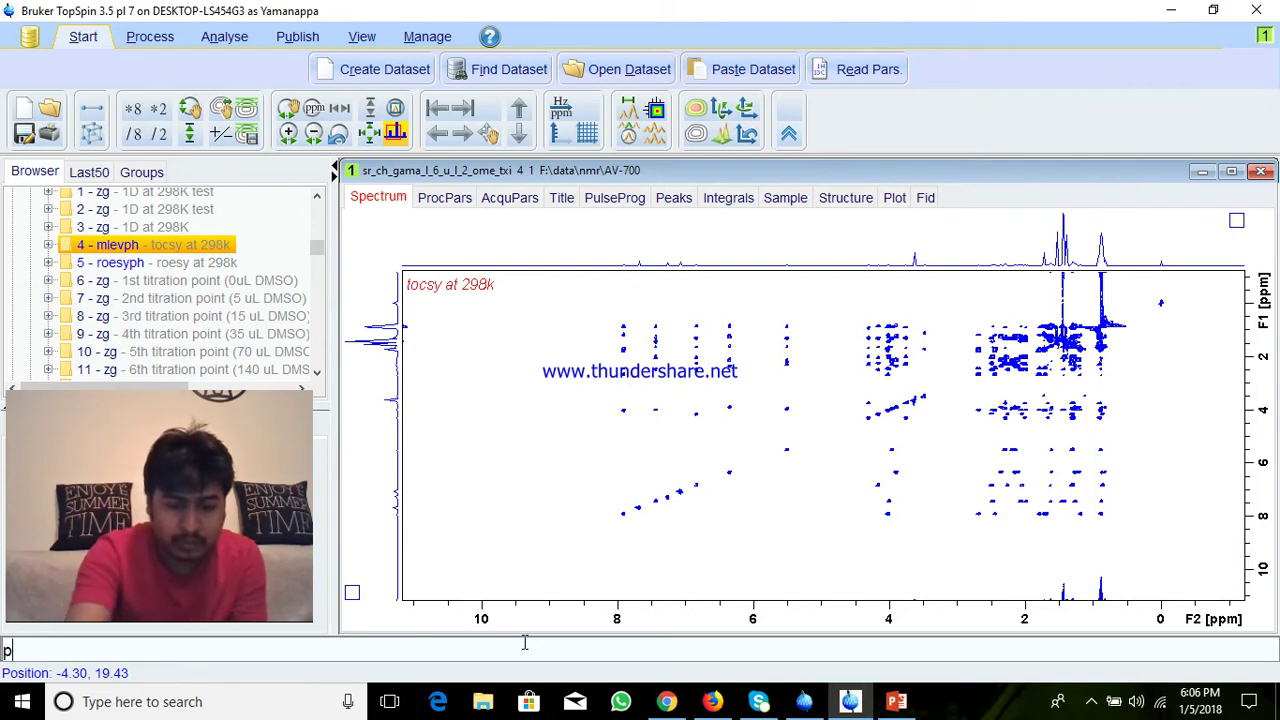
{"action": "type", "text": "roj"}
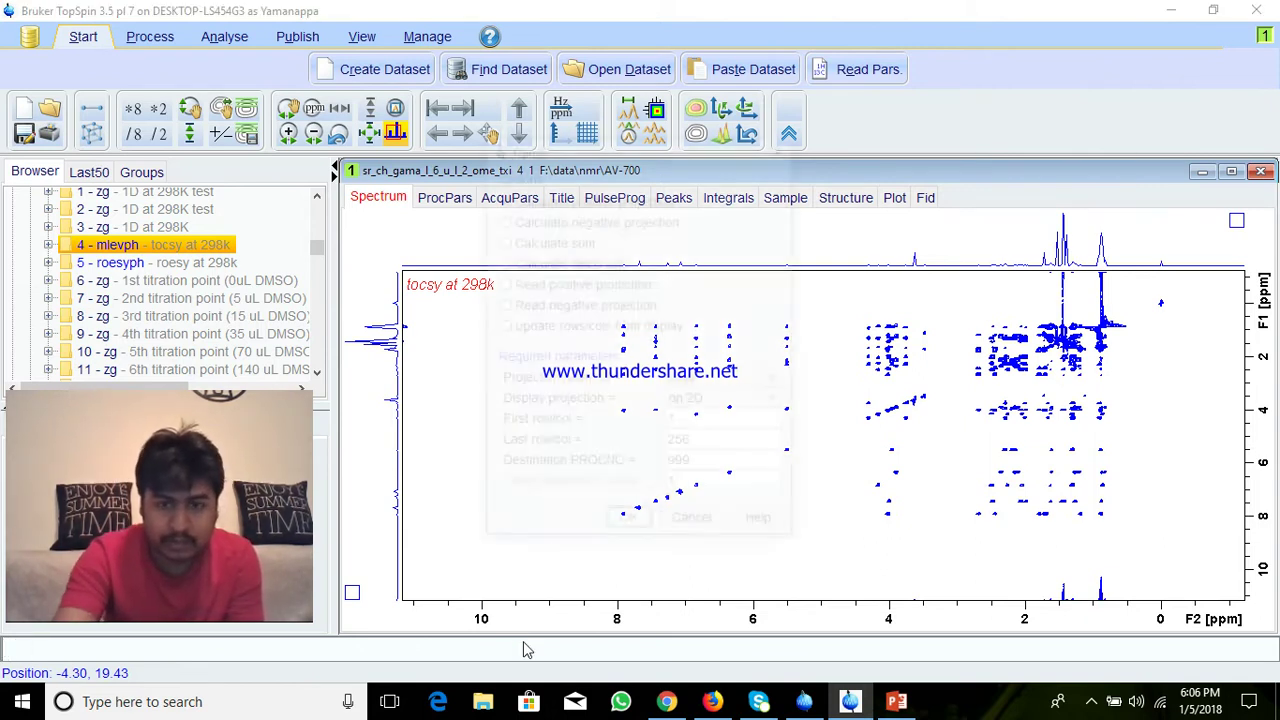
{"action": "key", "text": "Return"}
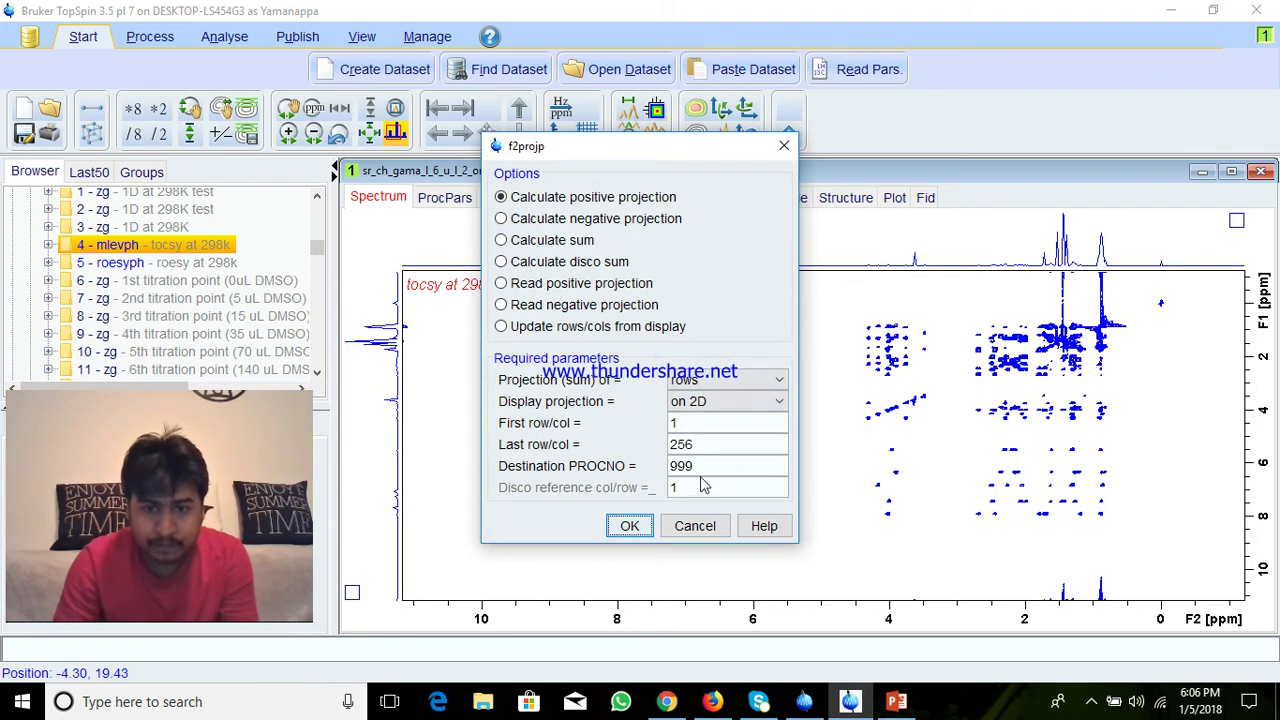
{"action": "left_click", "coordinate": [628, 527]}
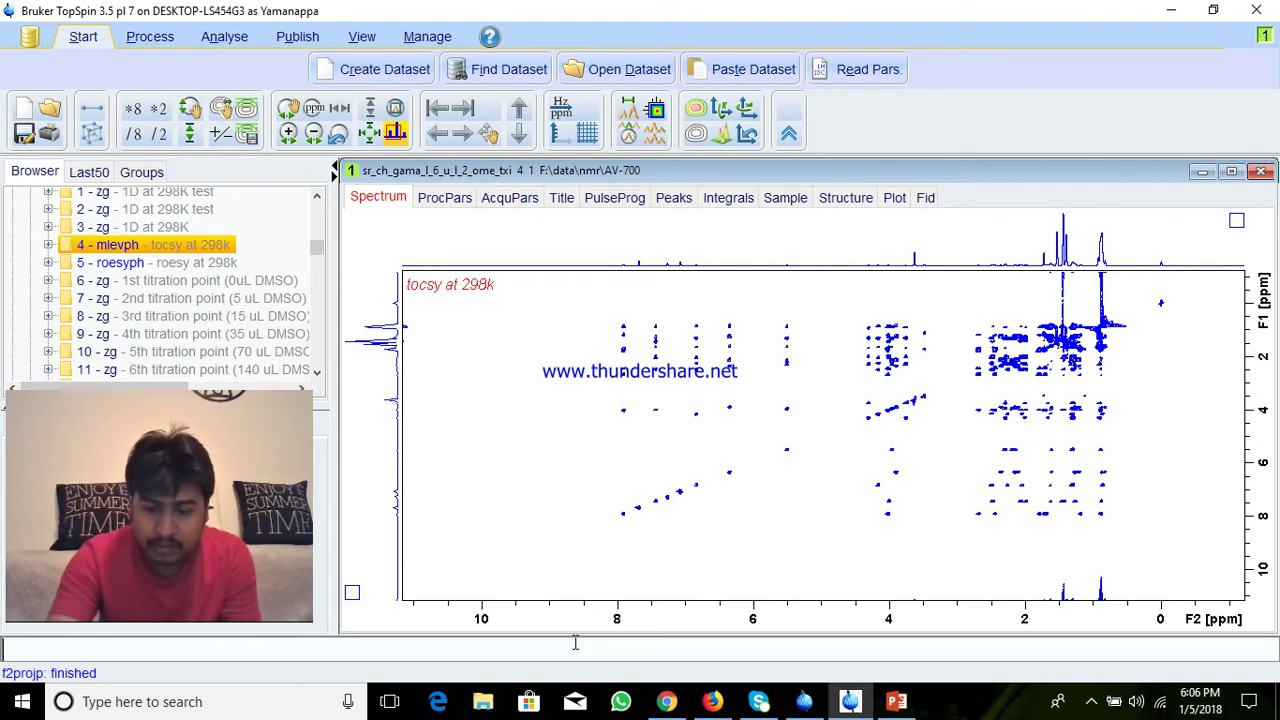
Step: Calculate the positive projection of columns 1 to 2048 with the proj command, displayed on 2D with destination PROCNO 998
{"action": "key", "text": "Return"}
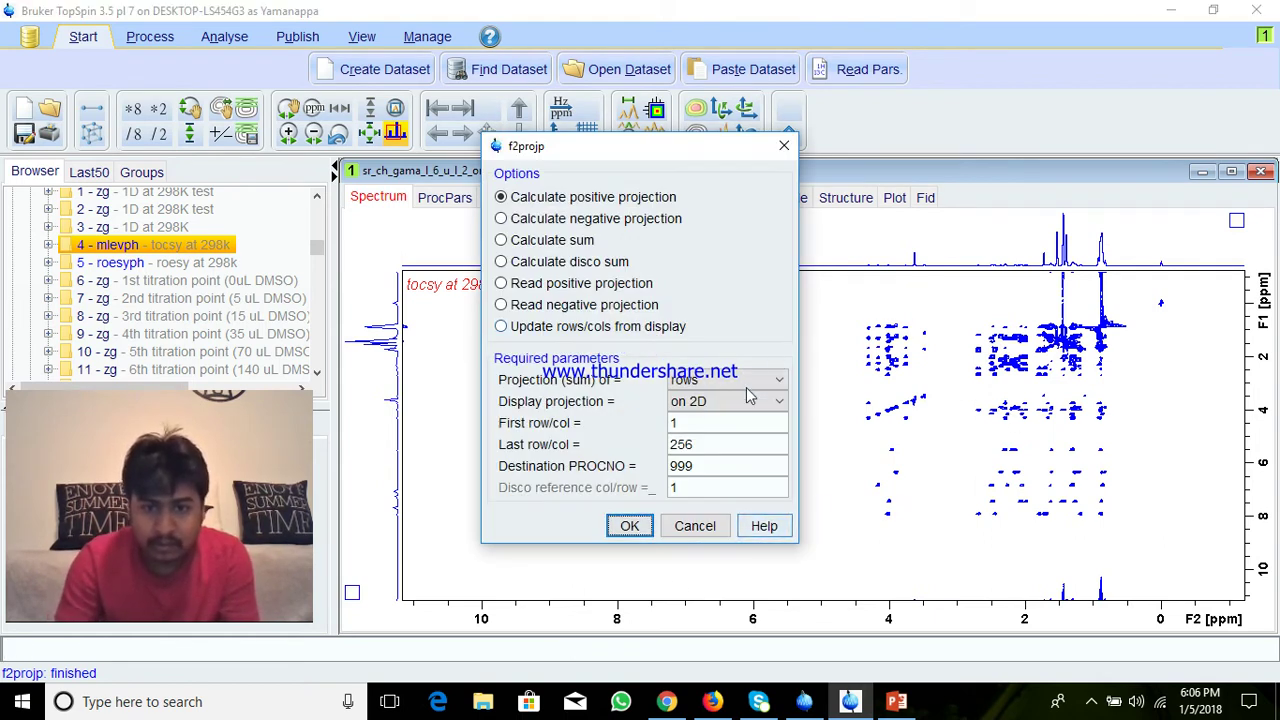
{"action": "left_click", "coordinate": [740, 383]}
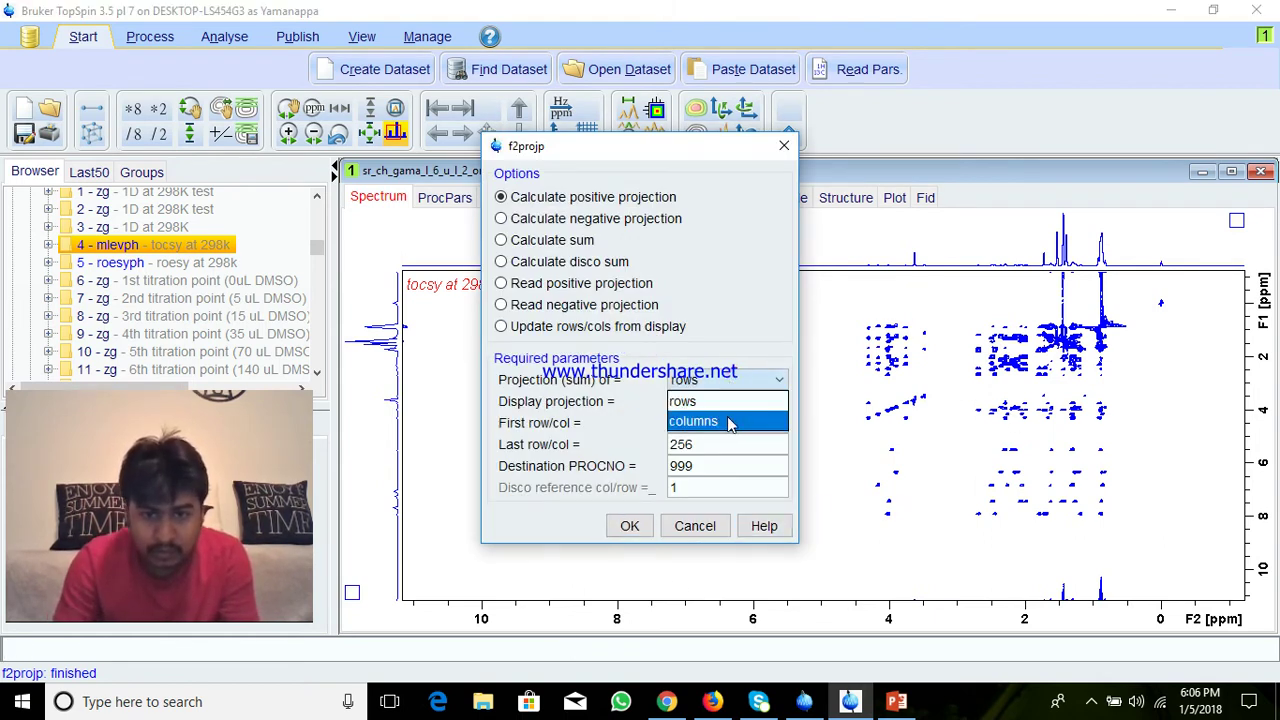
{"action": "left_click", "coordinate": [730, 422]}
{"action": "double_click", "coordinate": [730, 464]}
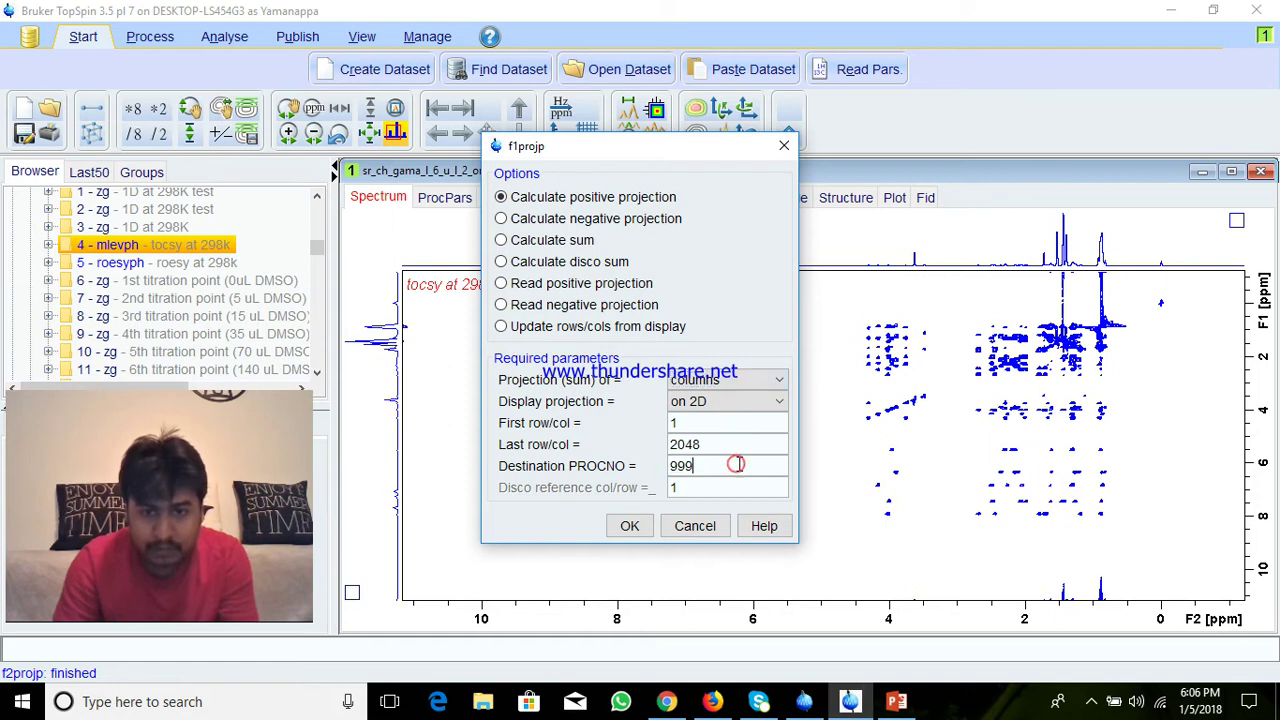
{"action": "key", "text": "BackSpace"}
{"action": "type", "text": "8"}
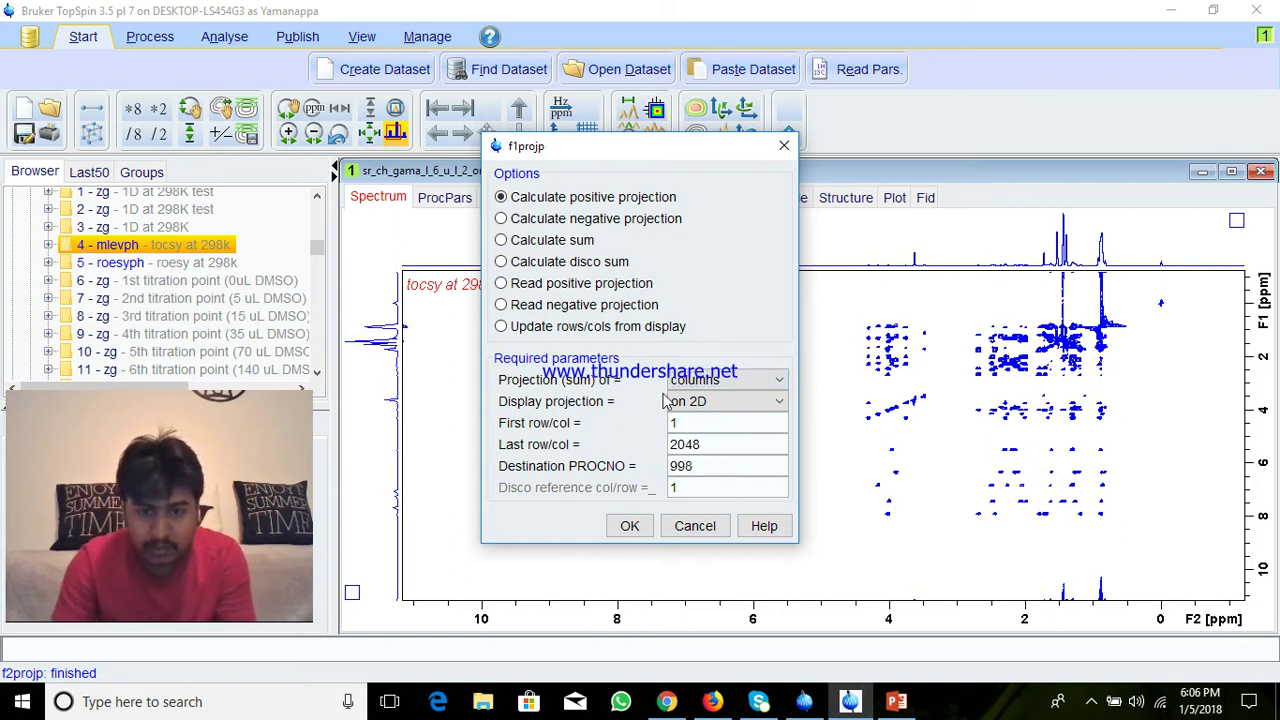
{"action": "left_click", "coordinate": [630, 527]}
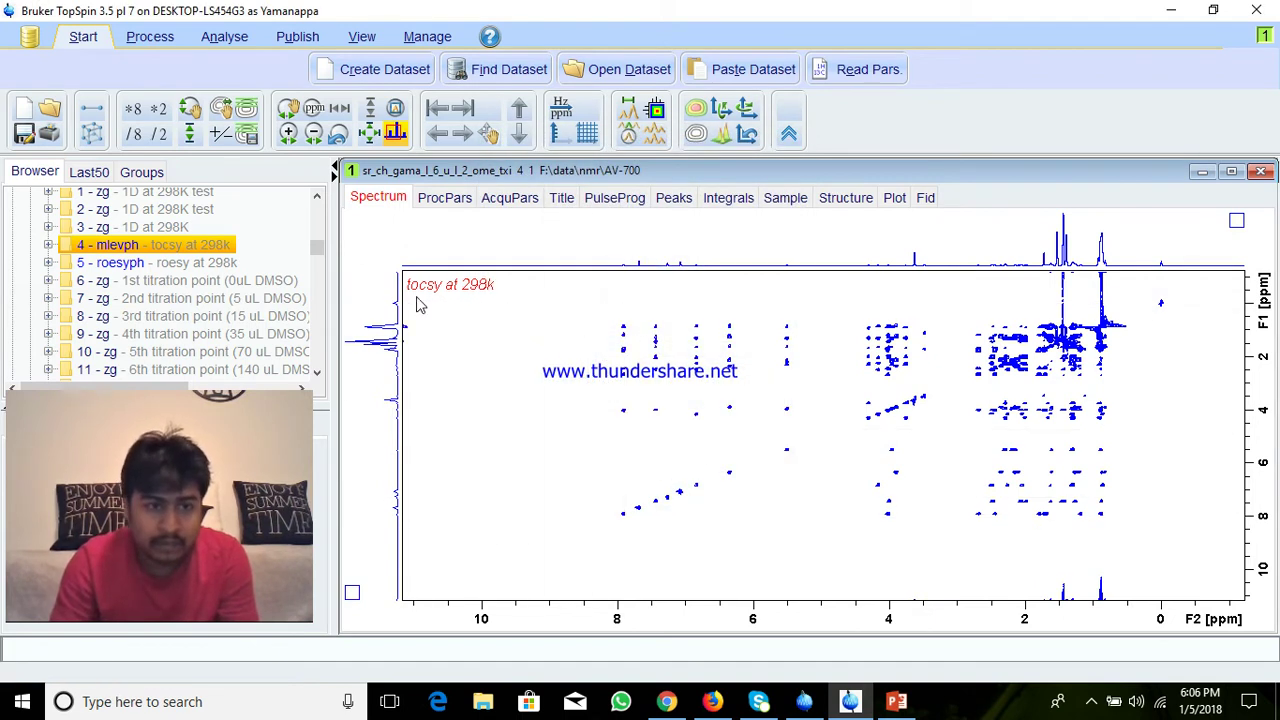
{"action": "right_click", "coordinate": [547, 236]}
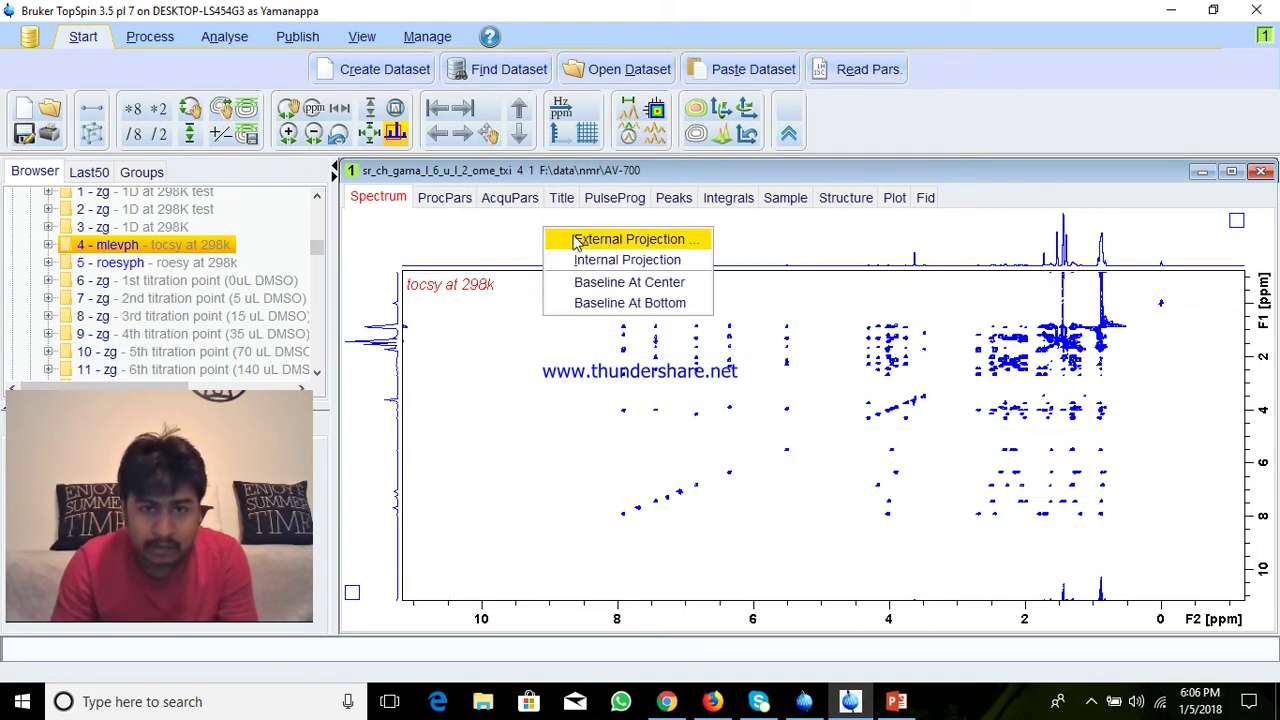
{"action": "left_click", "coordinate": [581, 243]}
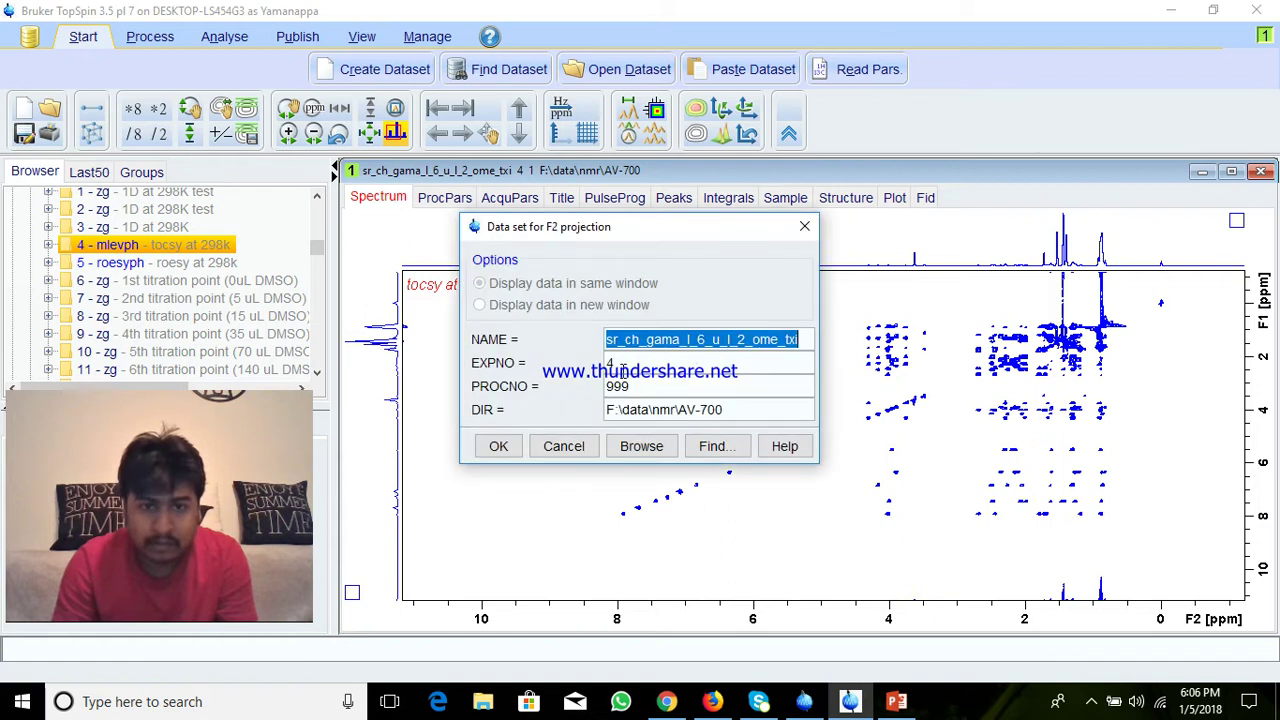
{"action": "left_click", "coordinate": [804, 226]}
Step: Replace the F2 projection with an external one from the 1D dataset, EXPNO 3
{"action": "right_click", "coordinate": [743, 234]}
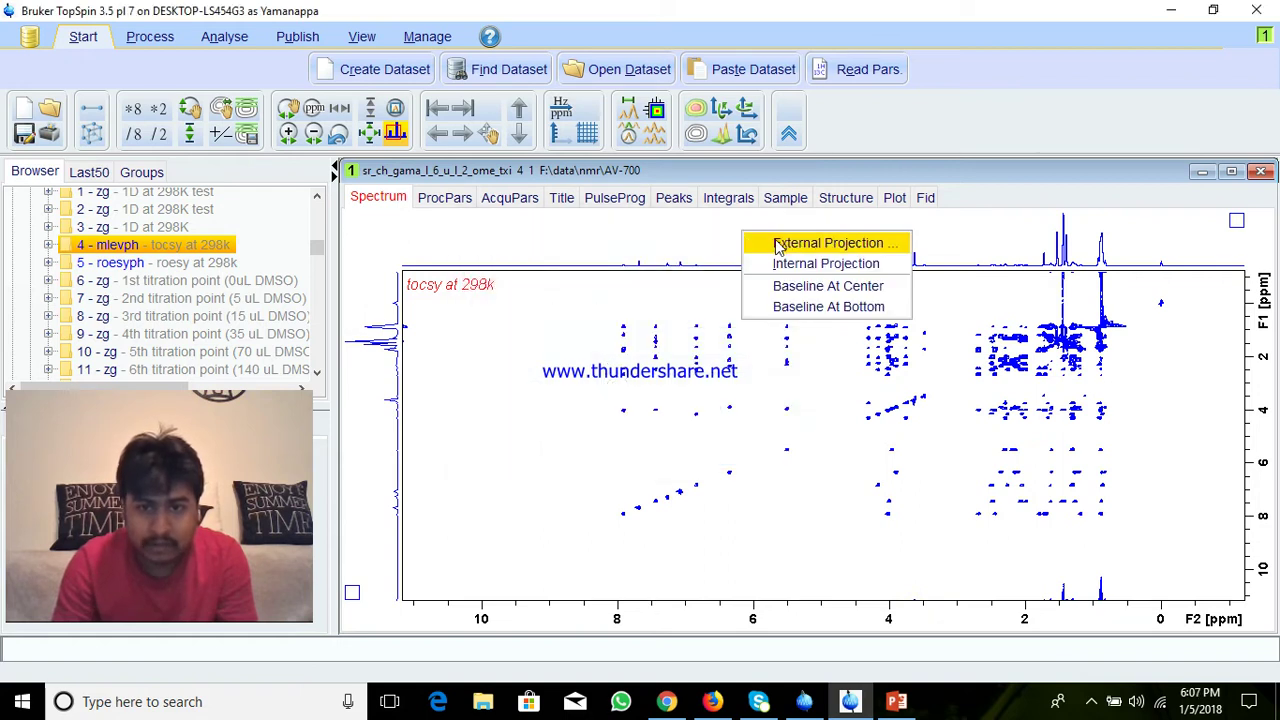
{"action": "left_click", "coordinate": [785, 249]}
{"action": "left_click", "coordinate": [612, 364]}
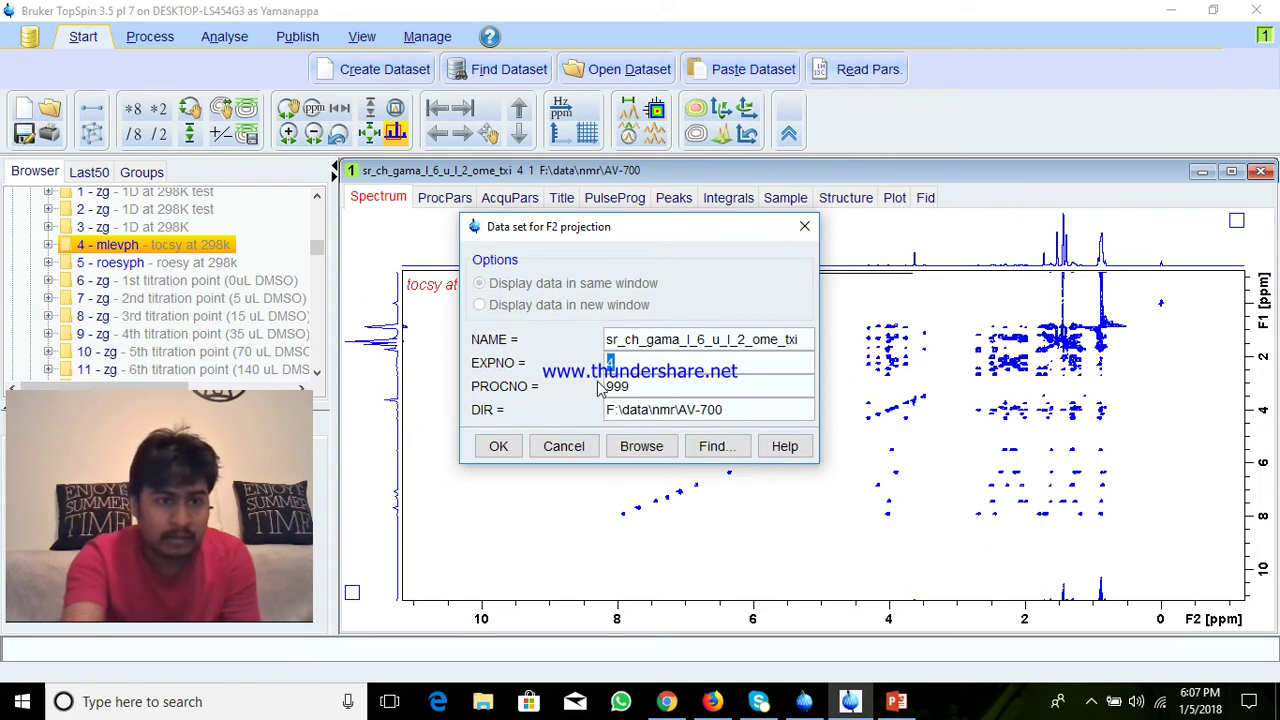
{"action": "type", "text": "3"}
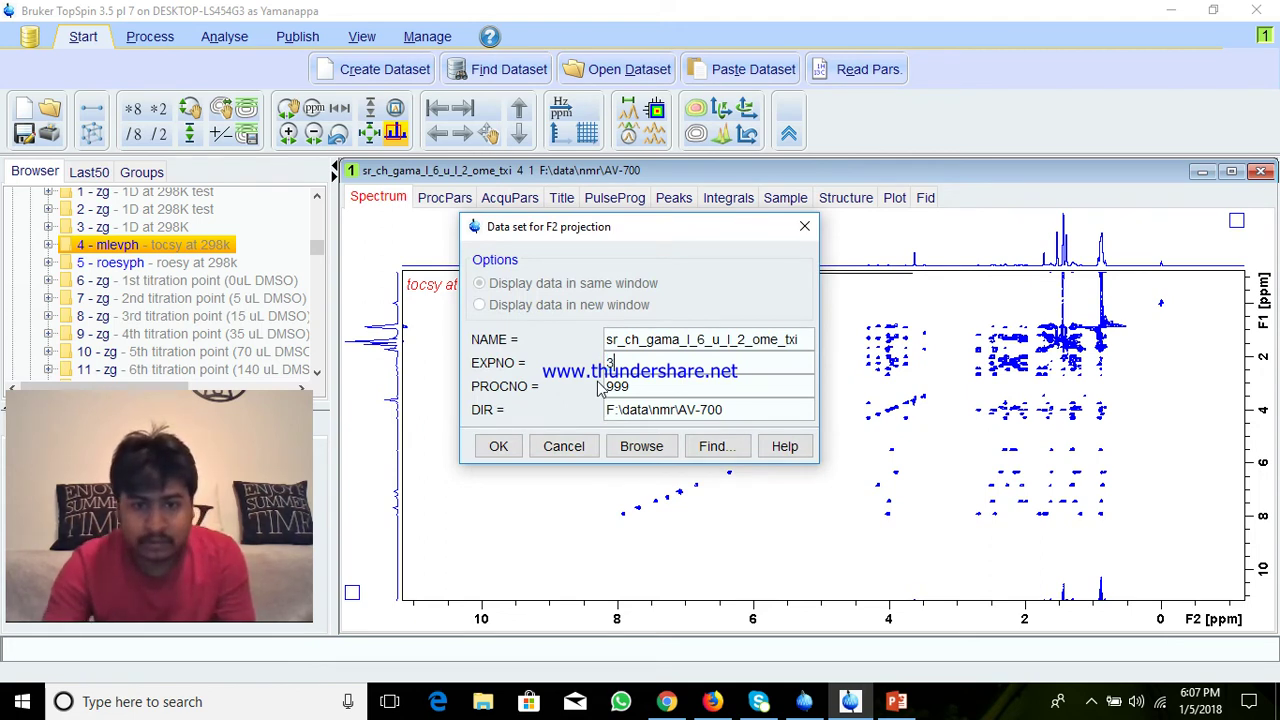
{"action": "left_click", "coordinate": [493, 447]}
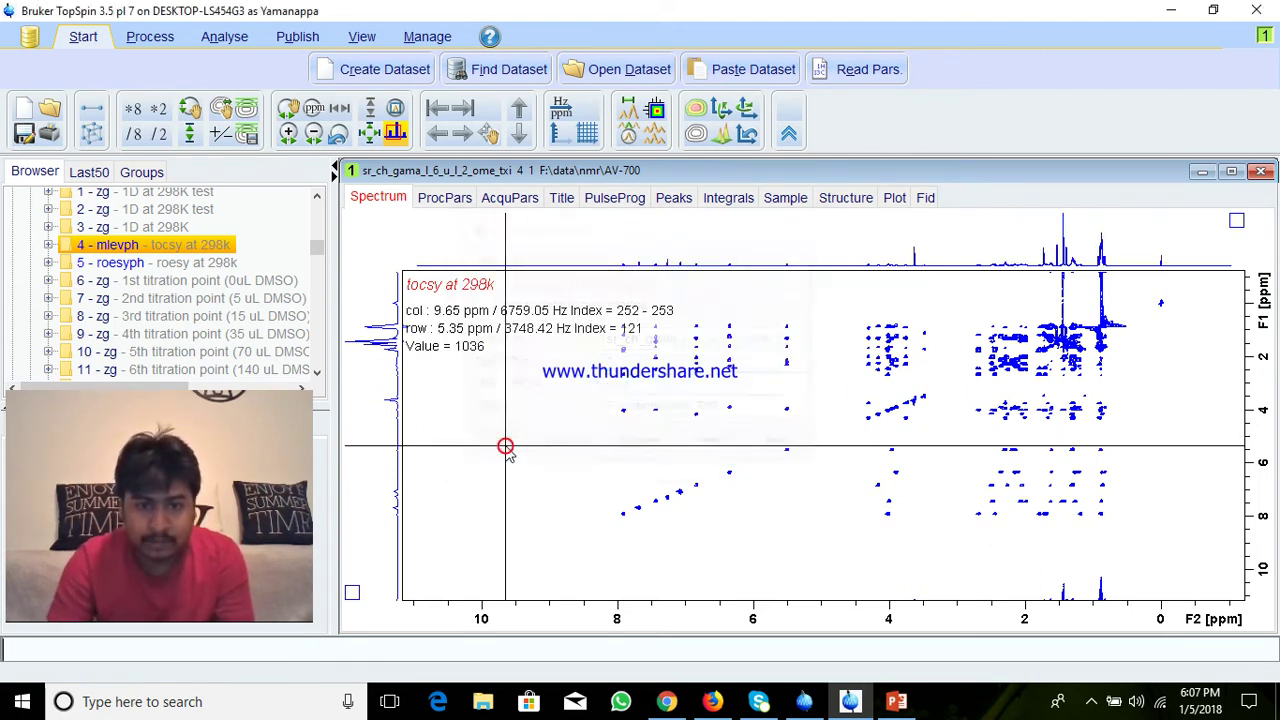
Step: Replace the F1 projection with an external one from the 1D dataset, EXPNO 3
{"action": "right_click", "coordinate": [385, 284]}
{"action": "left_click", "coordinate": [428, 290]}
{"action": "left_click", "coordinate": [614, 361]}
{"action": "type", "text": "3"}
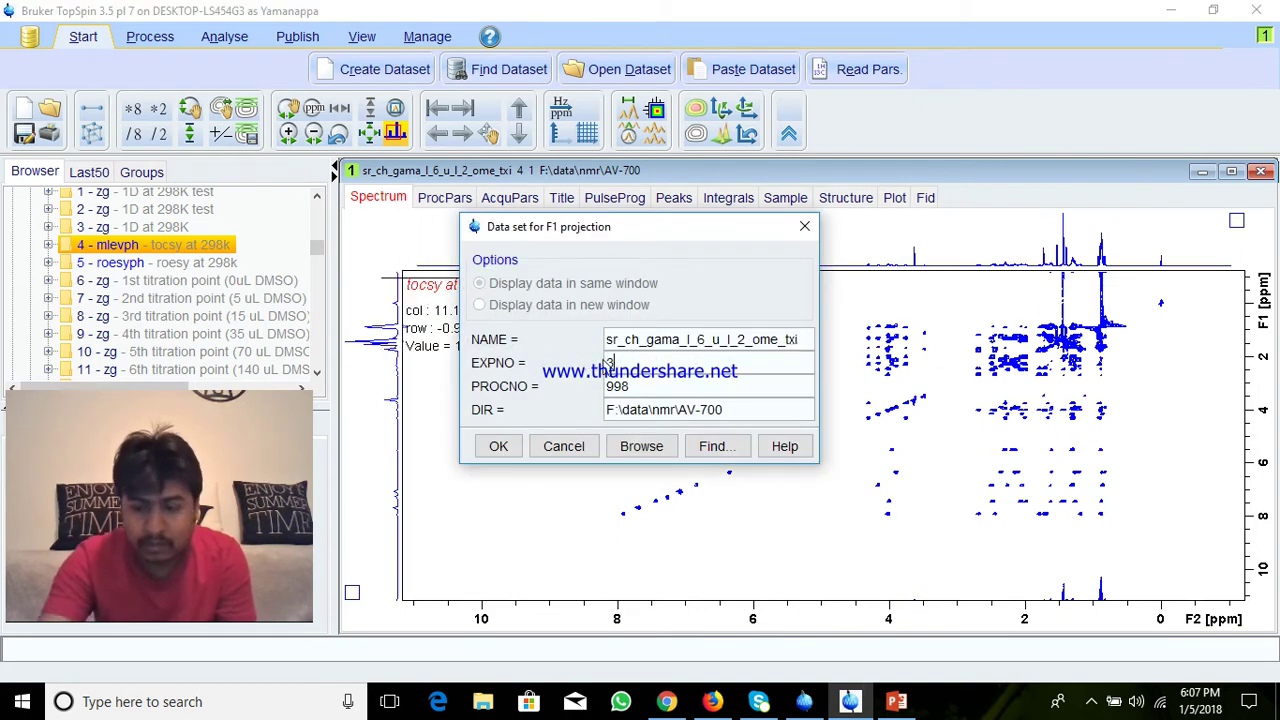
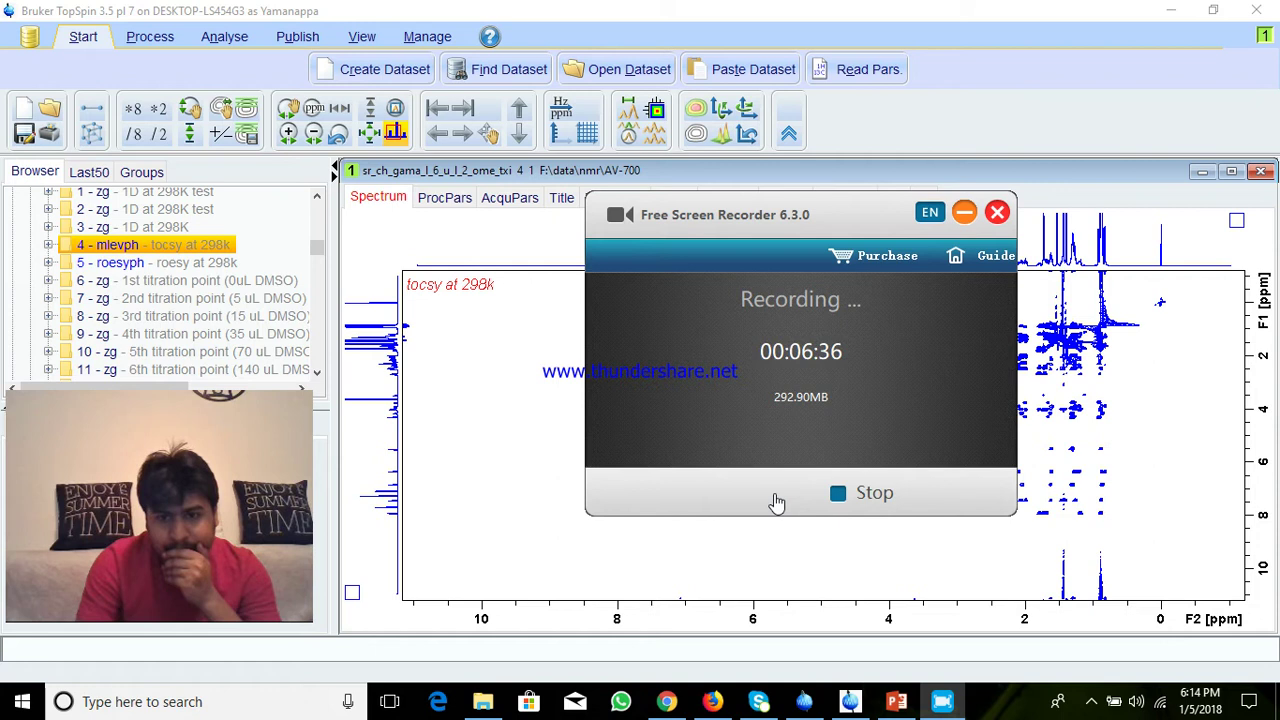
{"action": "left_click", "coordinate": [962, 214]}
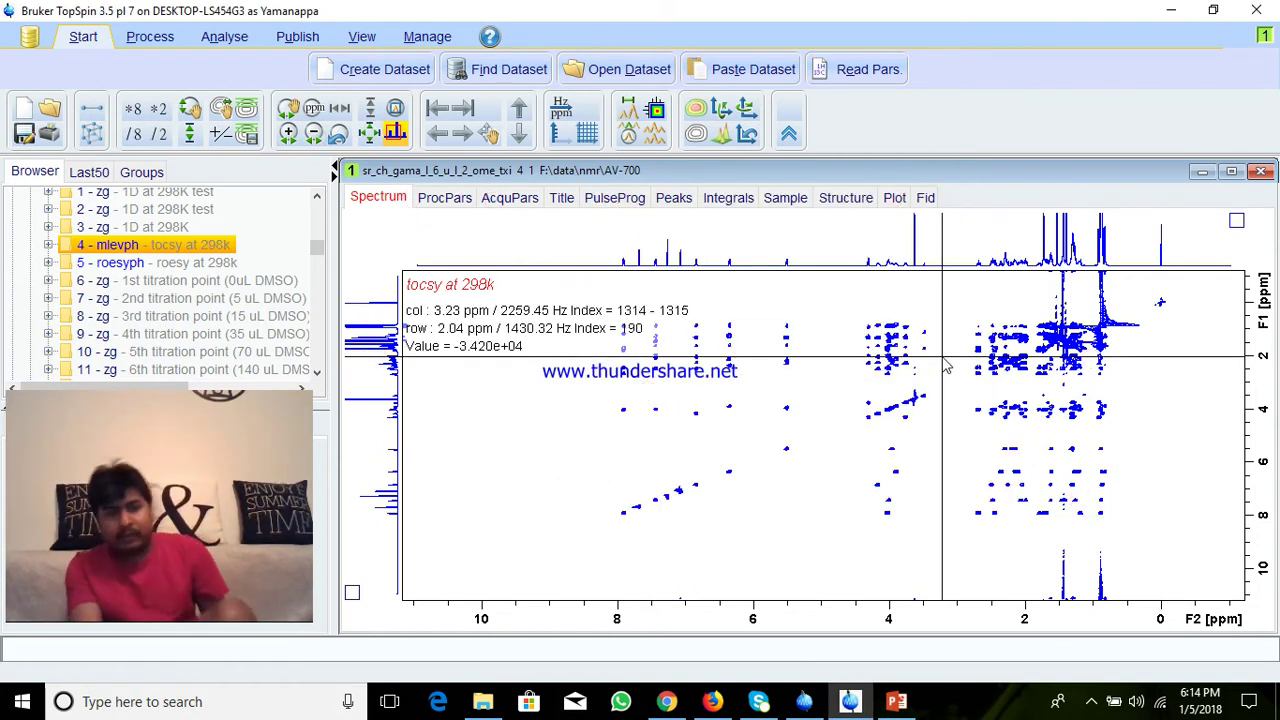
{"action": "right_click", "coordinate": [804, 231]}
{"action": "left_click", "coordinate": [812, 258]}
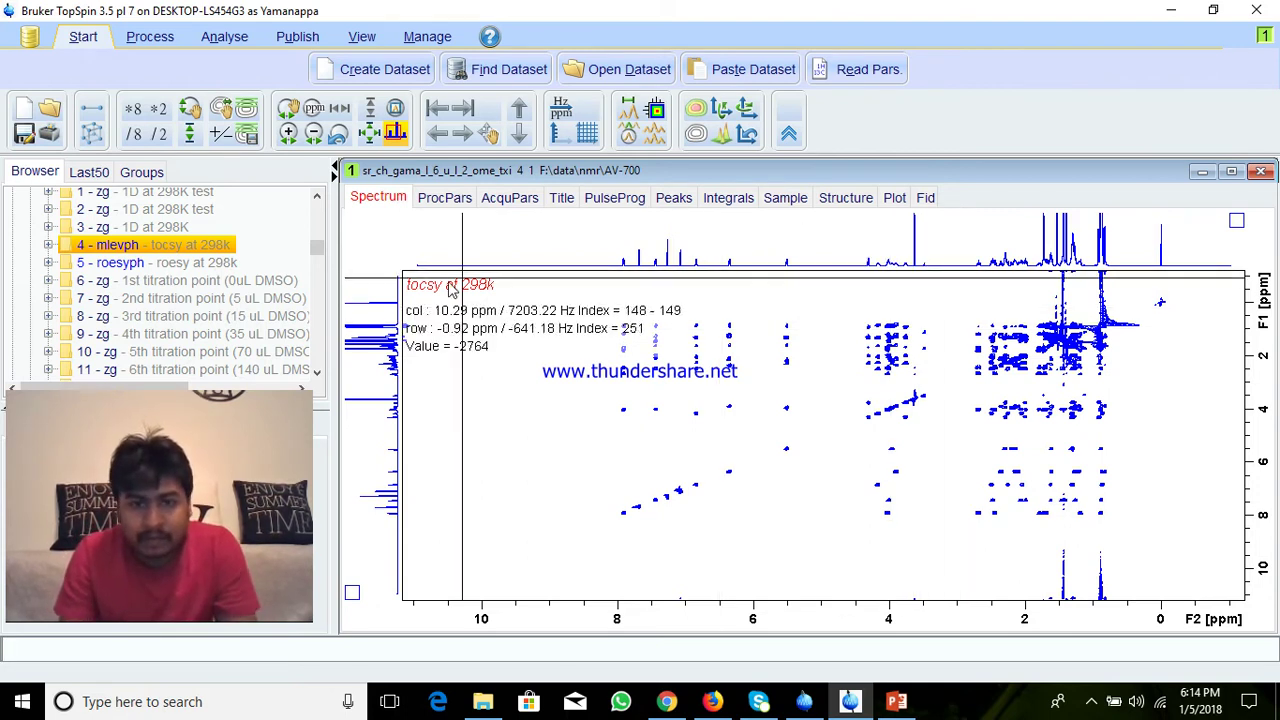
Step: Try to calibrate the F2 and F1 axes on the centre of the reference peak at 0 ppm
{"action": "left_click_drag", "start_coordinate": [1150, 318], "coordinate": [1172, 292]}
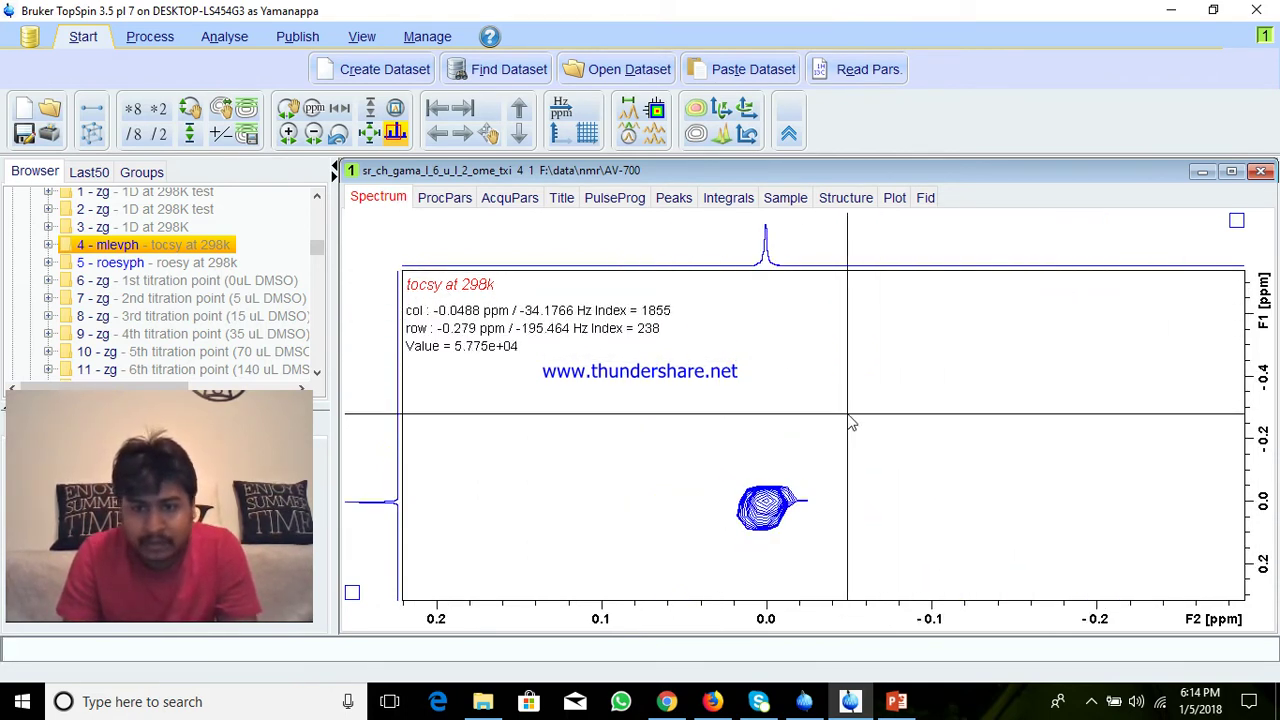
{"action": "left_click_drag", "start_coordinate": [737, 548], "coordinate": [812, 458]}
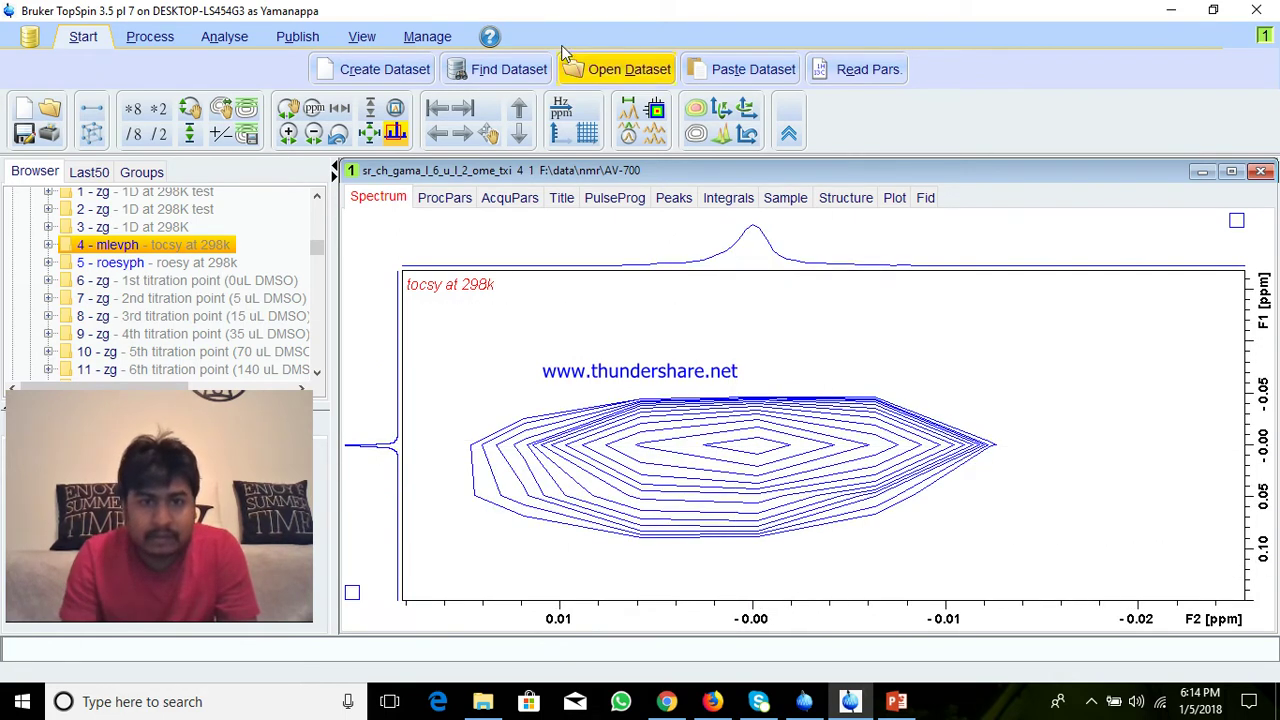
{"action": "left_click", "coordinate": [150, 36]}
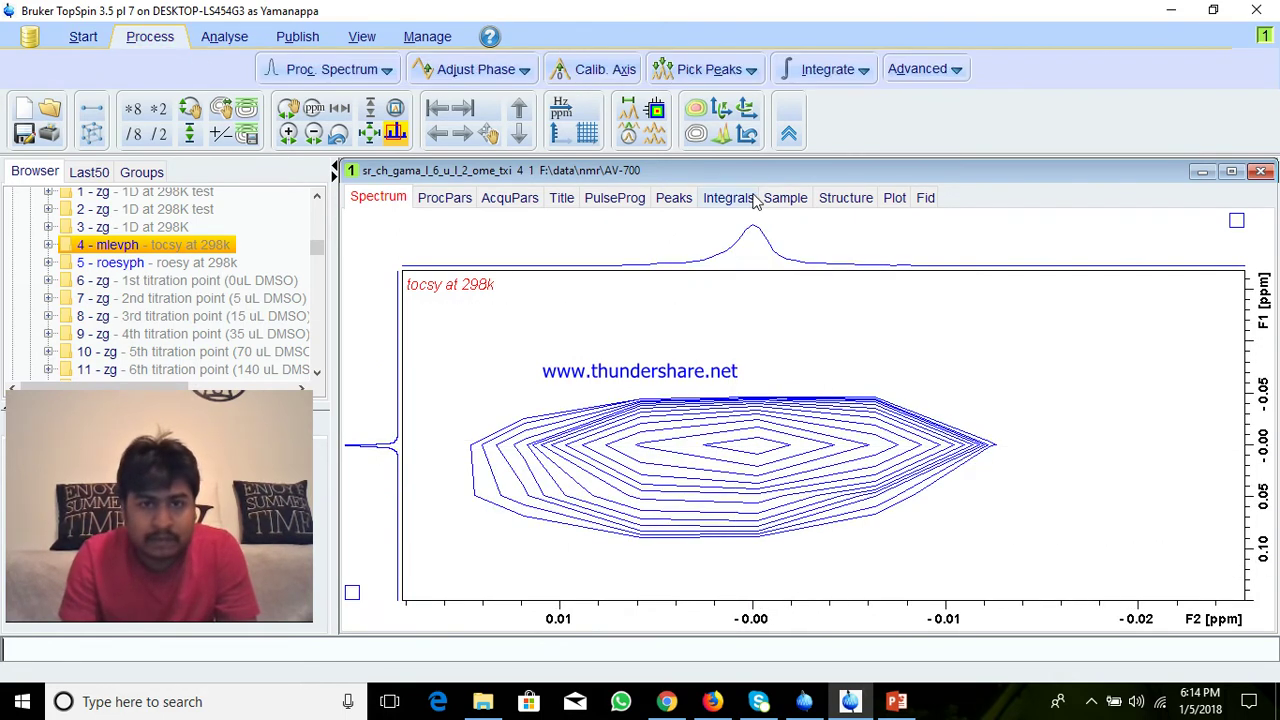
{"action": "left_click", "coordinate": [601, 68]}
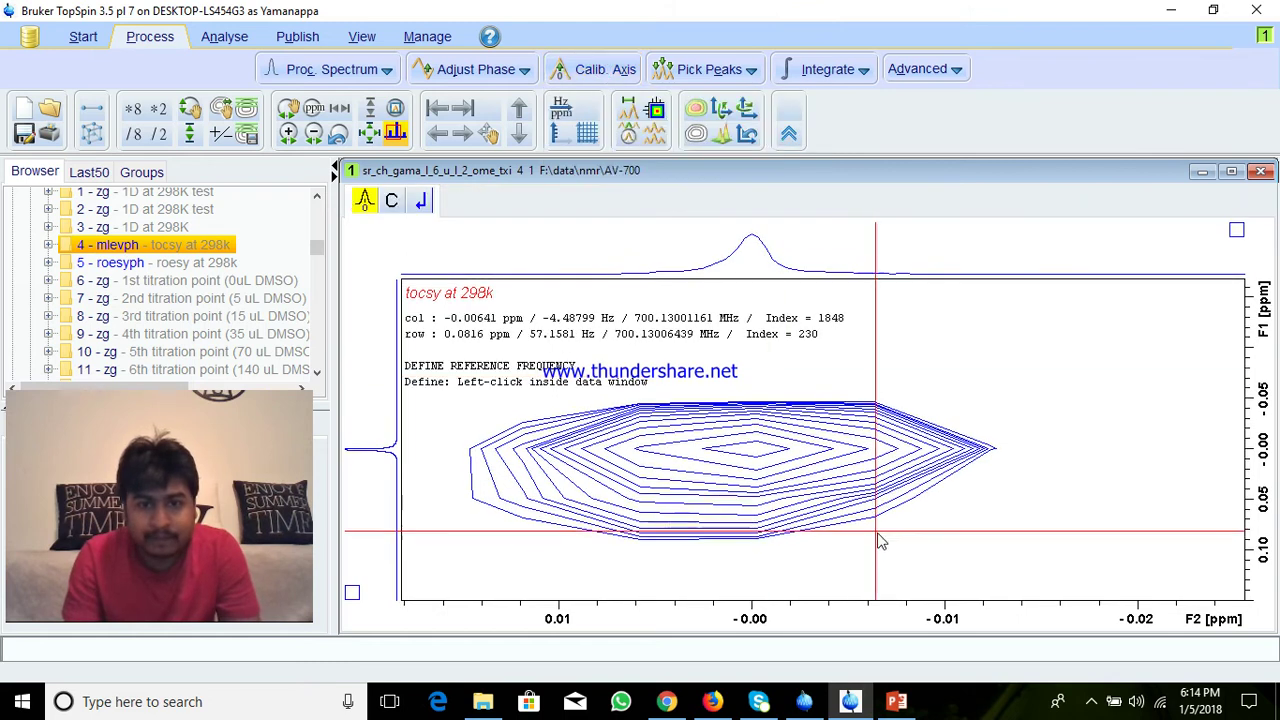
{"action": "left_click", "coordinate": [757, 458]}
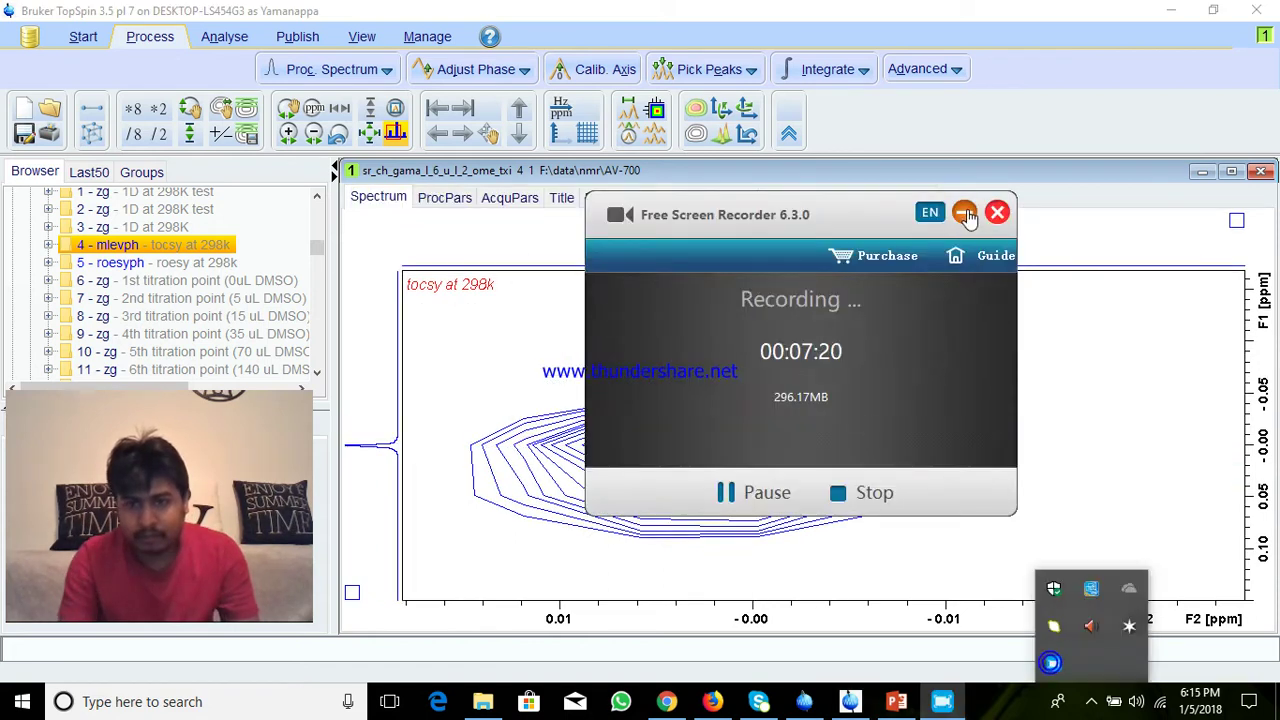
{"action": "left_click", "coordinate": [964, 214]}
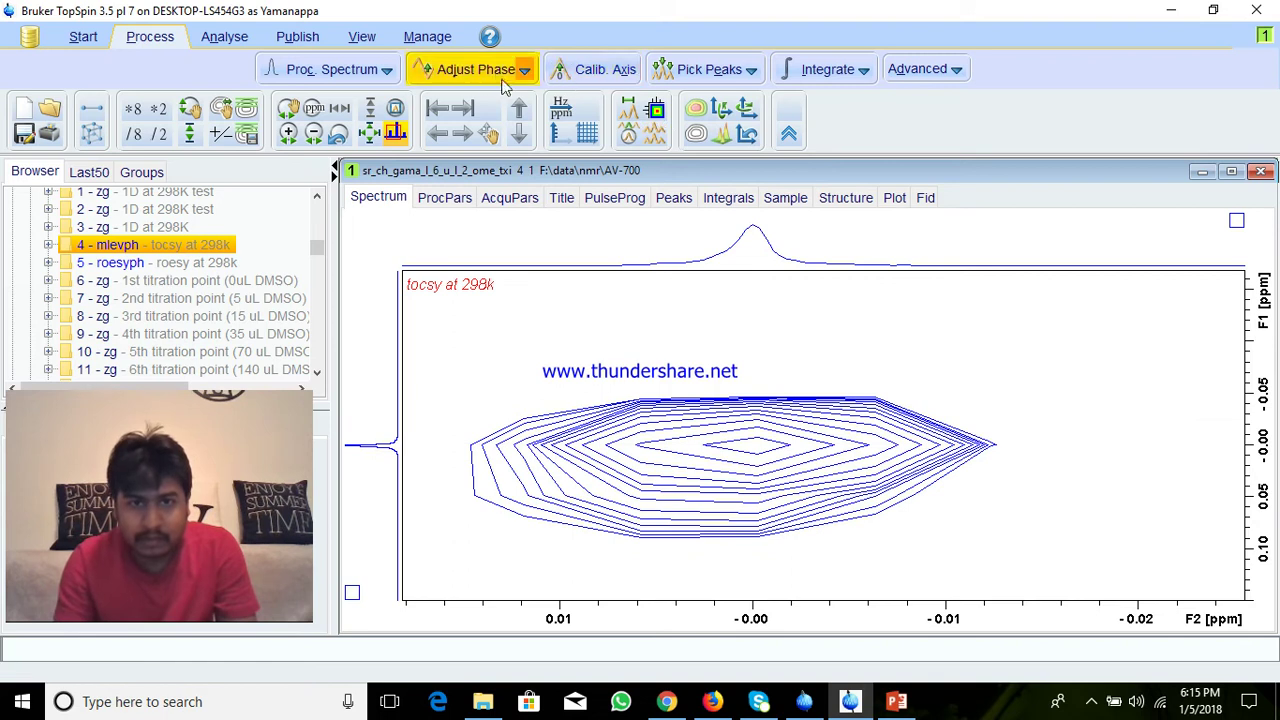
{"action": "left_click", "coordinate": [592, 69]}
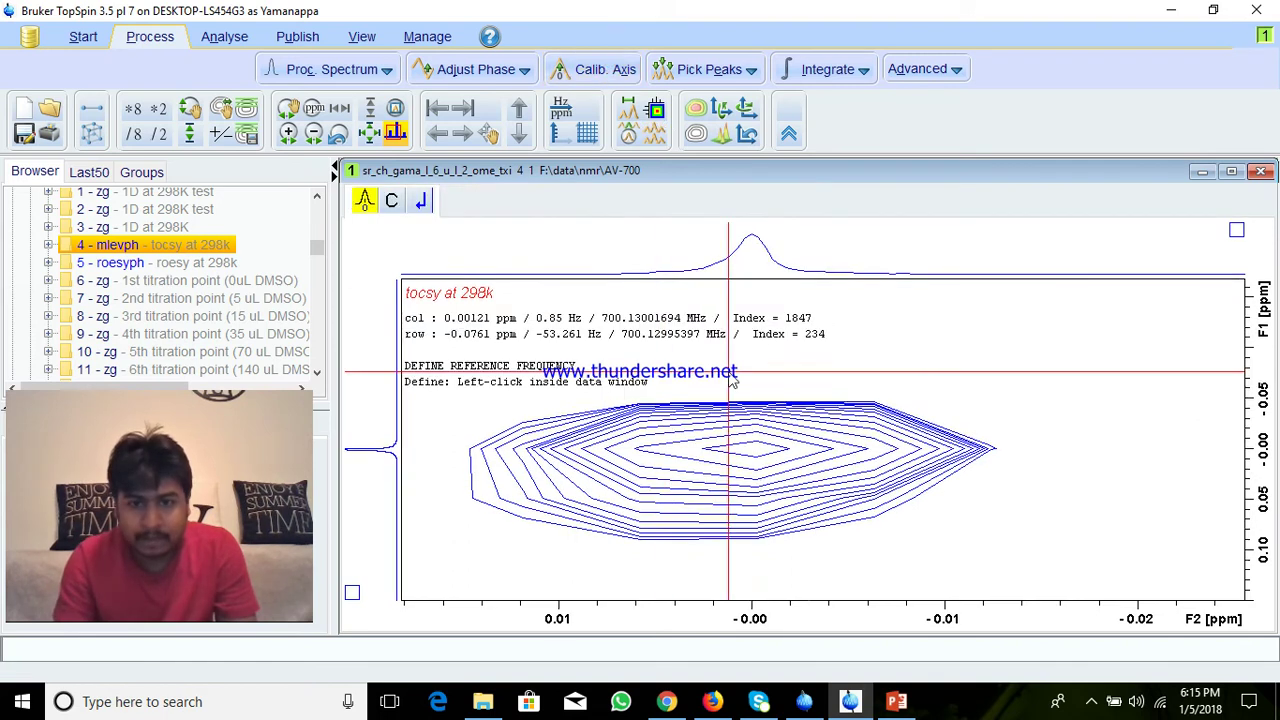
{"action": "left_click", "coordinate": [752, 448]}
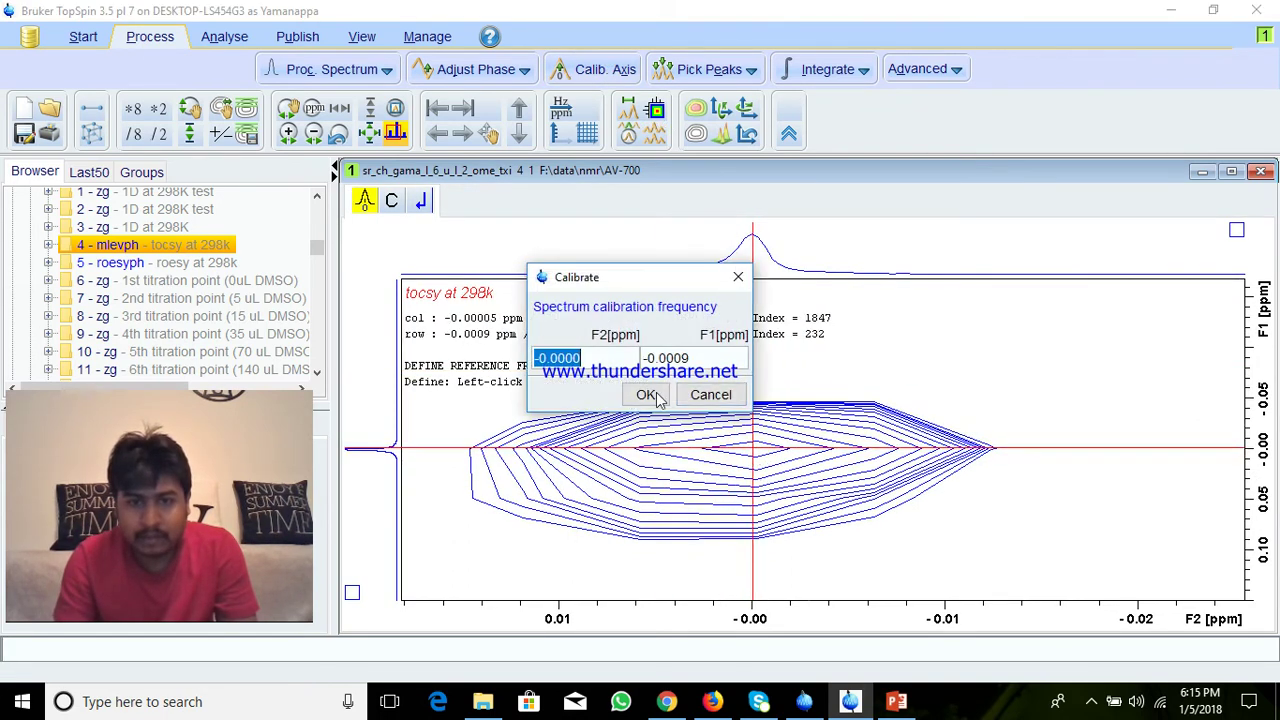
{"action": "left_click", "coordinate": [710, 395]}
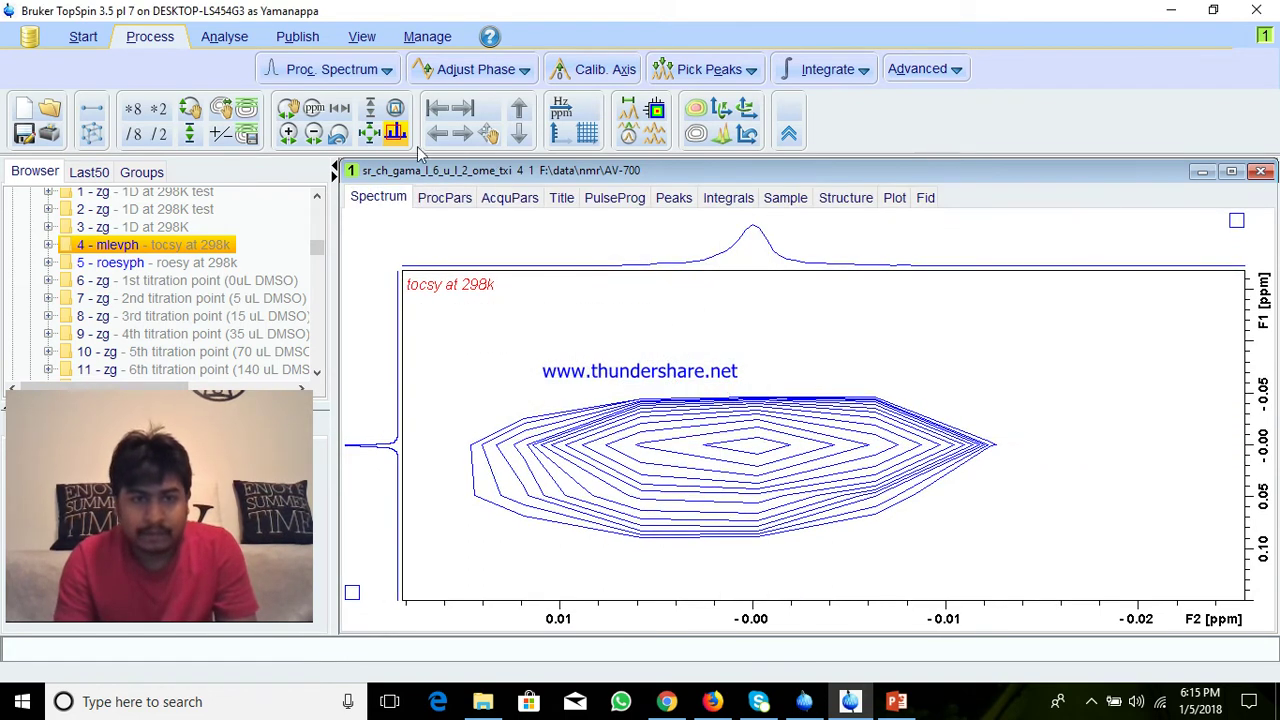
Step: Switch the F2 and F1 projections of the full spectrum to internal to compare them with the external 1D spectrum
{"action": "left_click", "coordinate": [372, 136]}
{"action": "scroll", "coordinate": [727, 410], "scroll_direction": "up", "scroll_amount": 3}
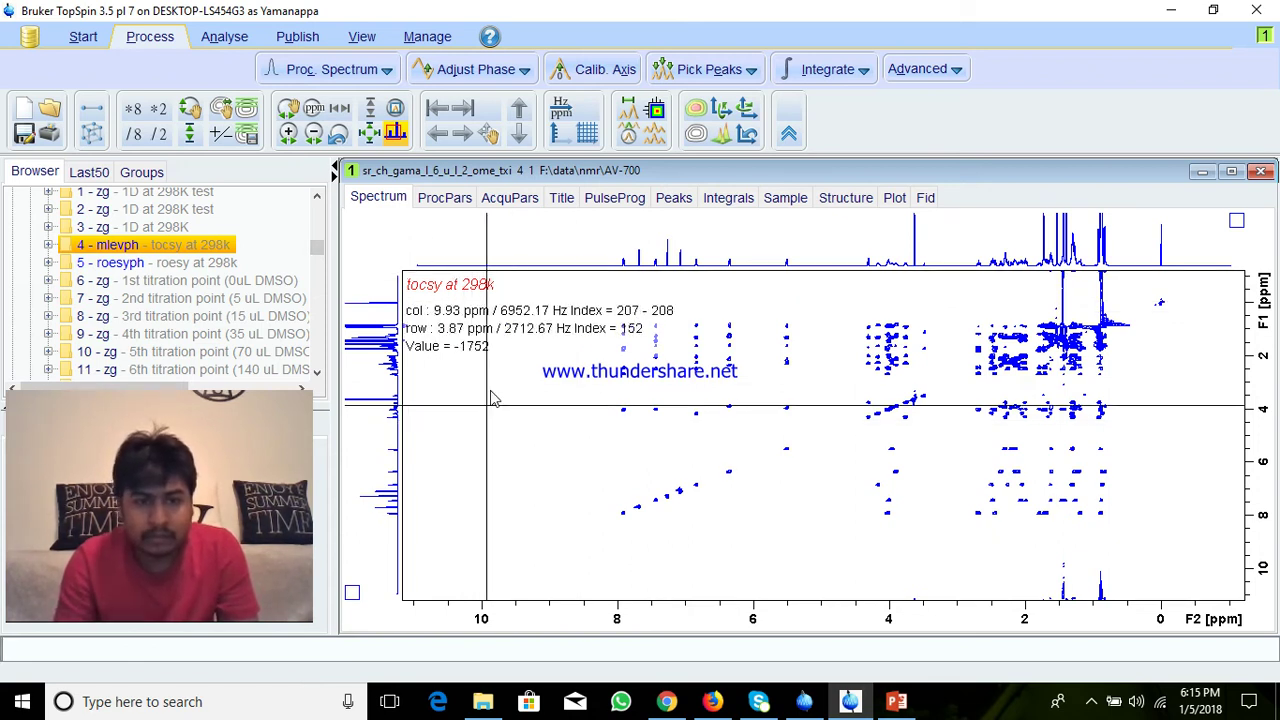
{"action": "right_click", "coordinate": [789, 242]}
{"action": "left_click", "coordinate": [800, 251]}
{"action": "right_click", "coordinate": [356, 338]}
{"action": "left_click", "coordinate": [405, 368]}
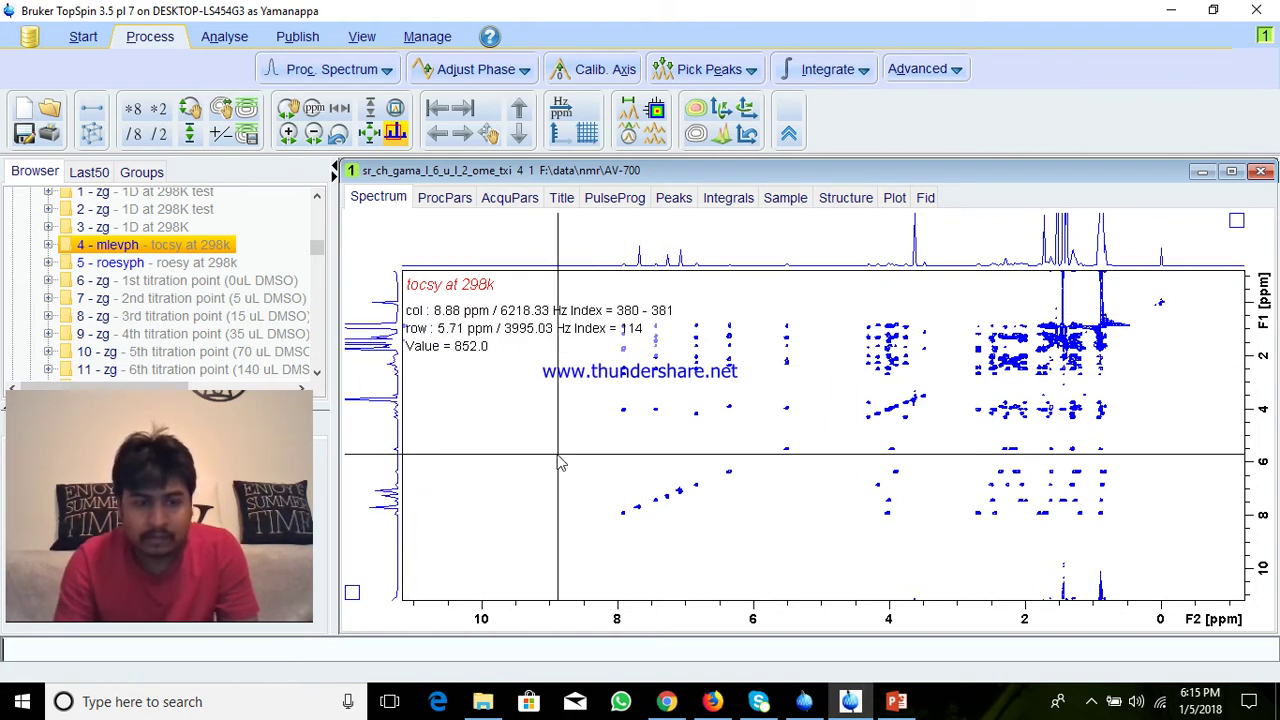
{"action": "left_click", "coordinate": [1091, 702]}
{"action": "left_click", "coordinate": [1054, 663]}
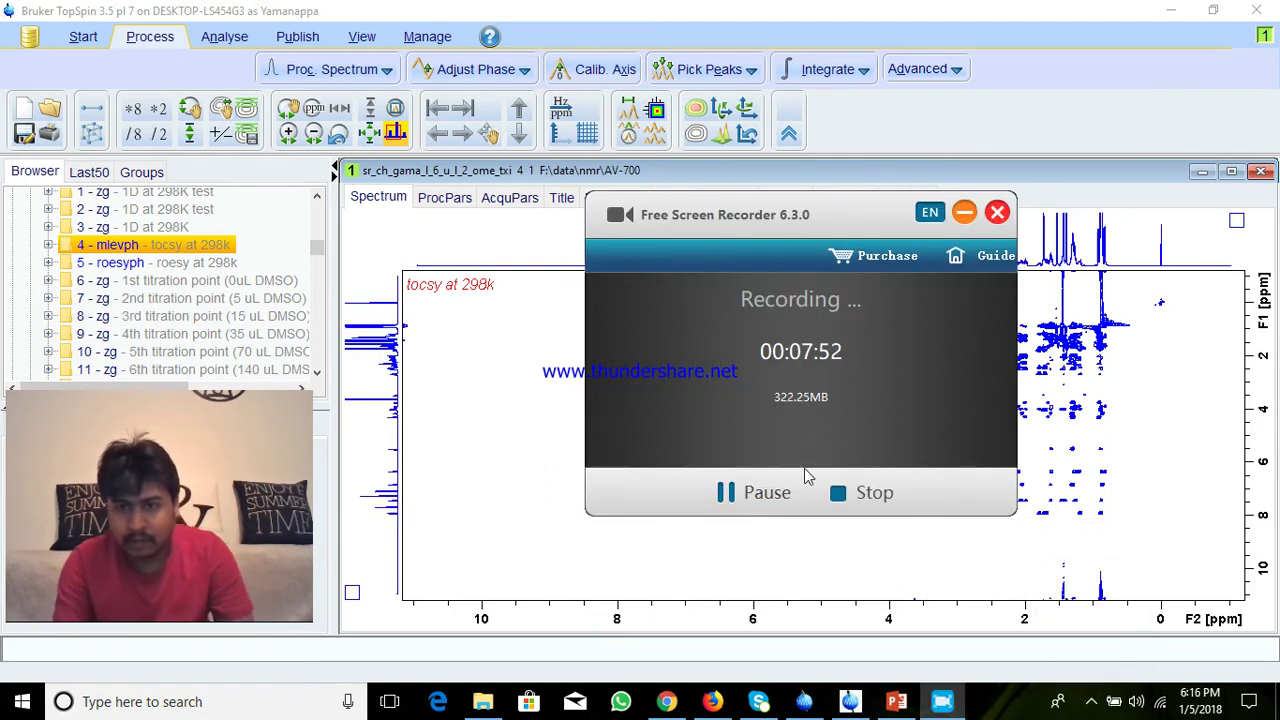
{"action": "left_click", "coordinate": [964, 213]}
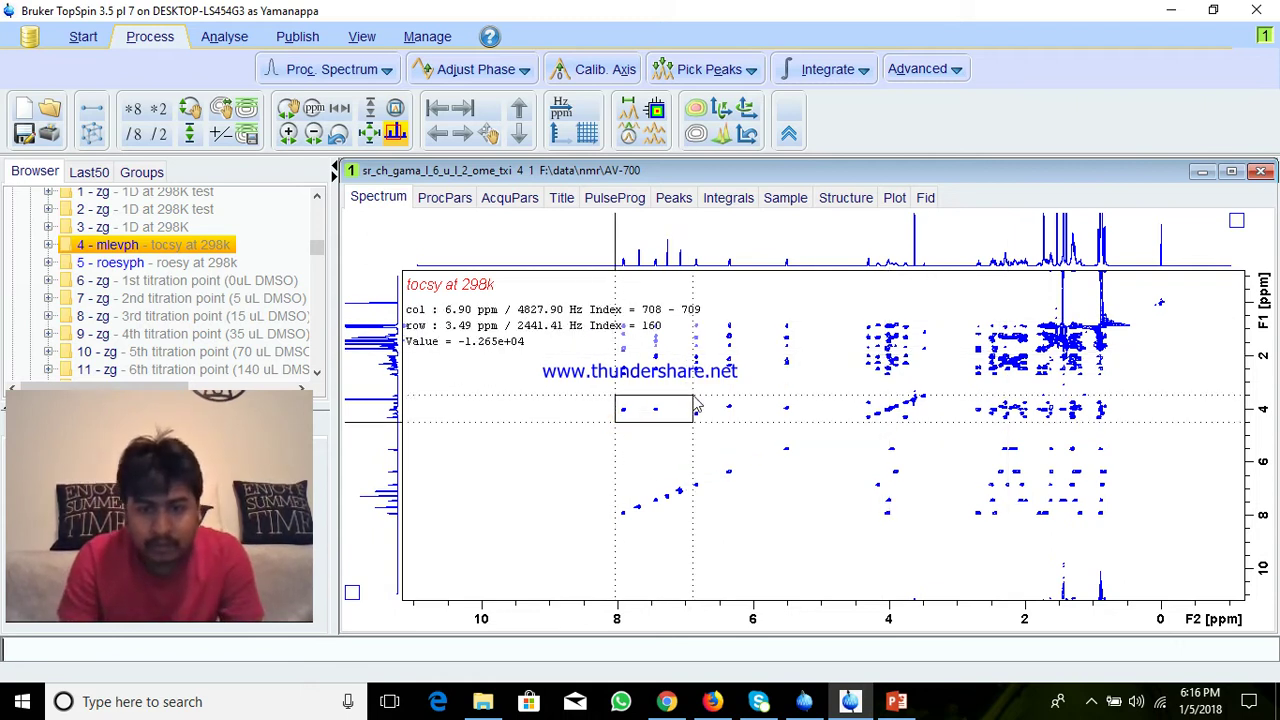
Step: Increase the number of contour levels with nlev and recalculate them with levcalc, checking the cross peak near 7.91/4.02 ppm
{"action": "left_click_drag", "start_coordinate": [712, 400], "coordinate": [713, 396]}
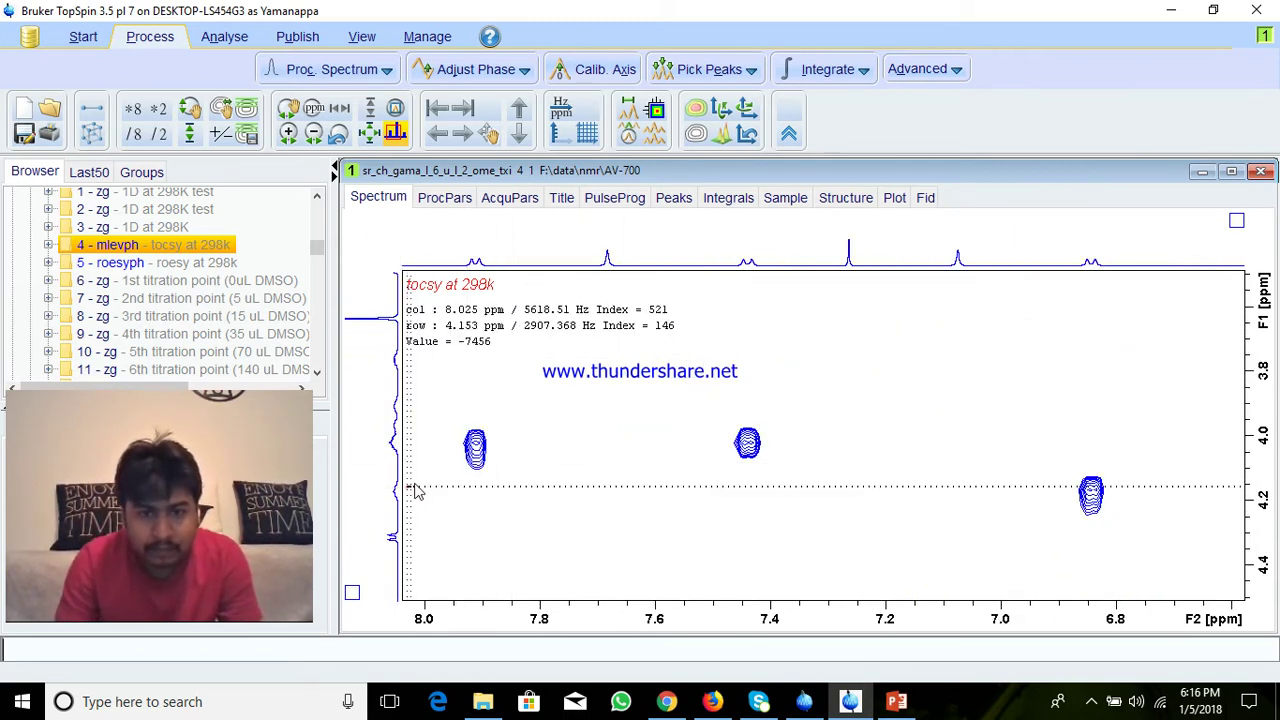
{"action": "left_click_drag", "start_coordinate": [398, 500], "coordinate": [540, 408]}
{"action": "scroll", "coordinate": [791, 499], "scroll_direction": "up", "scroll_amount": 3}
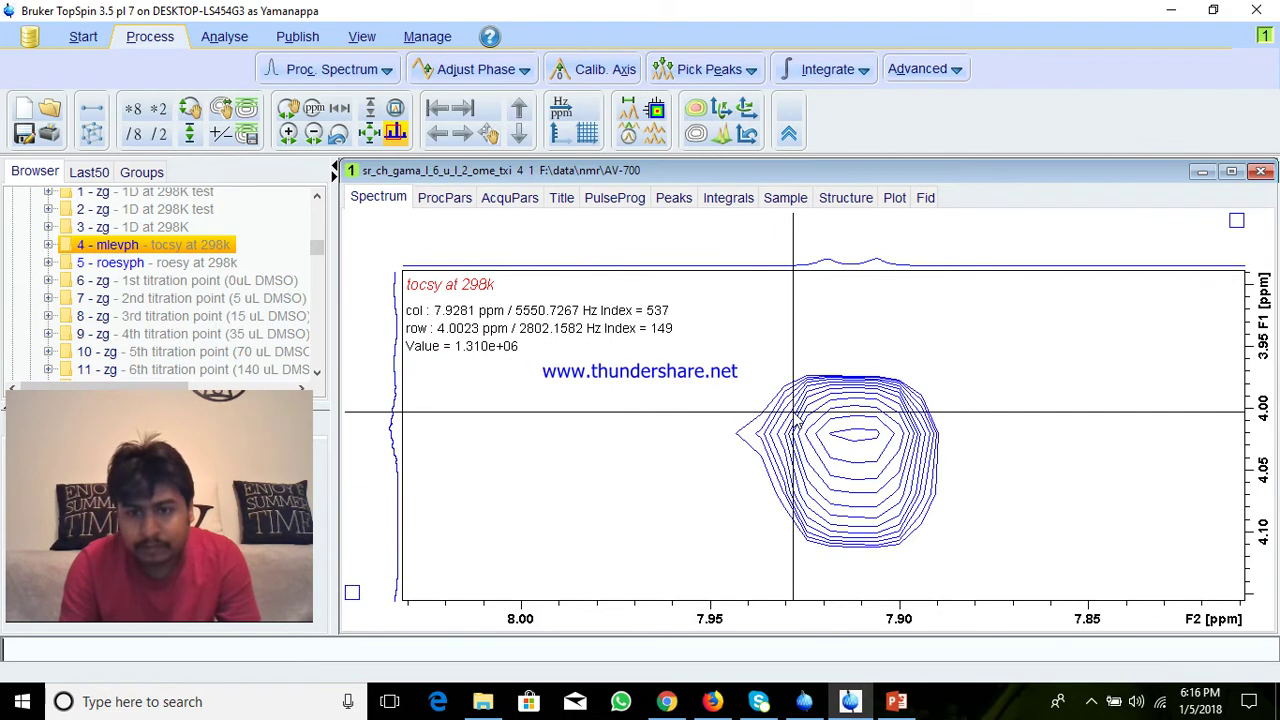
{"action": "left_click", "coordinate": [700, 645]}
{"action": "type", "text": "nlev"}
{"action": "key", "text": "Return"}
{"action": "key", "text": "Return"}
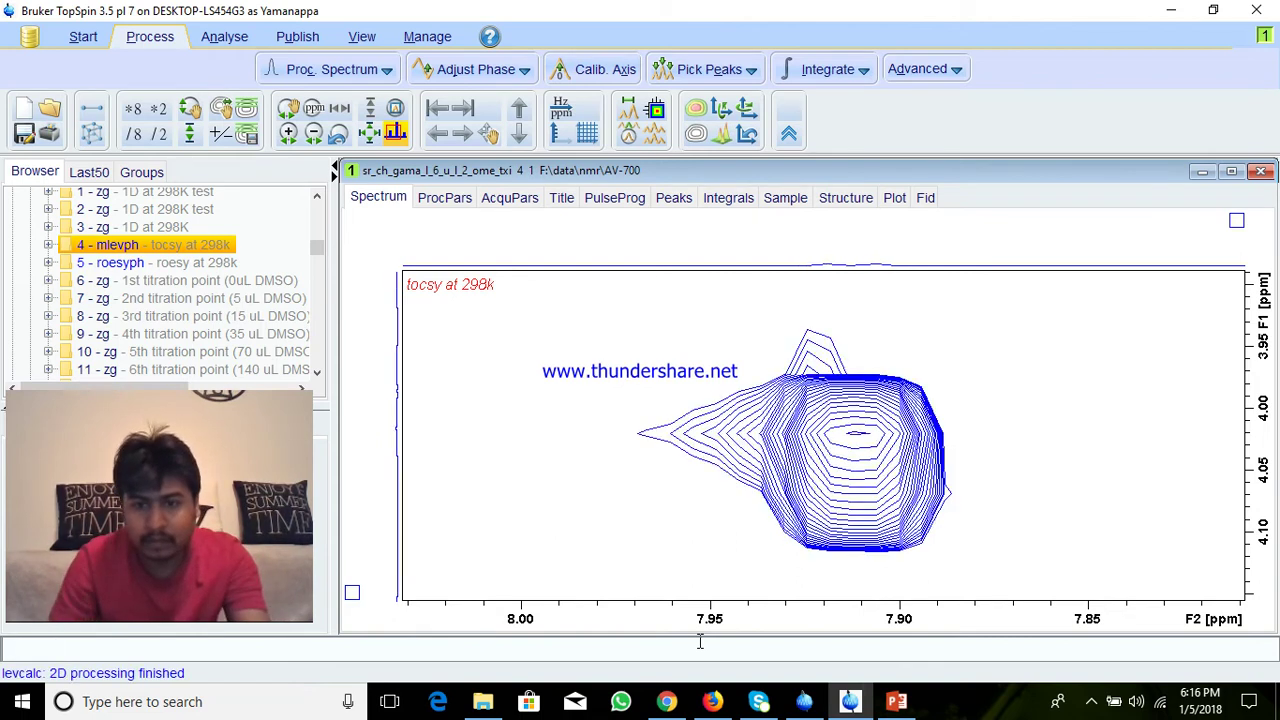
{"action": "scroll", "coordinate": [749, 349], "scroll_direction": "down", "scroll_amount": 2}
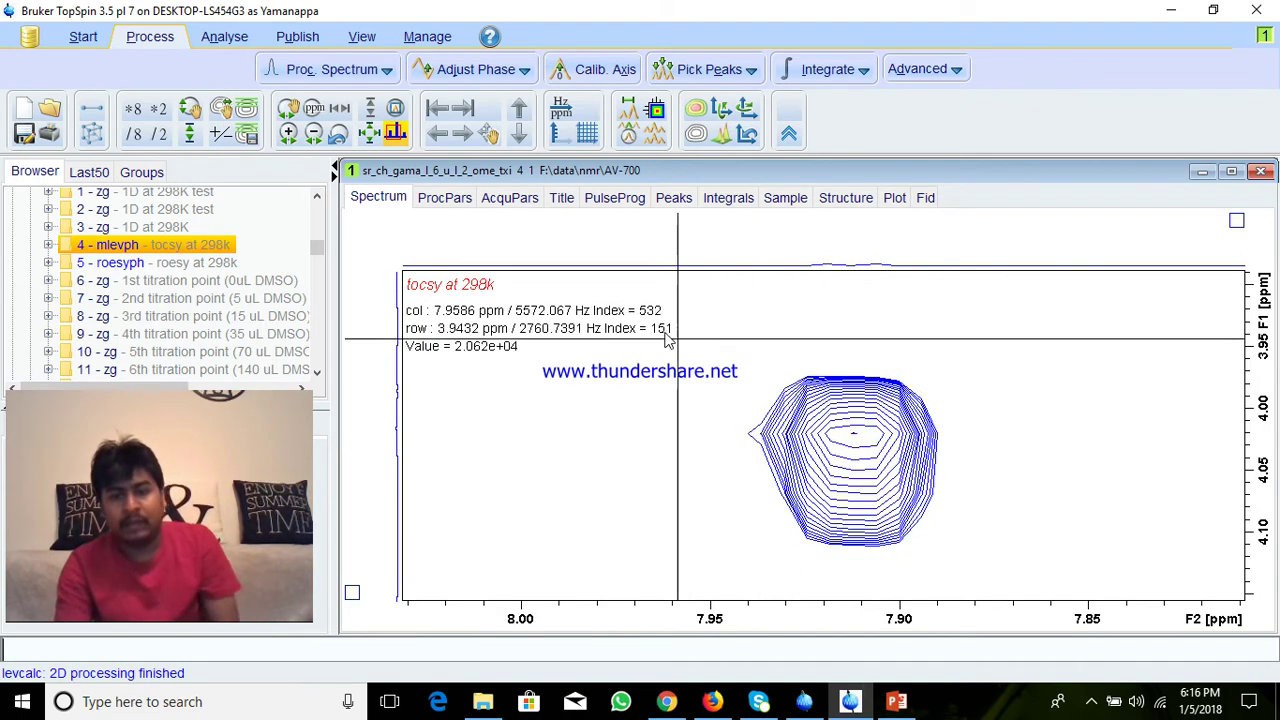
Step: Examine the denser contours of the cross peaks near 7.9 and 7.4 ppm in F2 at about 4.0 ppm in F1
{"action": "left_click", "coordinate": [369, 137]}
{"action": "left_click_drag", "start_coordinate": [600, 423], "coordinate": [743, 395]}
{"action": "left_click_drag", "start_coordinate": [500, 520], "coordinate": [760, 415]}
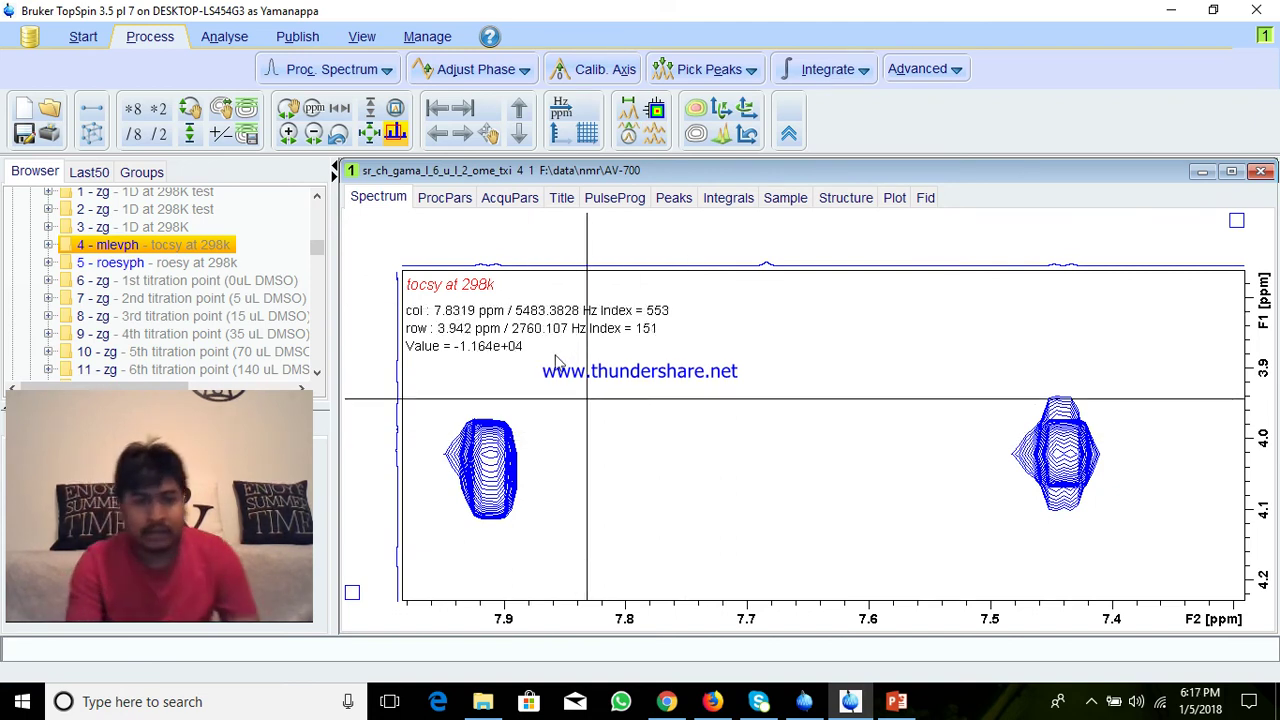
{"action": "left_click", "coordinate": [372, 136]}
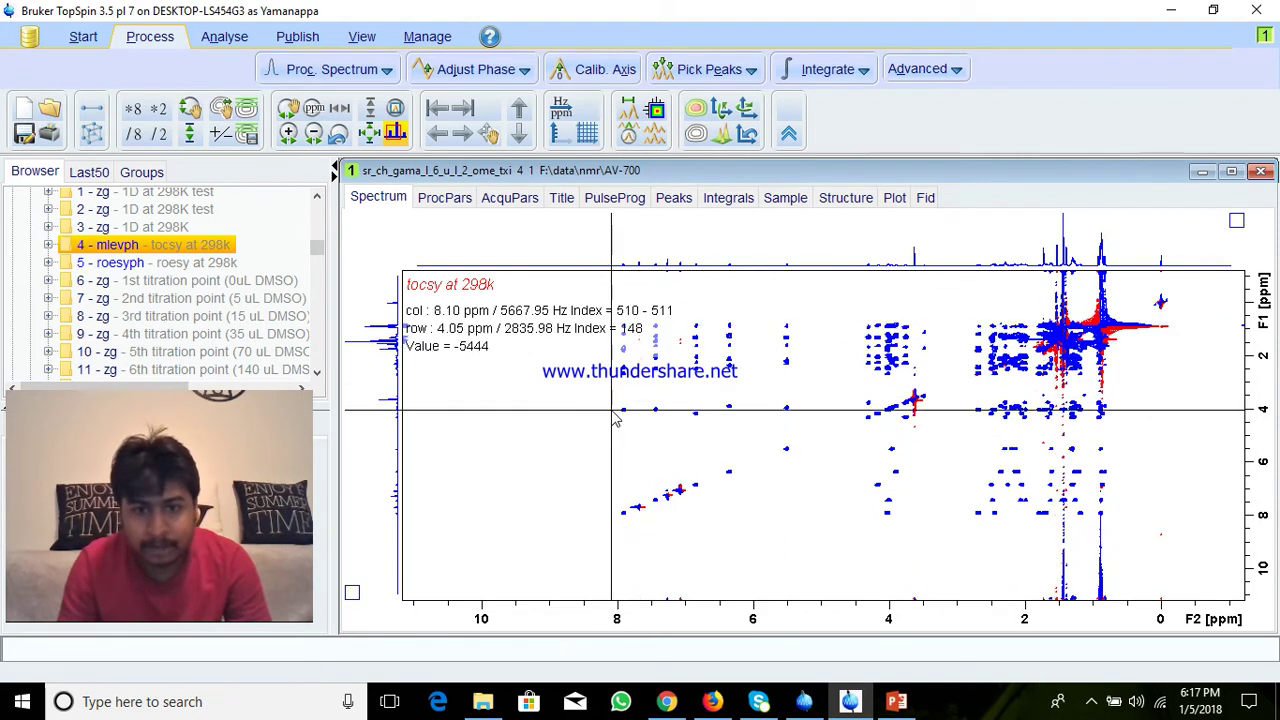
{"action": "left_click_drag", "start_coordinate": [686, 392], "coordinate": [686, 392]}
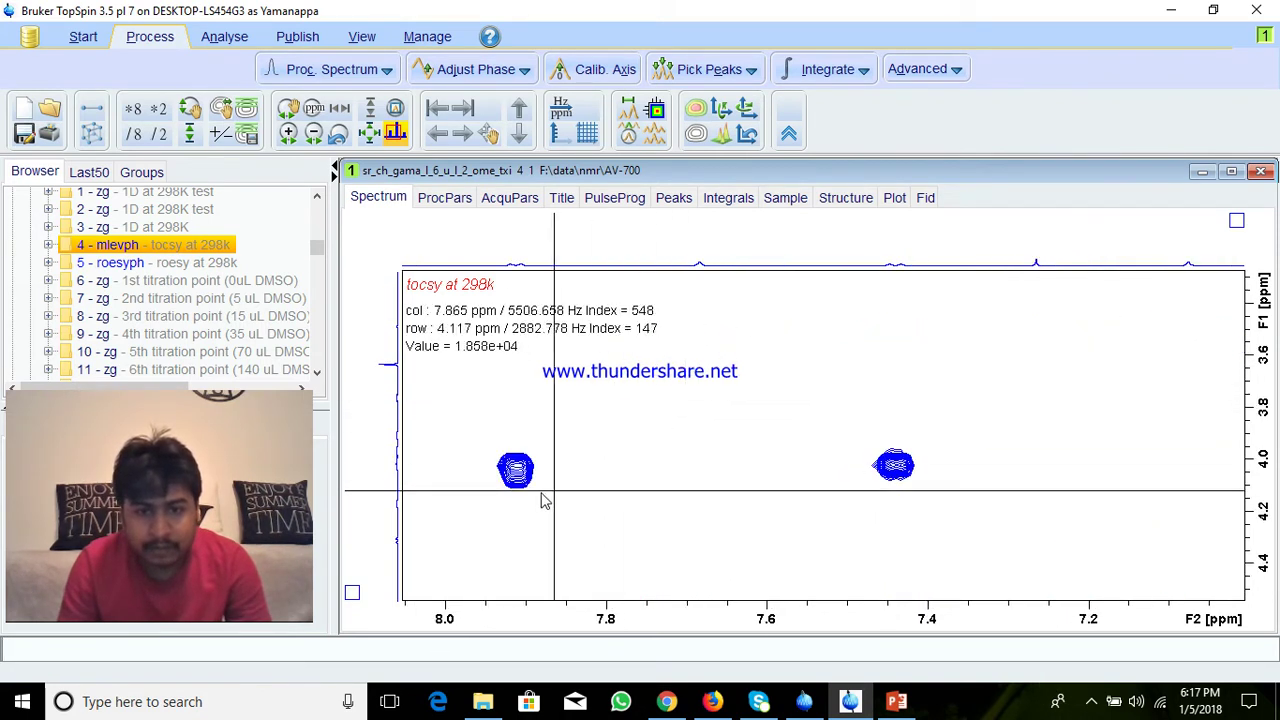
Step: Try defining a peak-picking region around the cross peak near 7.44/4.0 ppm
{"action": "left_click_drag", "start_coordinate": [466, 509], "coordinate": [971, 393]}
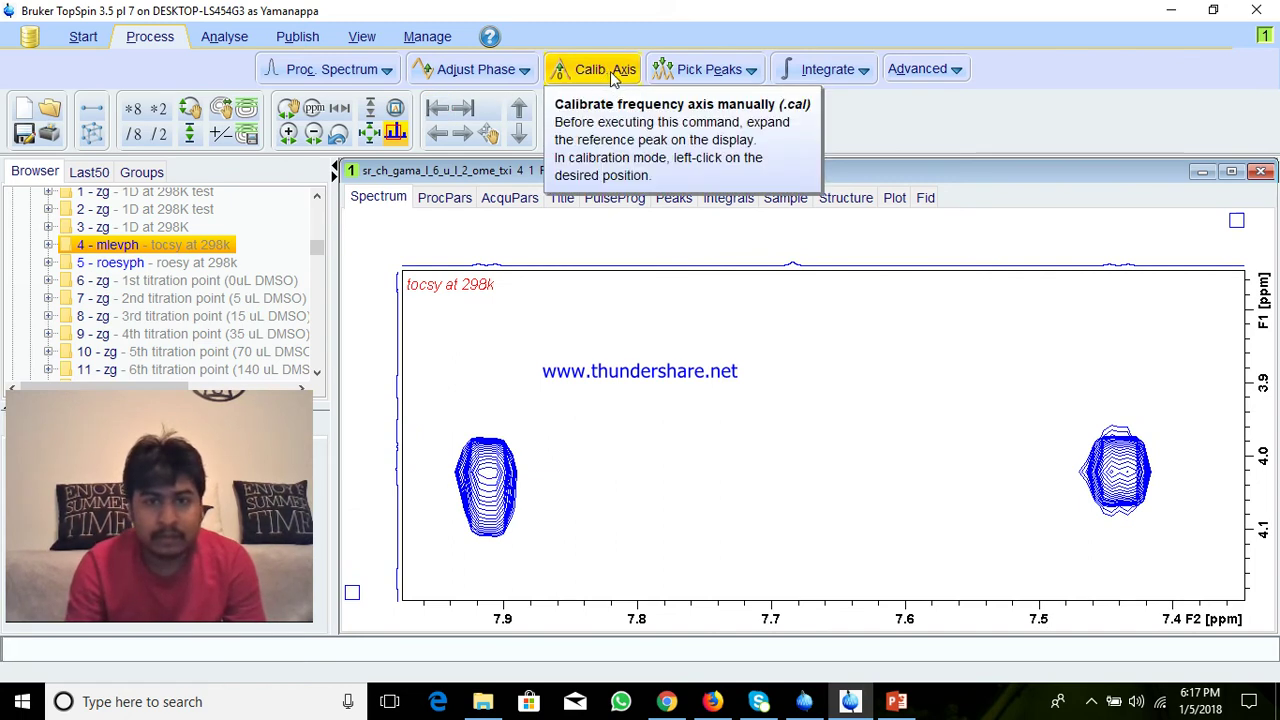
{"action": "left_click", "coordinate": [693, 76]}
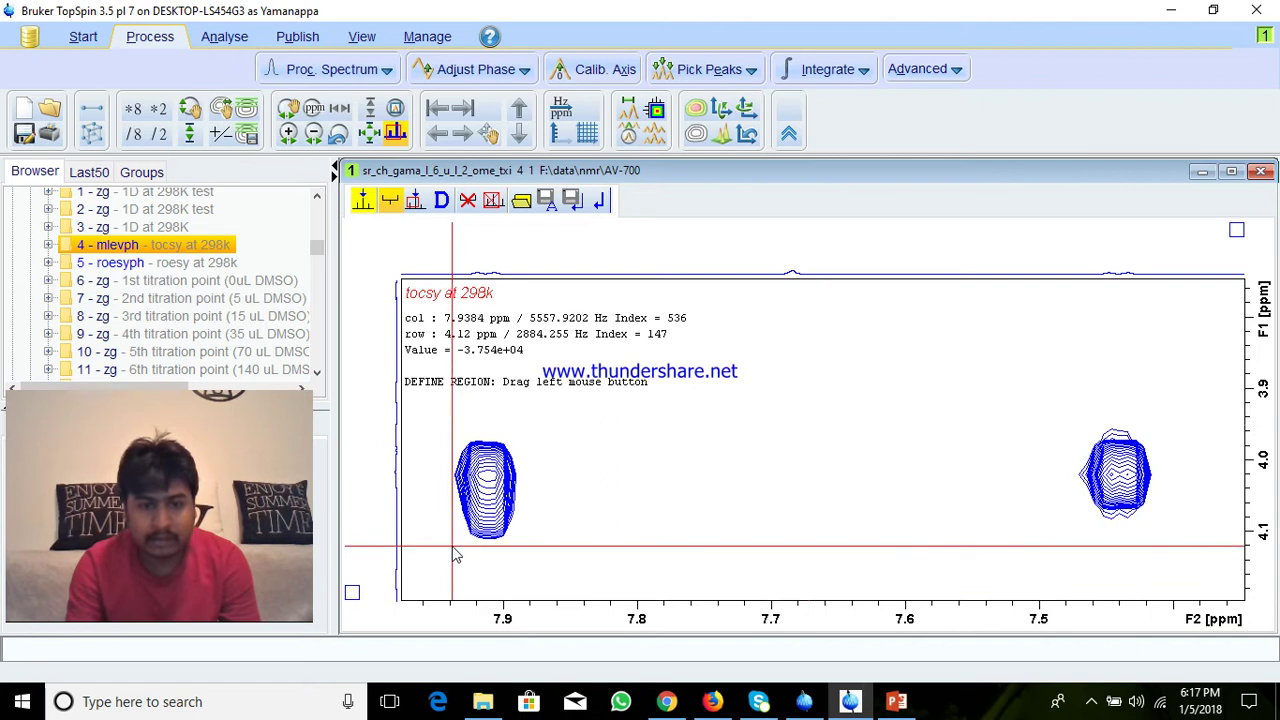
{"action": "left_click_drag", "start_coordinate": [1082, 424], "coordinate": [1156, 526]}
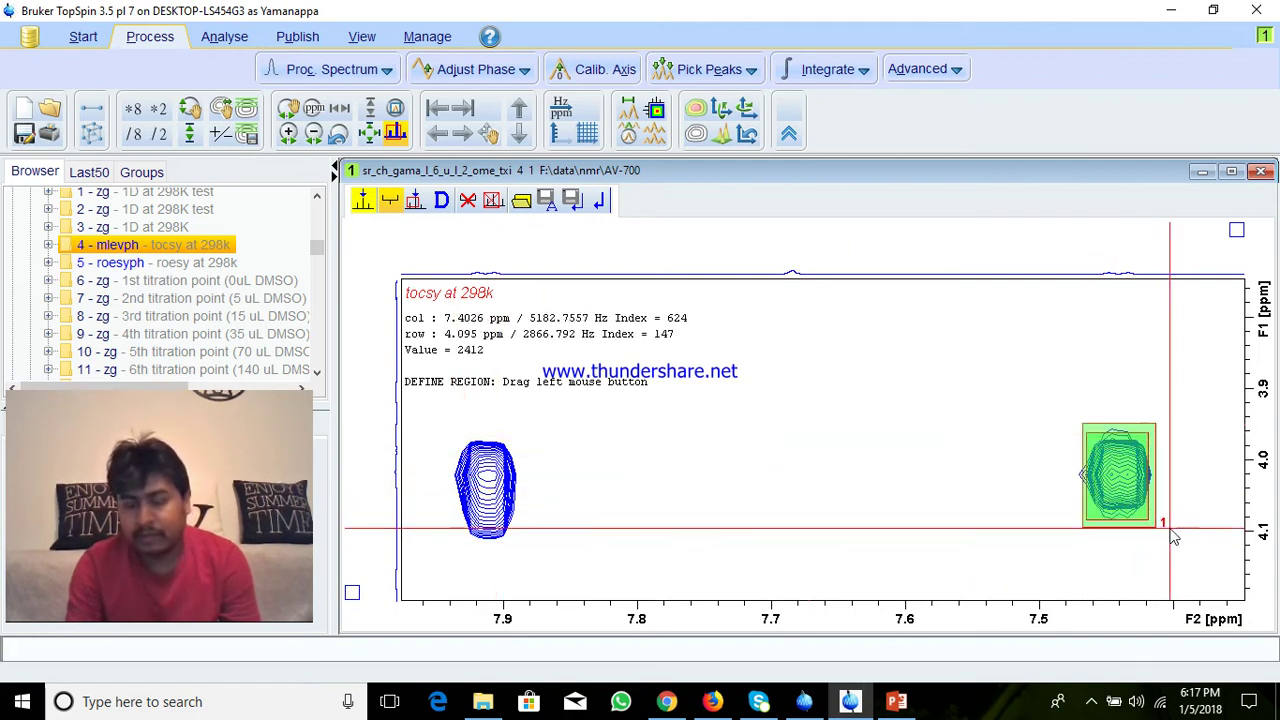
{"action": "left_click", "coordinate": [575, 203]}
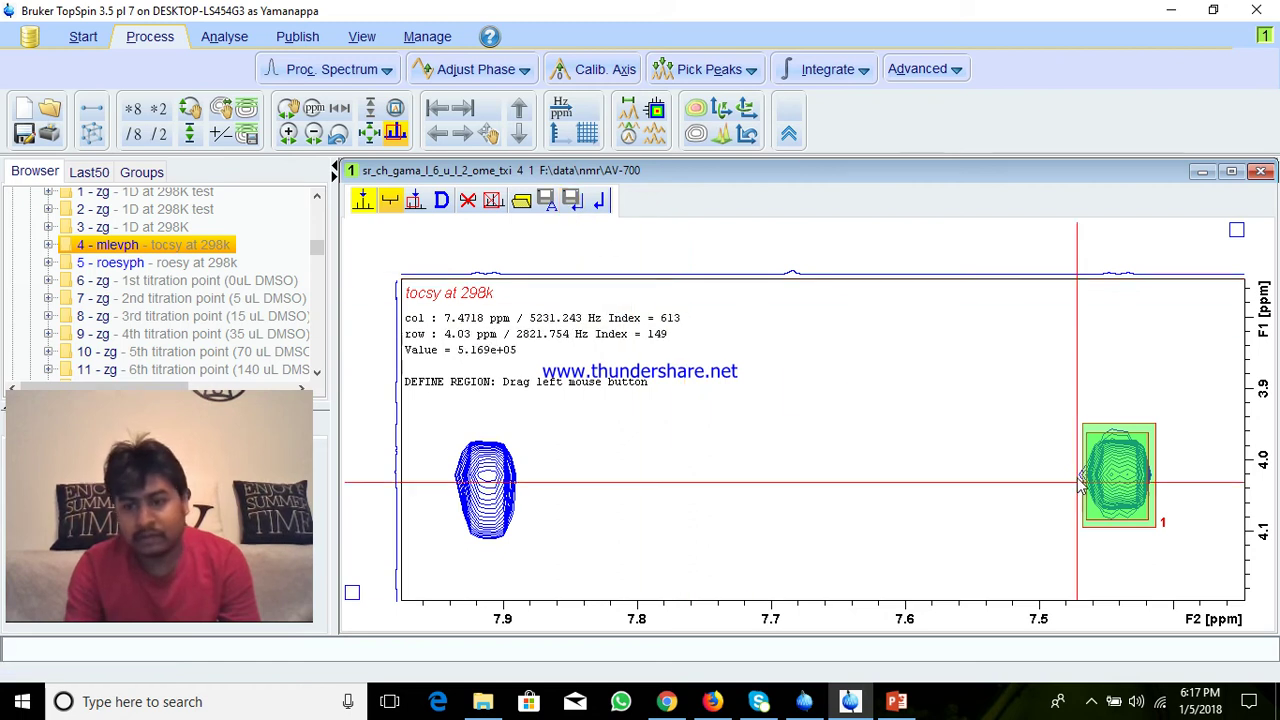
{"action": "left_click", "coordinate": [598, 201]}
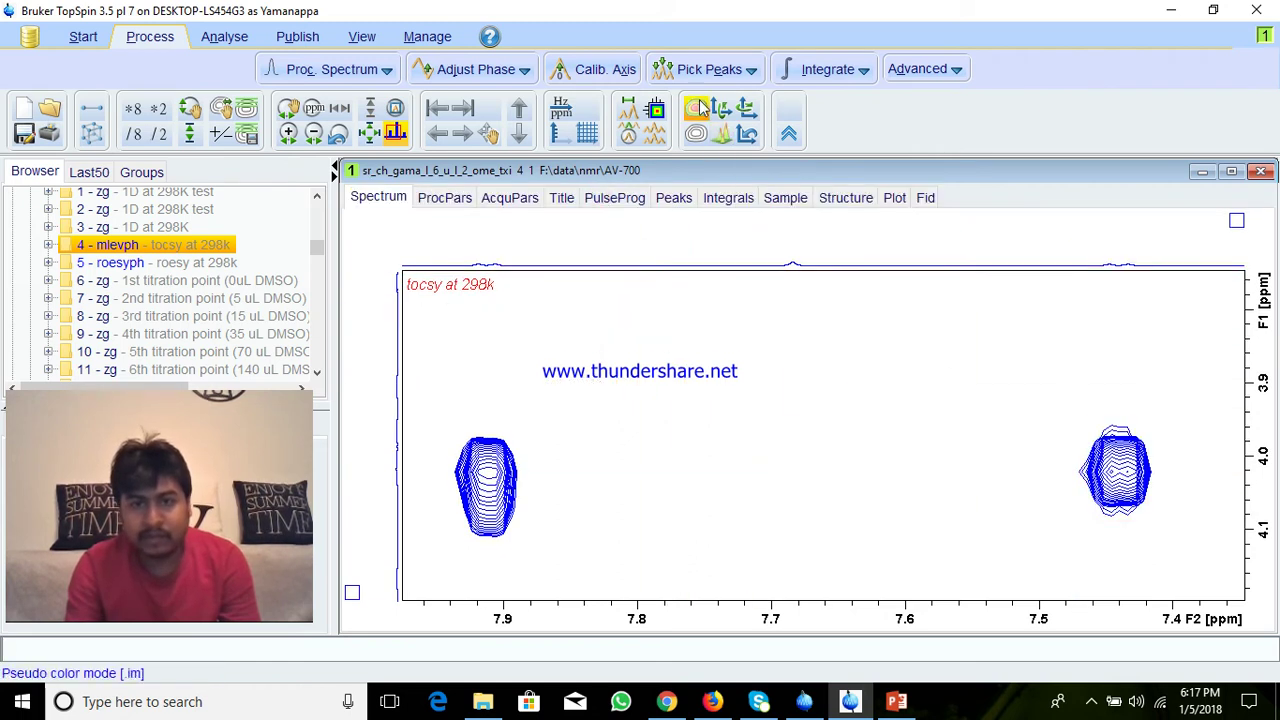
Step: Try defining an integration region around the cross peak near 7.44/4.0 ppm
{"action": "left_click", "coordinate": [820, 68]}
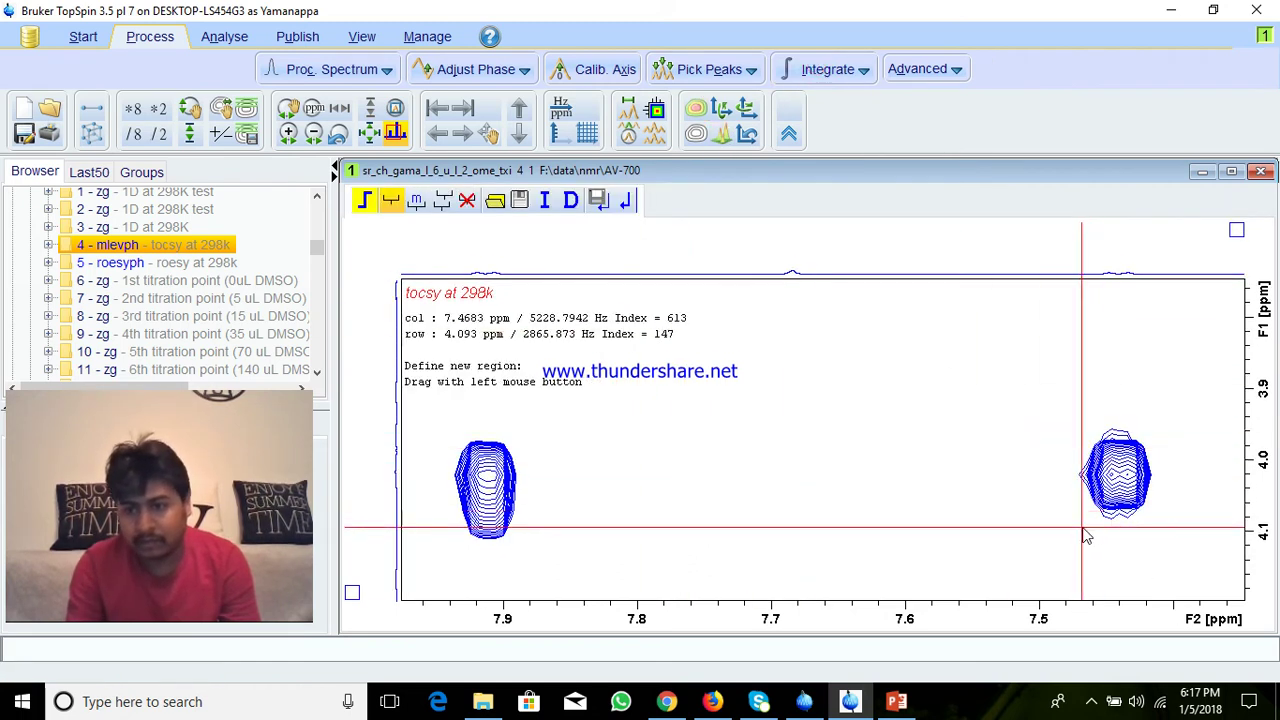
{"action": "left_click_drag", "start_coordinate": [1090, 519], "coordinate": [1154, 441]}
{"action": "left_click", "coordinate": [622, 201]}
{"action": "left_click", "coordinate": [622, 201]}
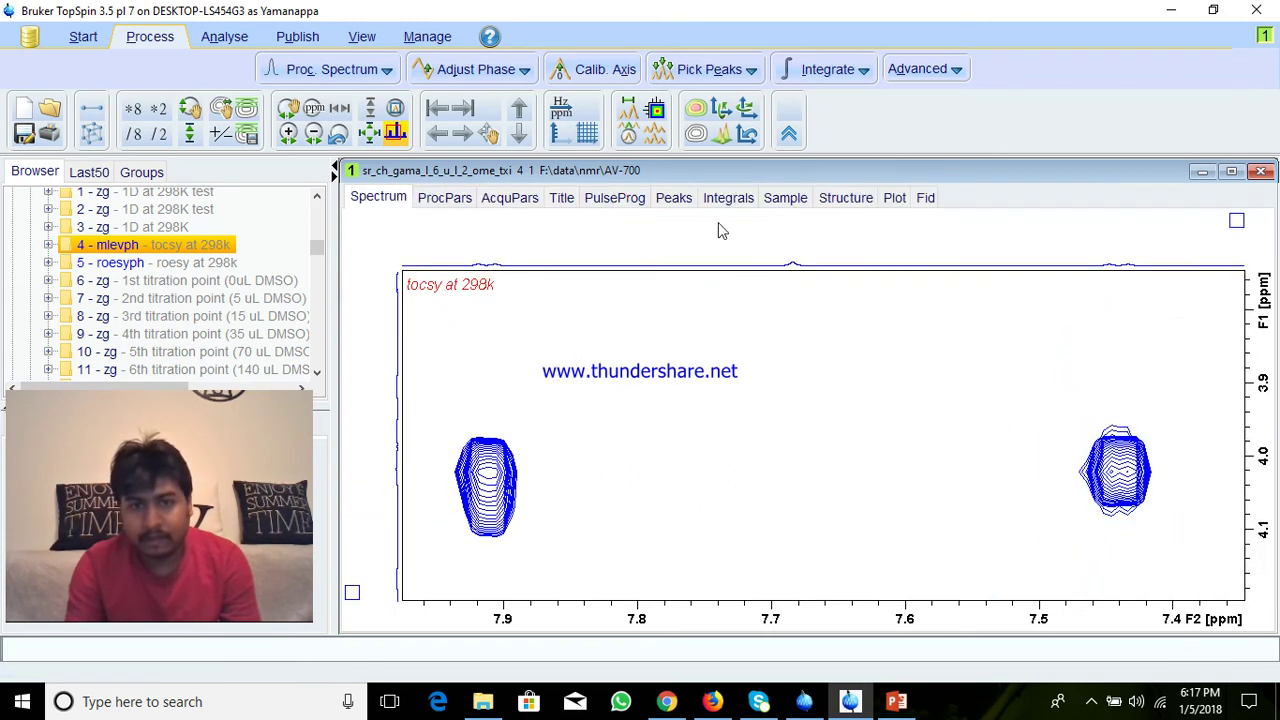
Step: Display the full TOCSY spectrum and adjust its contour intensity so the weaker cross peaks show
{"action": "left_click", "coordinate": [370, 132]}
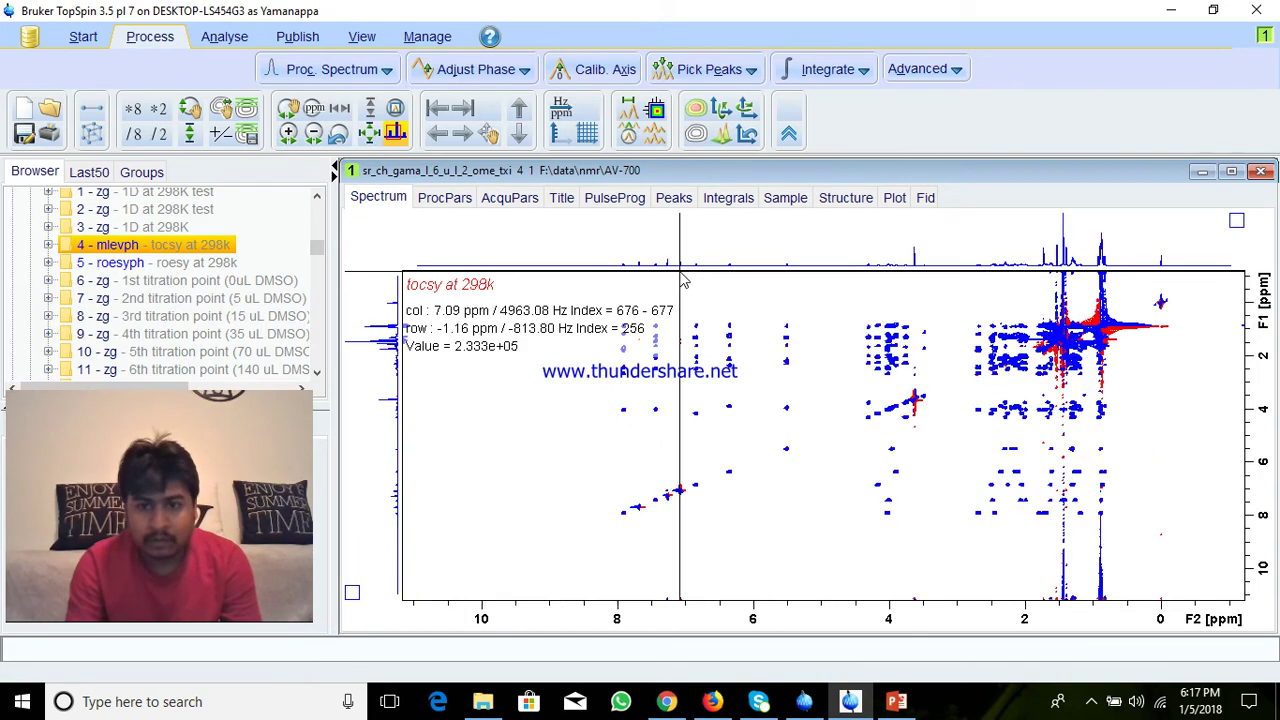
{"action": "scroll", "coordinate": [1019, 342], "scroll_direction": "down", "scroll_amount": 1}
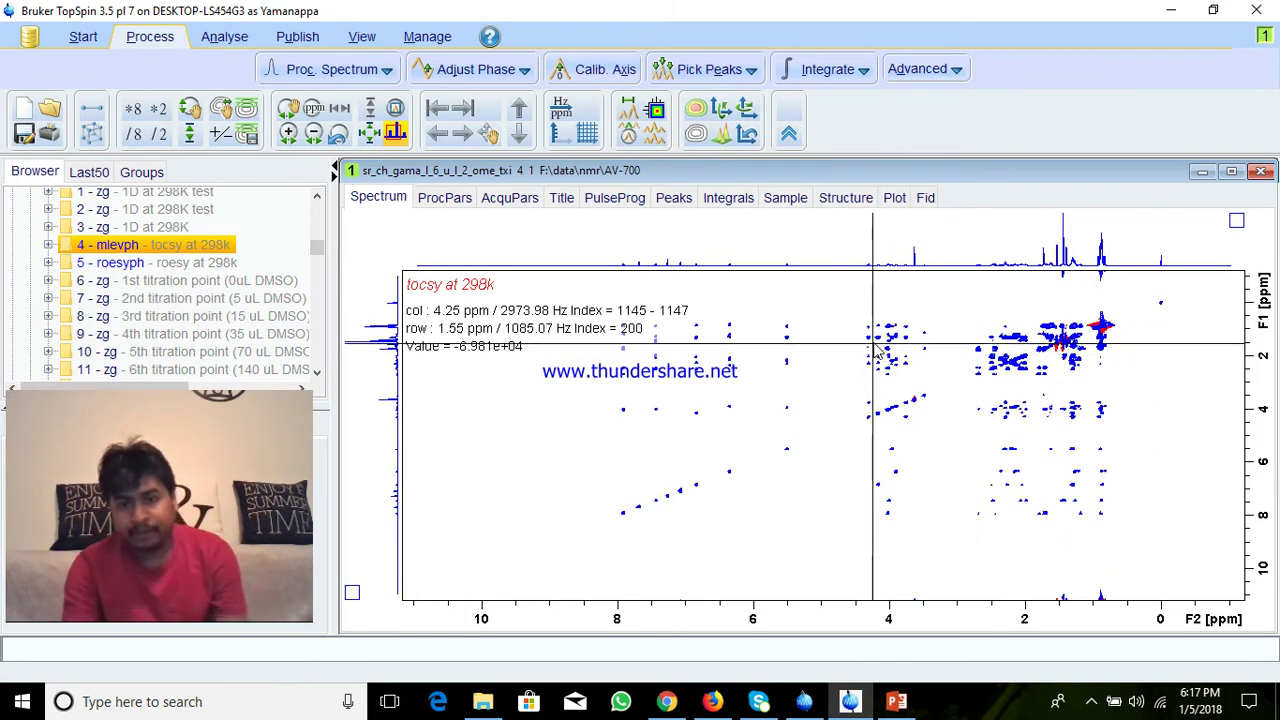
{"action": "scroll", "coordinate": [886, 340], "scroll_direction": "up", "scroll_amount": 2}
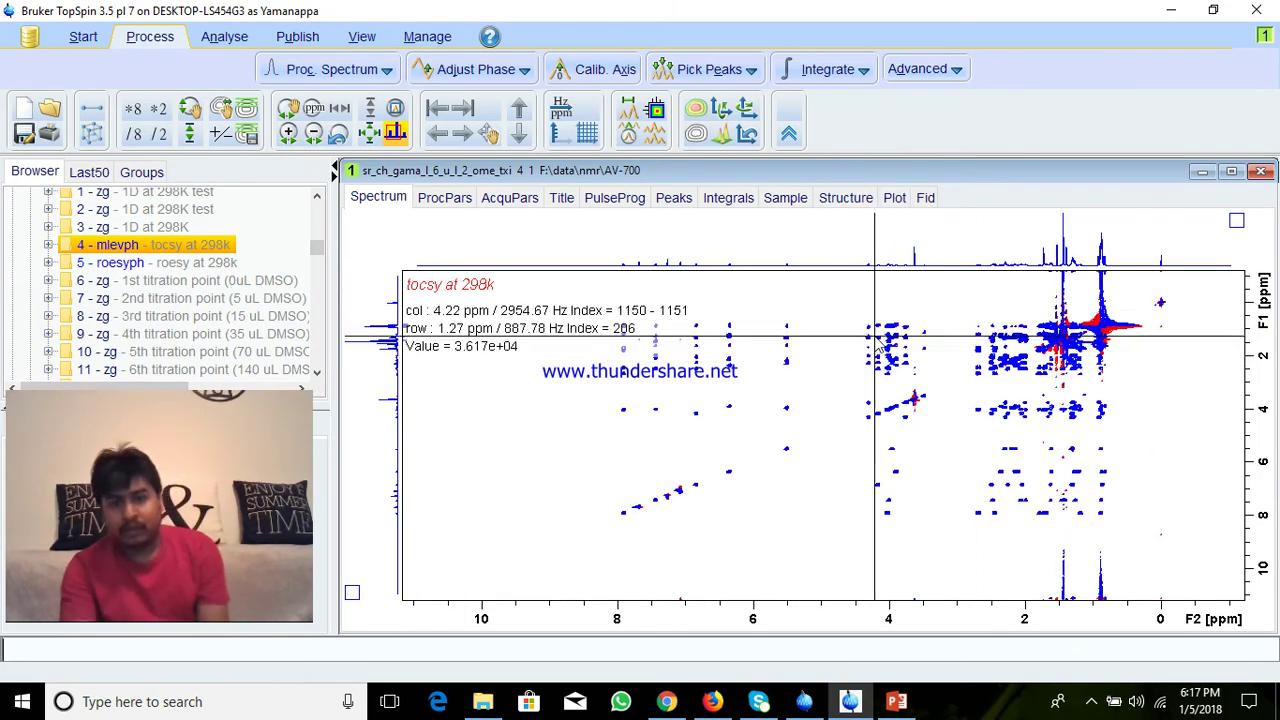
Step: Open the plot layout and delete the existing 2D spectrum from the page
{"action": "left_click", "coordinate": [894, 199]}
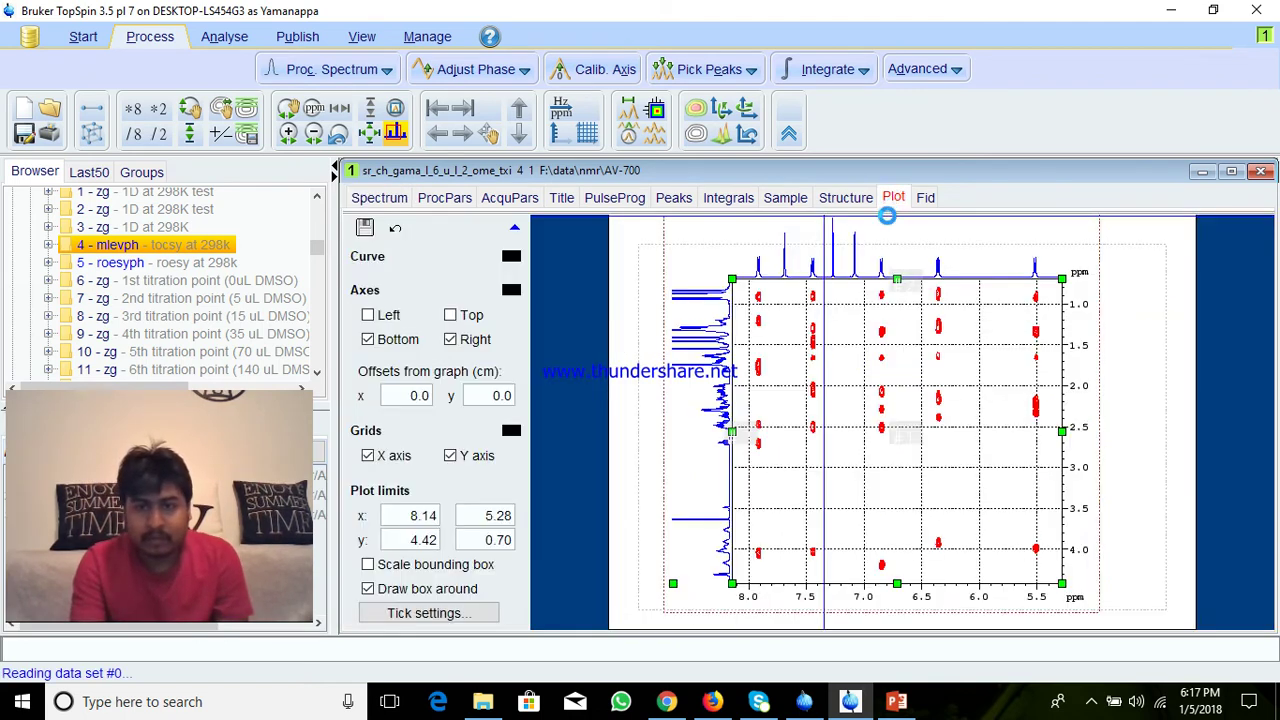
{"action": "left_click", "coordinate": [824, 362]}
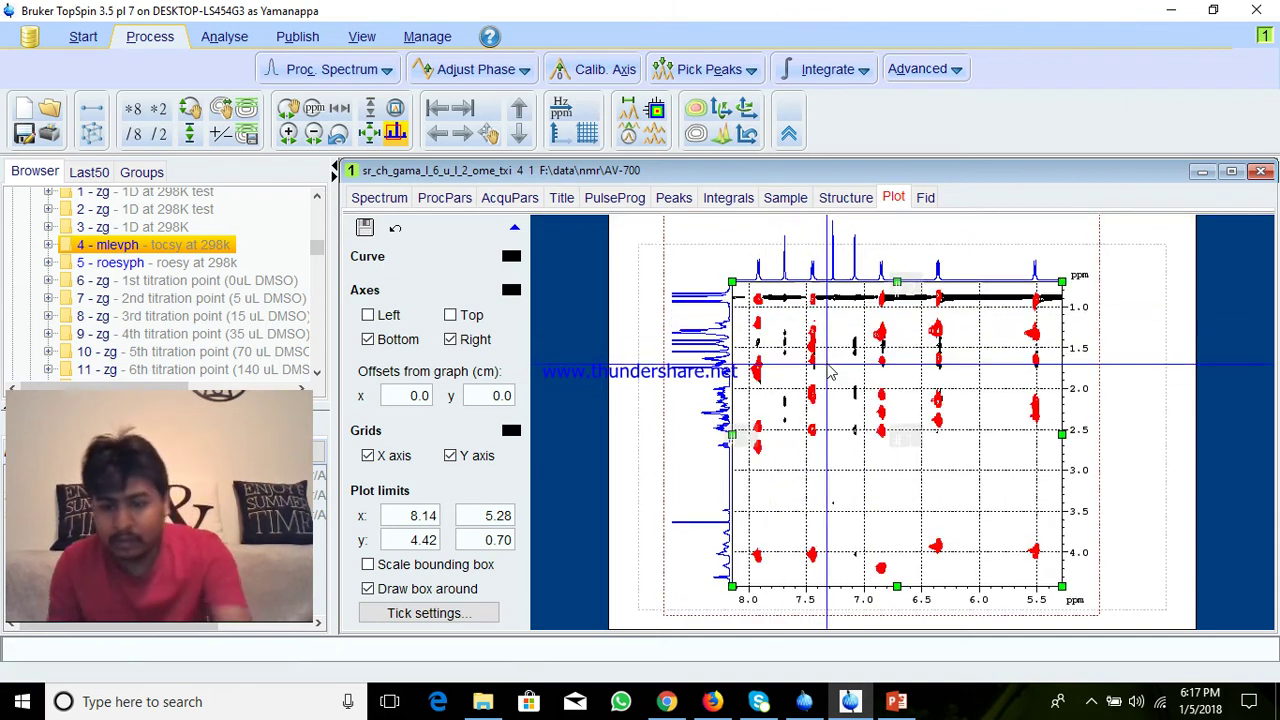
{"action": "key", "text": "Delete"}
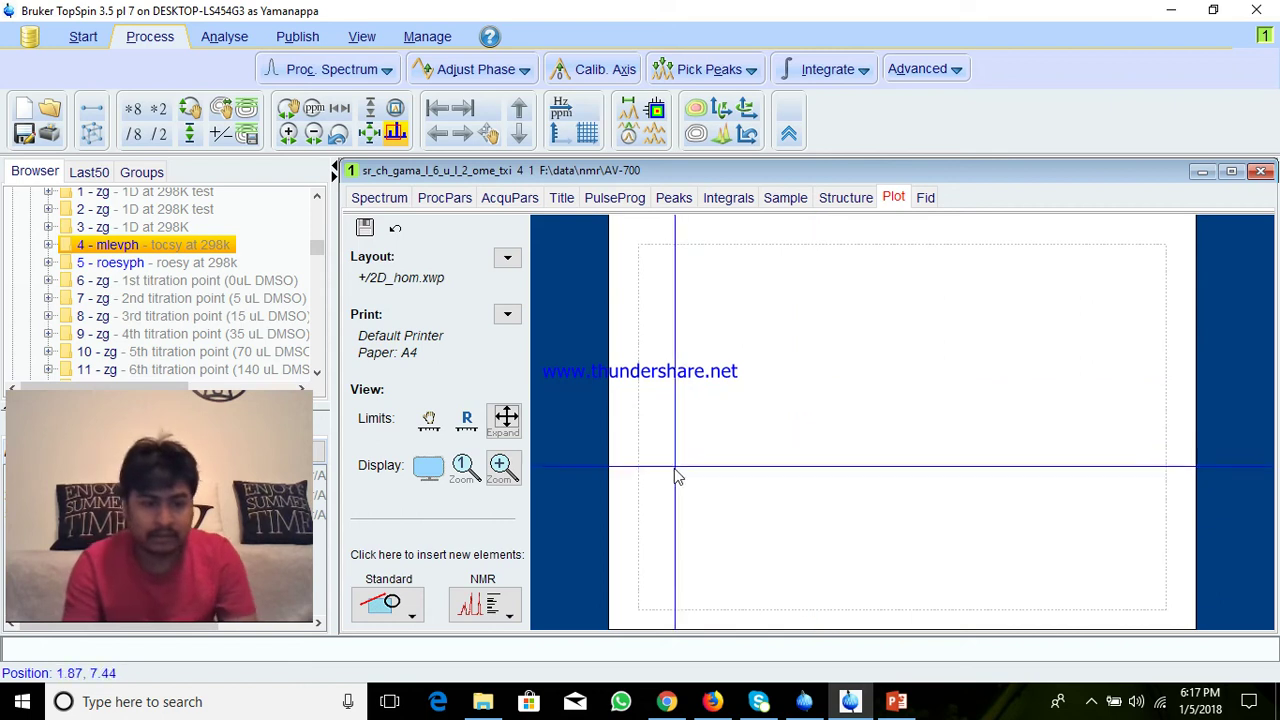
Step: Insert a 2D spectrum about 16.6 by 15.8 cm on the page, with its vertical axis on the right instead of the left
{"action": "left_click", "coordinate": [505, 612]}
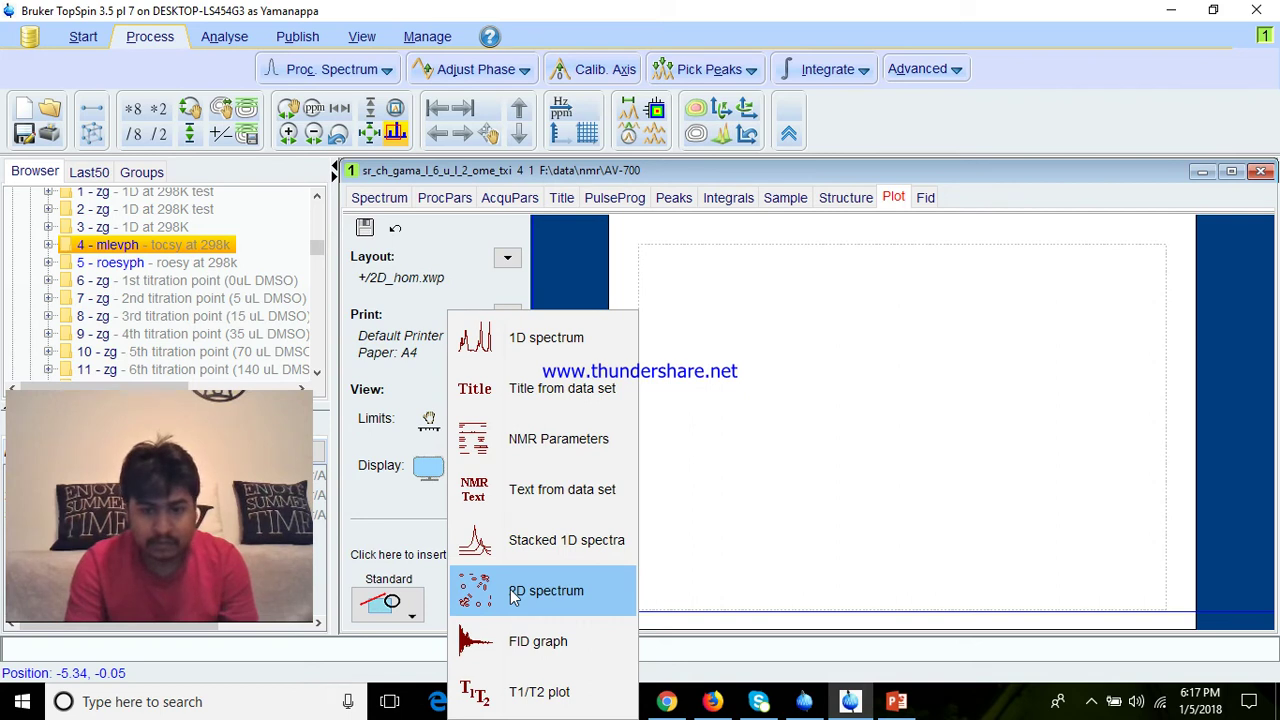
{"action": "left_click", "coordinate": [514, 596]}
{"action": "left_click_drag", "start_coordinate": [643, 591], "coordinate": [975, 289]}
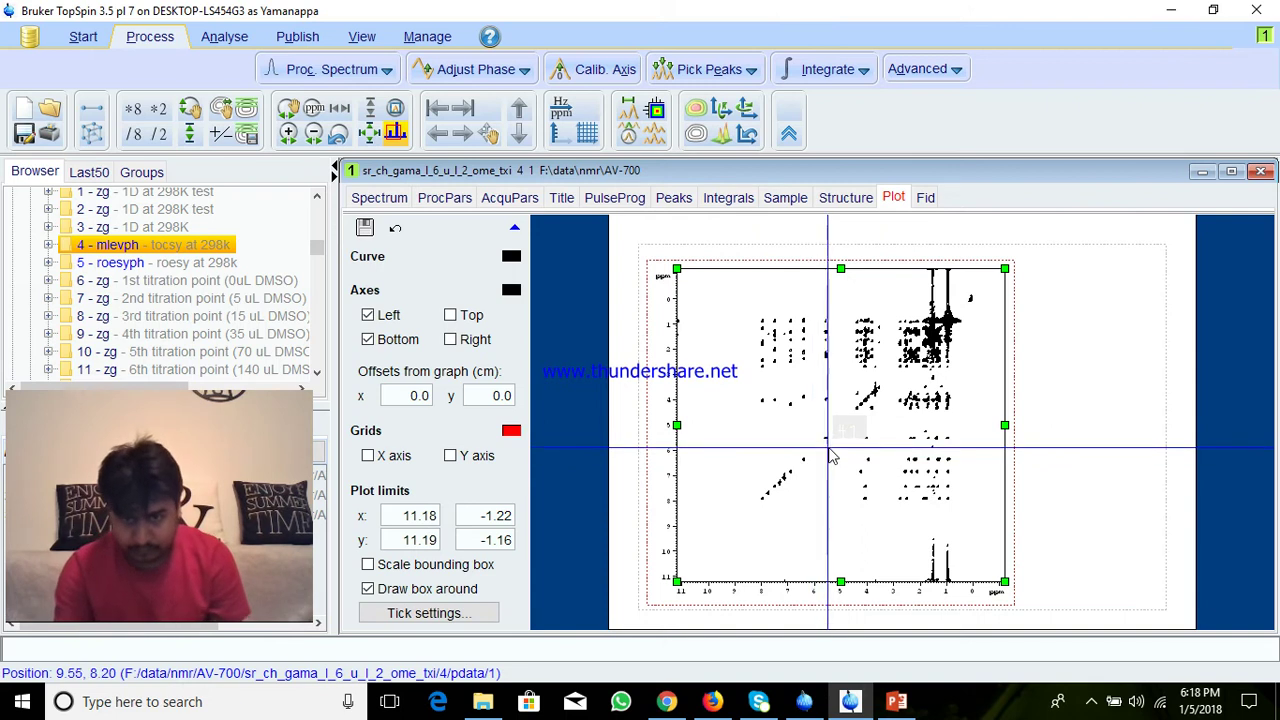
{"action": "left_click_drag", "start_coordinate": [828, 448], "coordinate": [834, 453]}
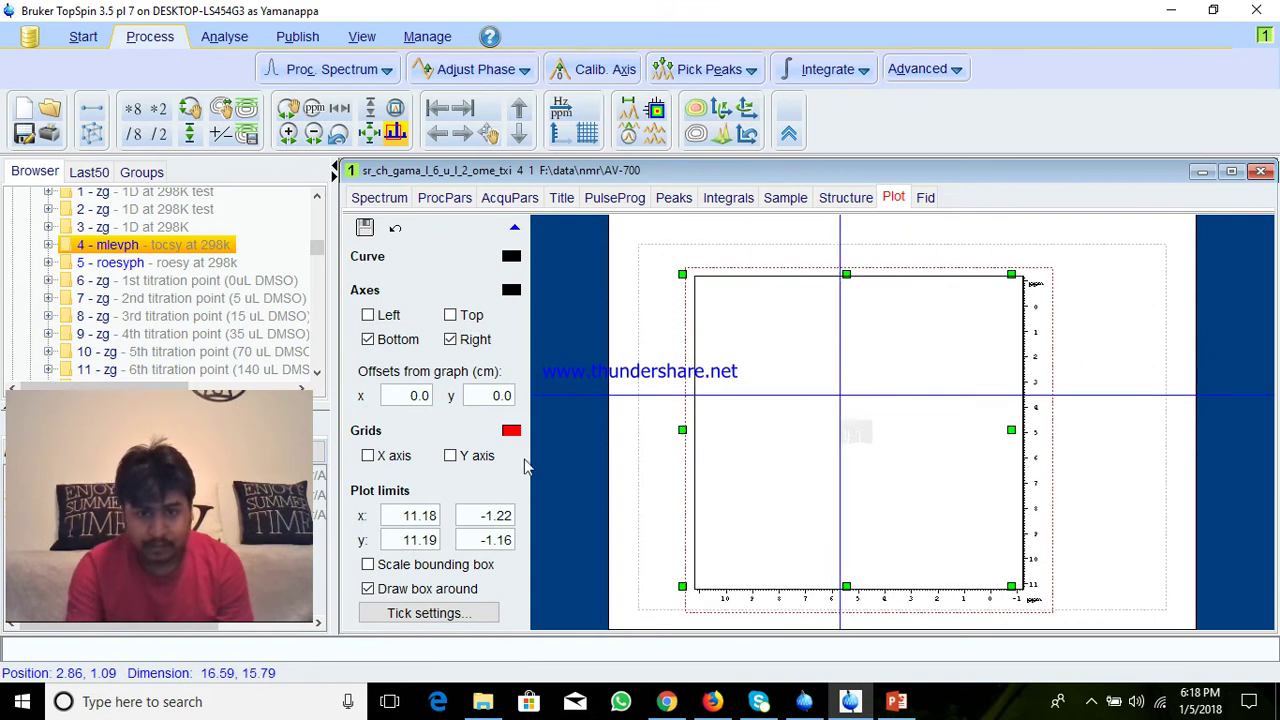
Step: Format the plot axes with a 2 Pt line and CourierBold labels at size 18
{"action": "left_click", "coordinate": [511, 290]}
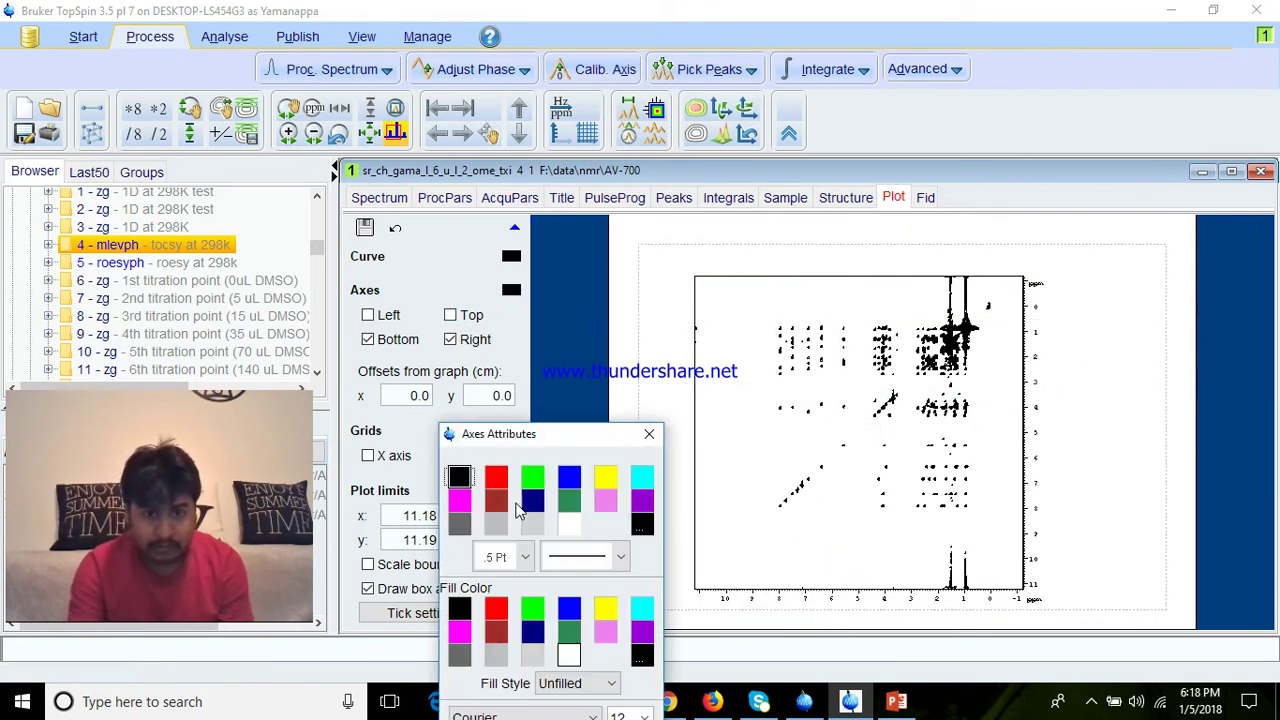
{"action": "left_click_drag", "start_coordinate": [560, 435], "coordinate": [541, 315]}
{"action": "left_click", "coordinate": [503, 437]}
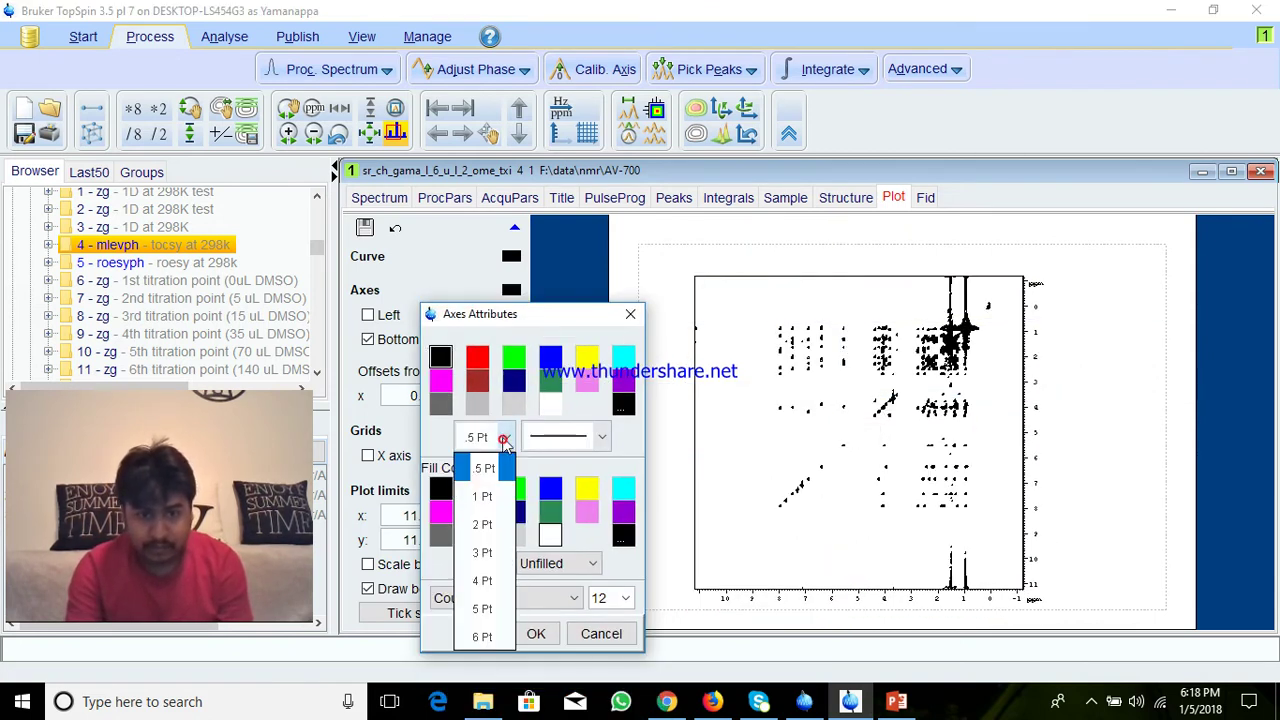
{"action": "left_click", "coordinate": [486, 530]}
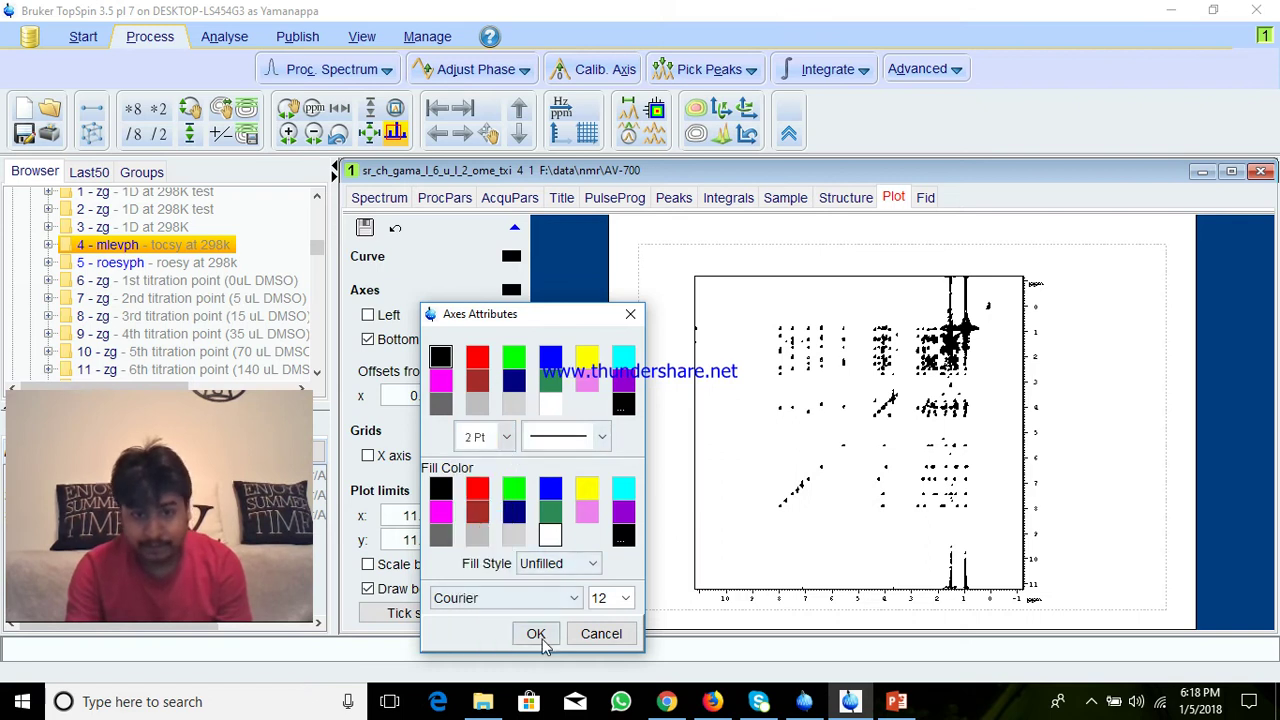
{"action": "left_click", "coordinate": [545, 598]}
{"action": "left_click", "coordinate": [496, 460]}
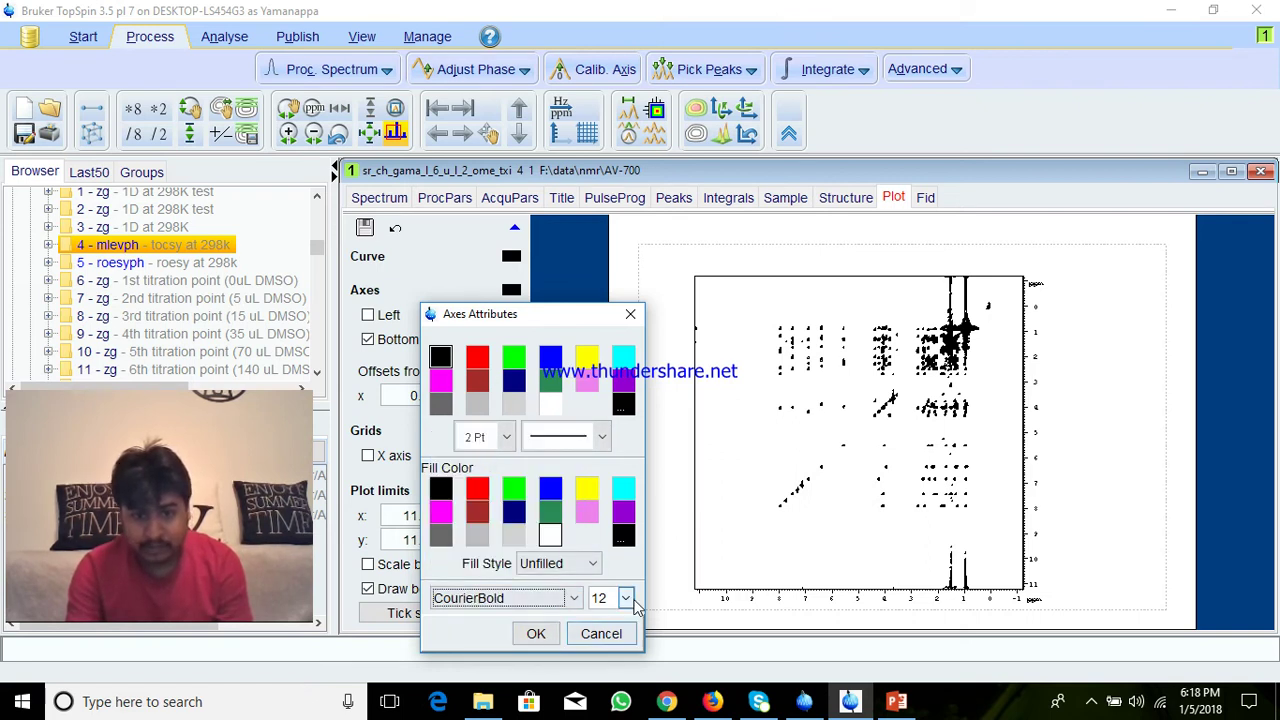
{"action": "left_click", "coordinate": [628, 598]}
{"action": "left_click", "coordinate": [617, 515]}
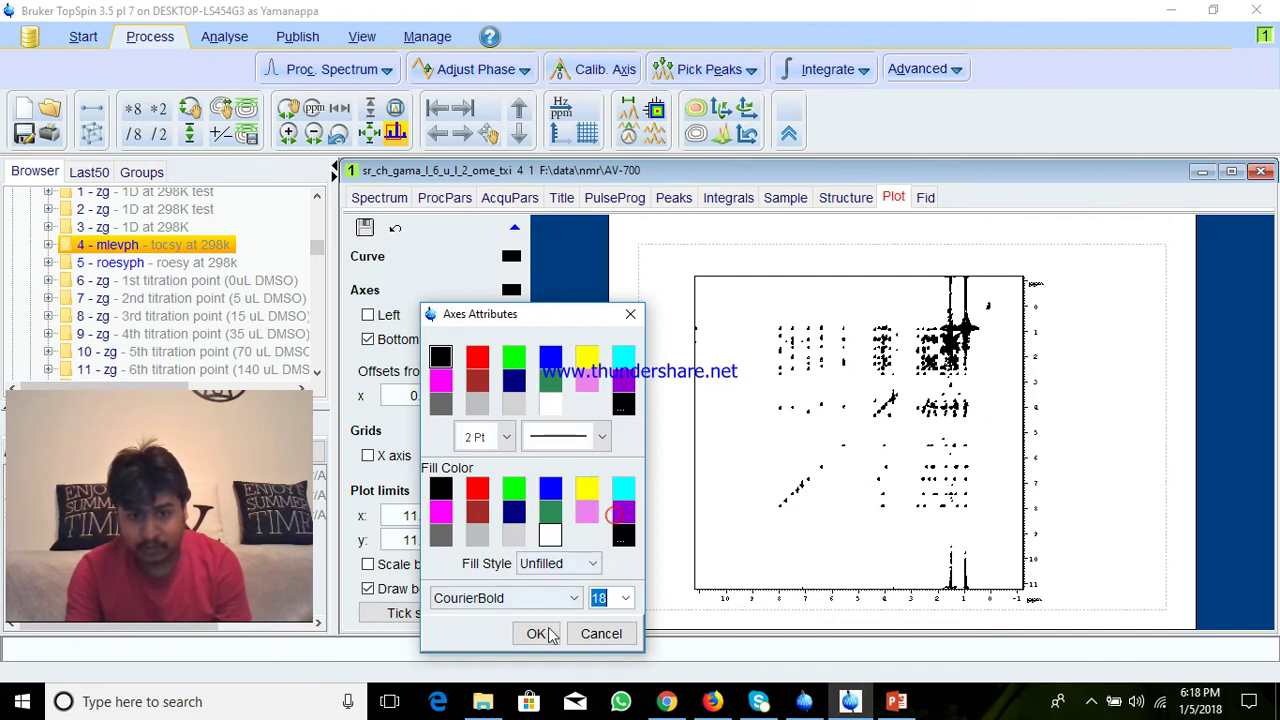
{"action": "left_click", "coordinate": [536, 634]}
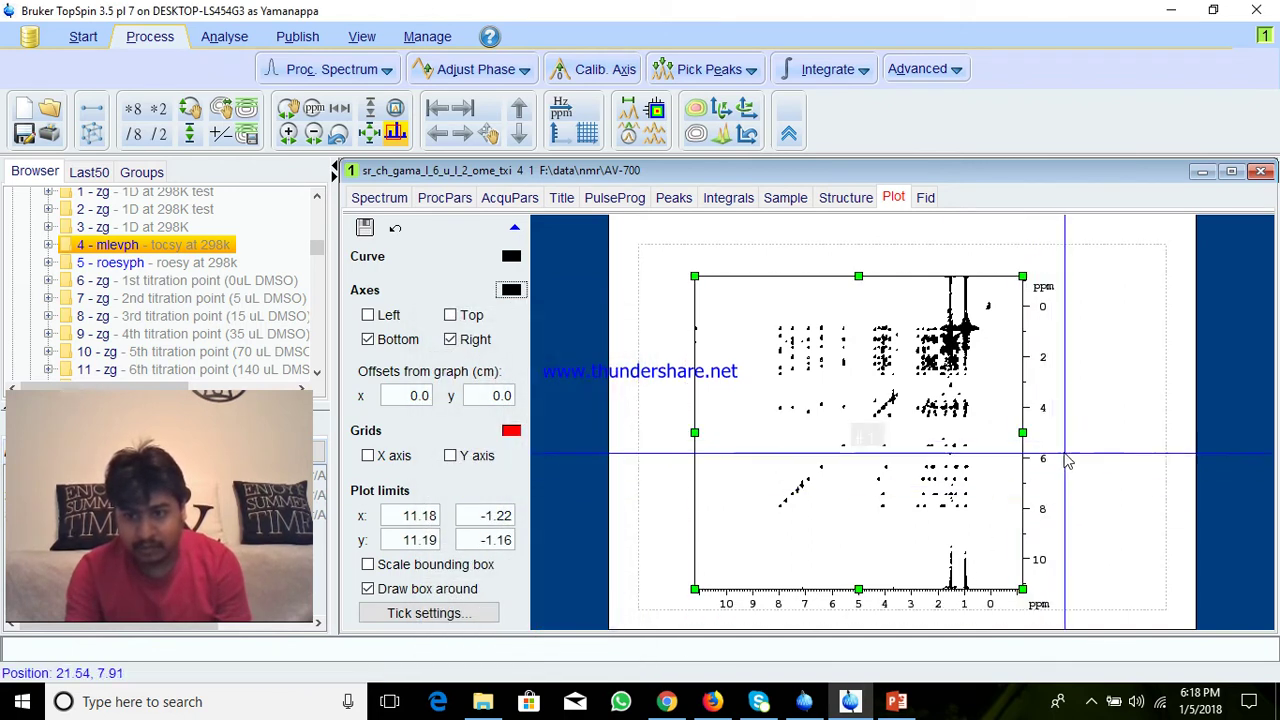
Step: Reposition the 2D plot on the page and turn on X and Y axis grids in black dashed lines
{"action": "left_click_drag", "start_coordinate": [888, 518], "coordinate": [901, 490]}
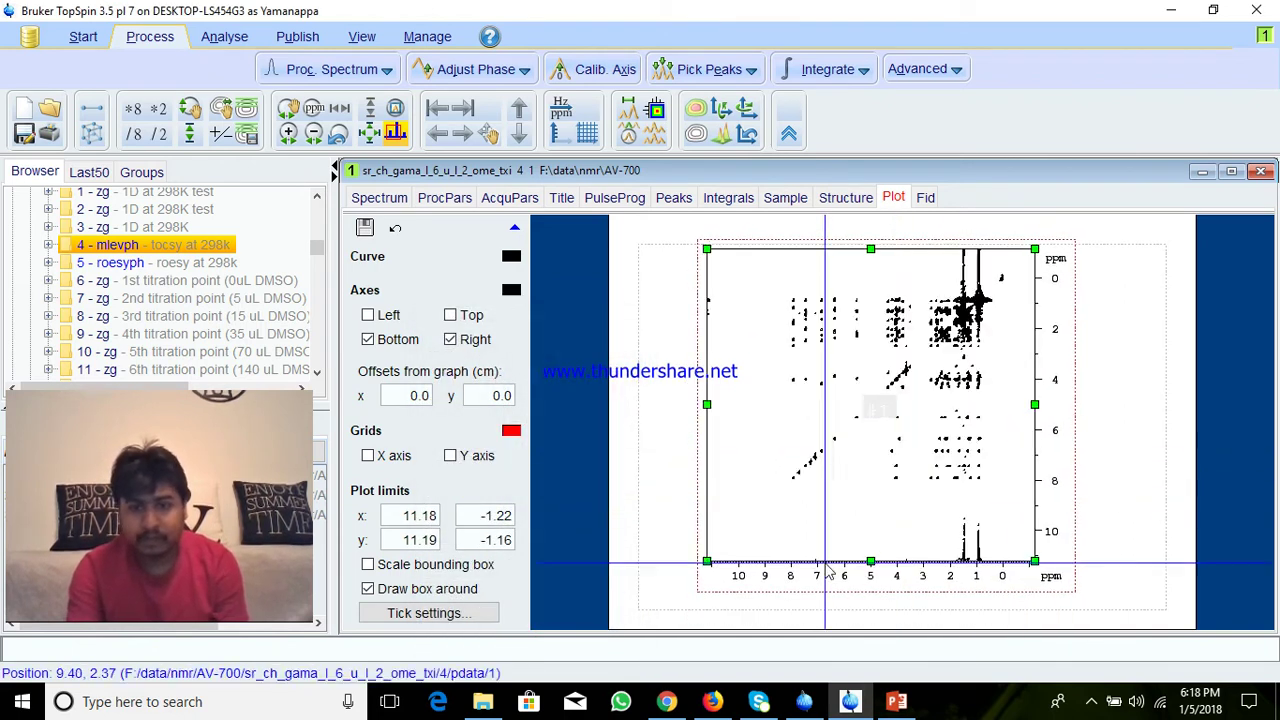
{"action": "left_click", "coordinate": [820, 438]}
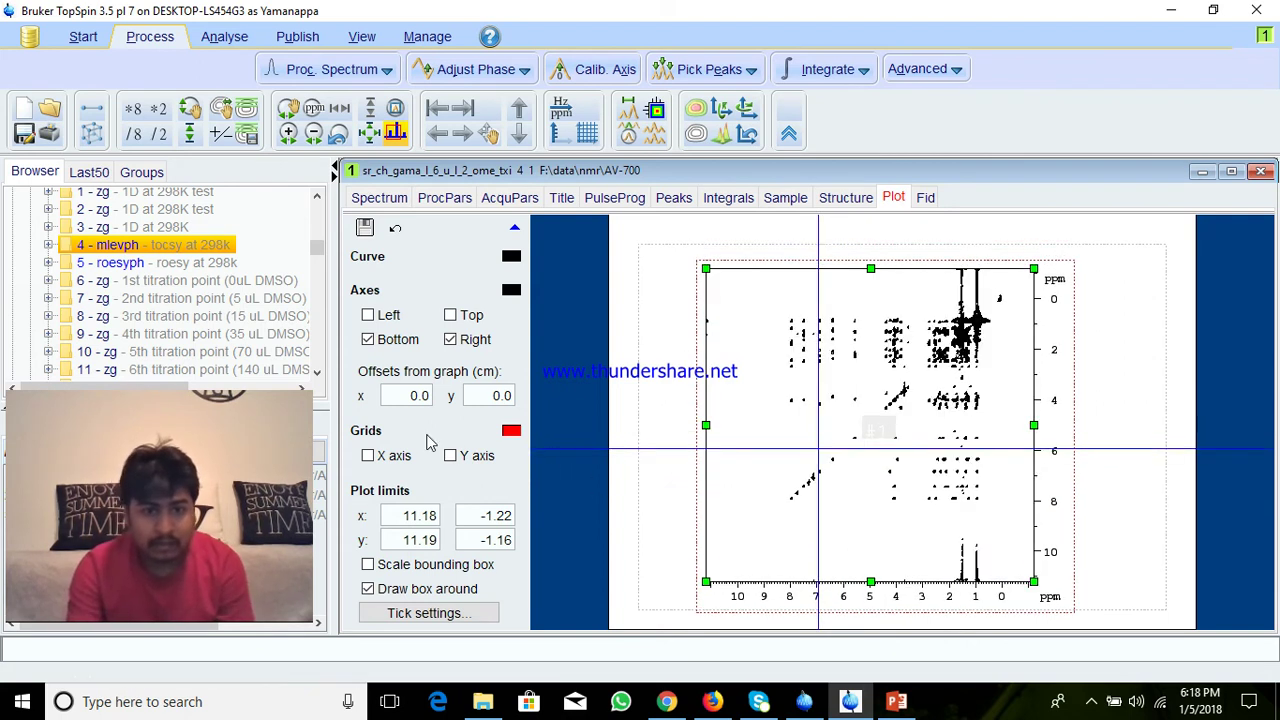
{"action": "left_click", "coordinate": [370, 457]}
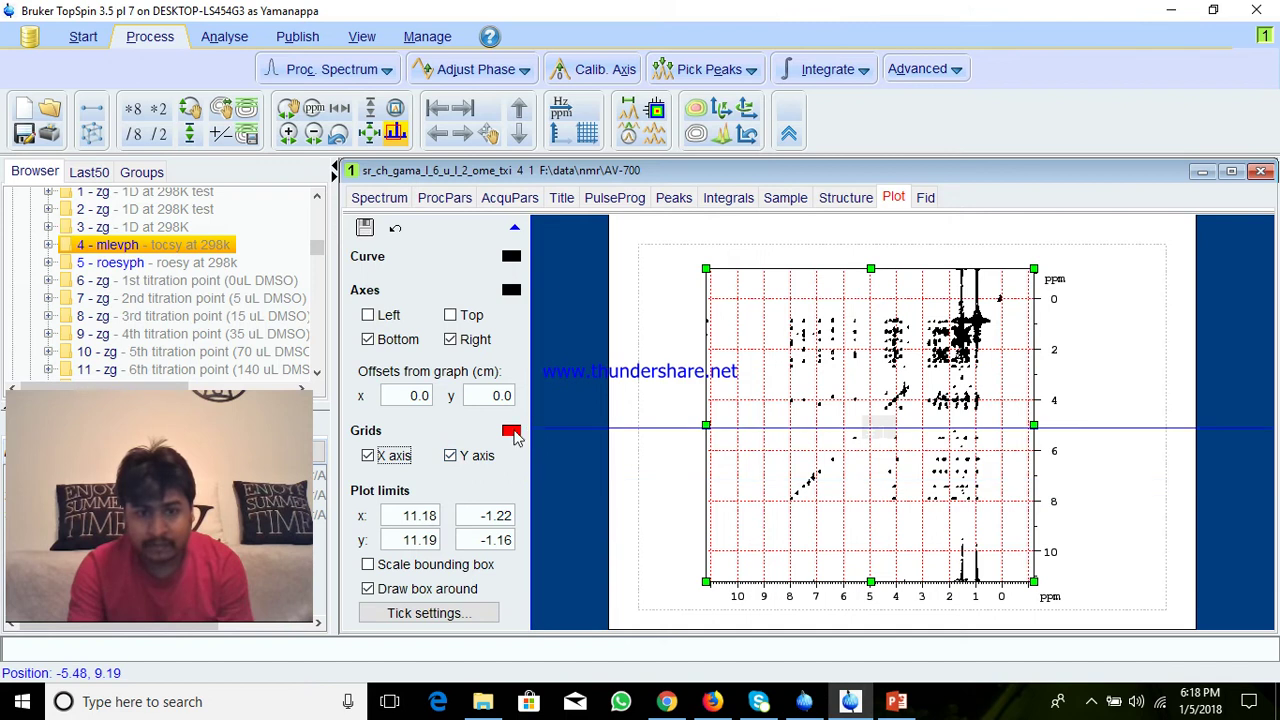
{"action": "left_click", "coordinate": [511, 431]}
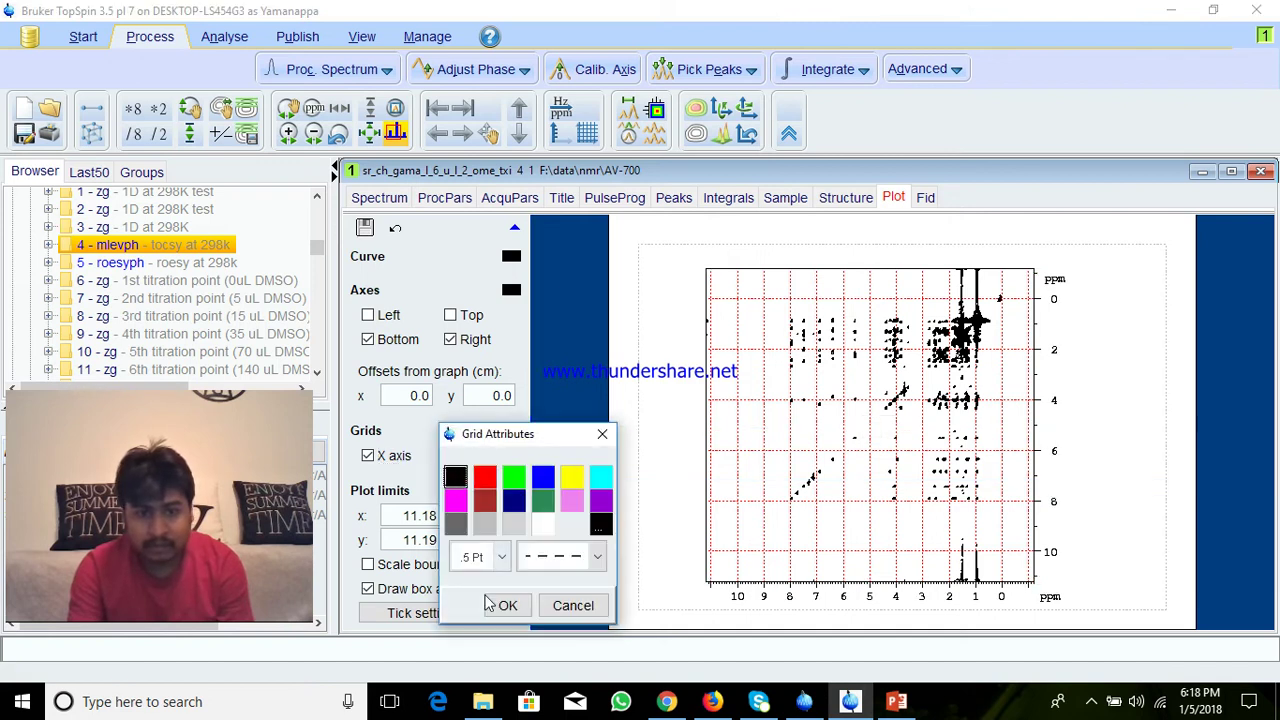
{"action": "left_click", "coordinate": [508, 606]}
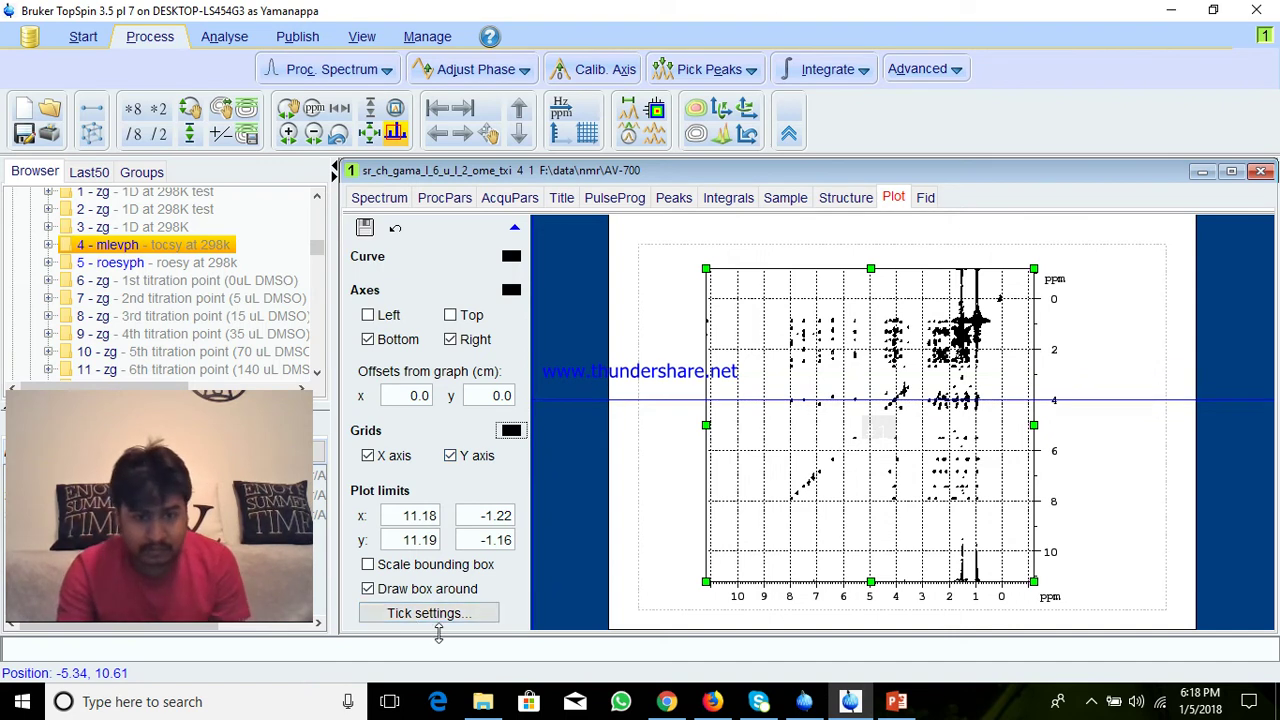
Step: Hide the toolbars to enlarge the plot area and its settings
{"action": "right_click", "coordinate": [880, 118]}
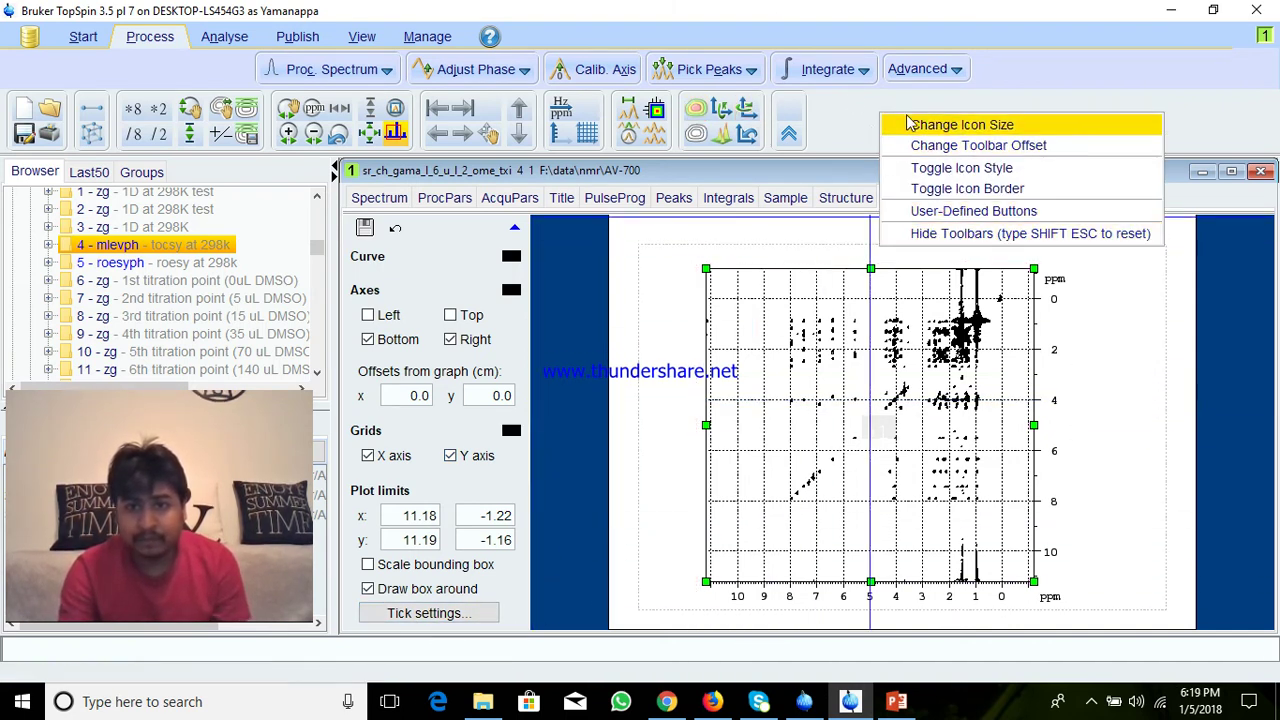
{"action": "right_click", "coordinate": [866, 118]}
{"action": "right_click", "coordinate": [867, 114]}
{"action": "left_click", "coordinate": [930, 235]}
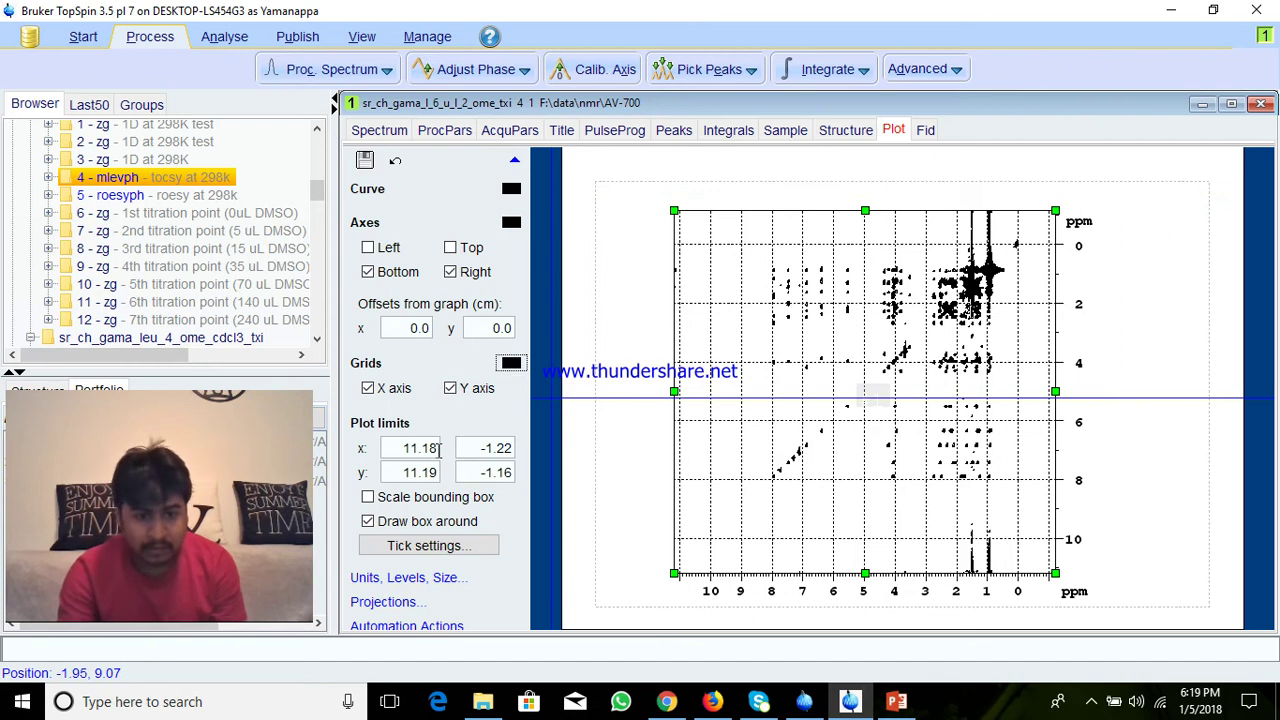
Step: Add top and left projections to the 2D plot and format them as blue 2 Pt lines
{"action": "left_click", "coordinate": [394, 603]}
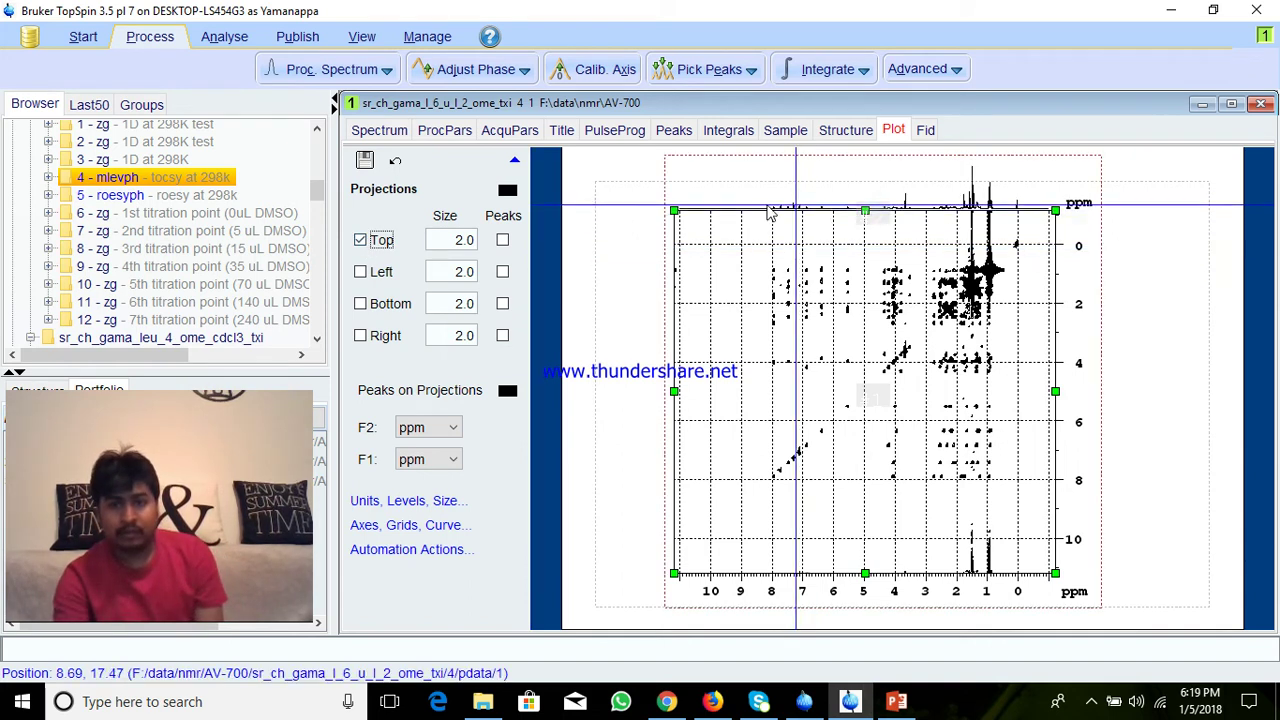
{"action": "left_click", "coordinate": [362, 271]}
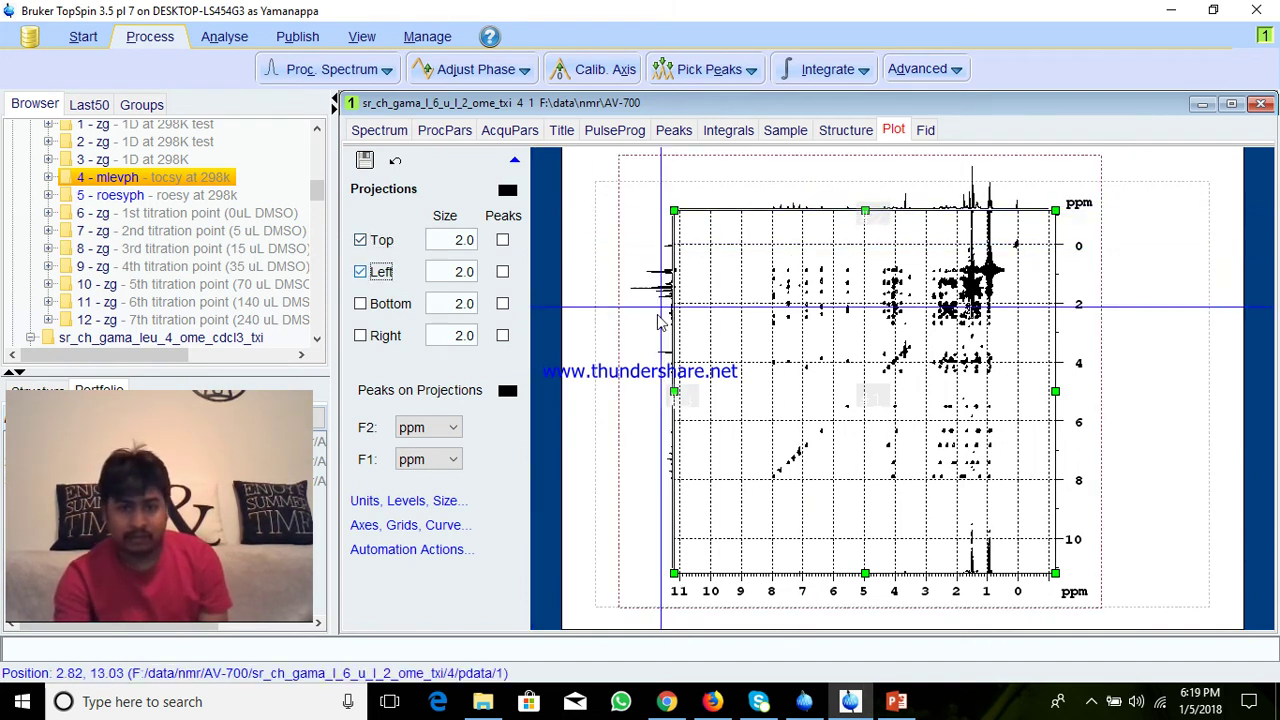
{"action": "left_click", "coordinate": [508, 191]}
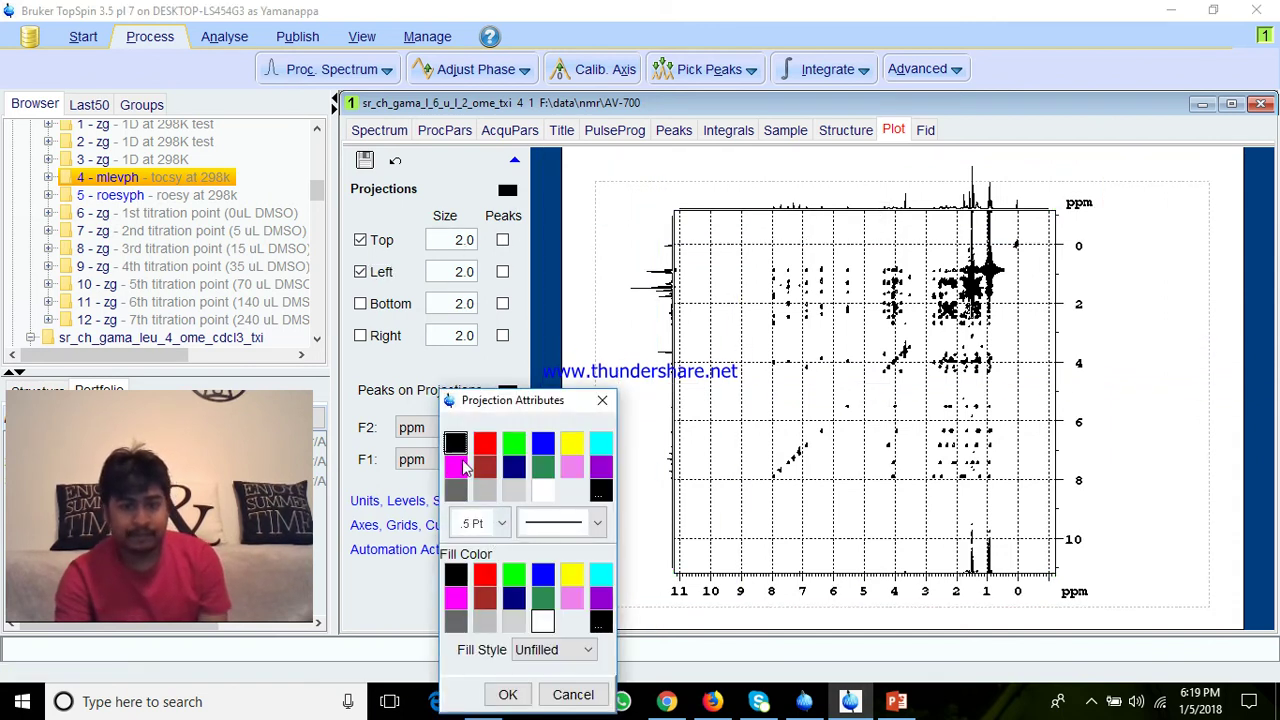
{"action": "left_click", "coordinate": [503, 524]}
{"action": "left_click", "coordinate": [508, 382]}
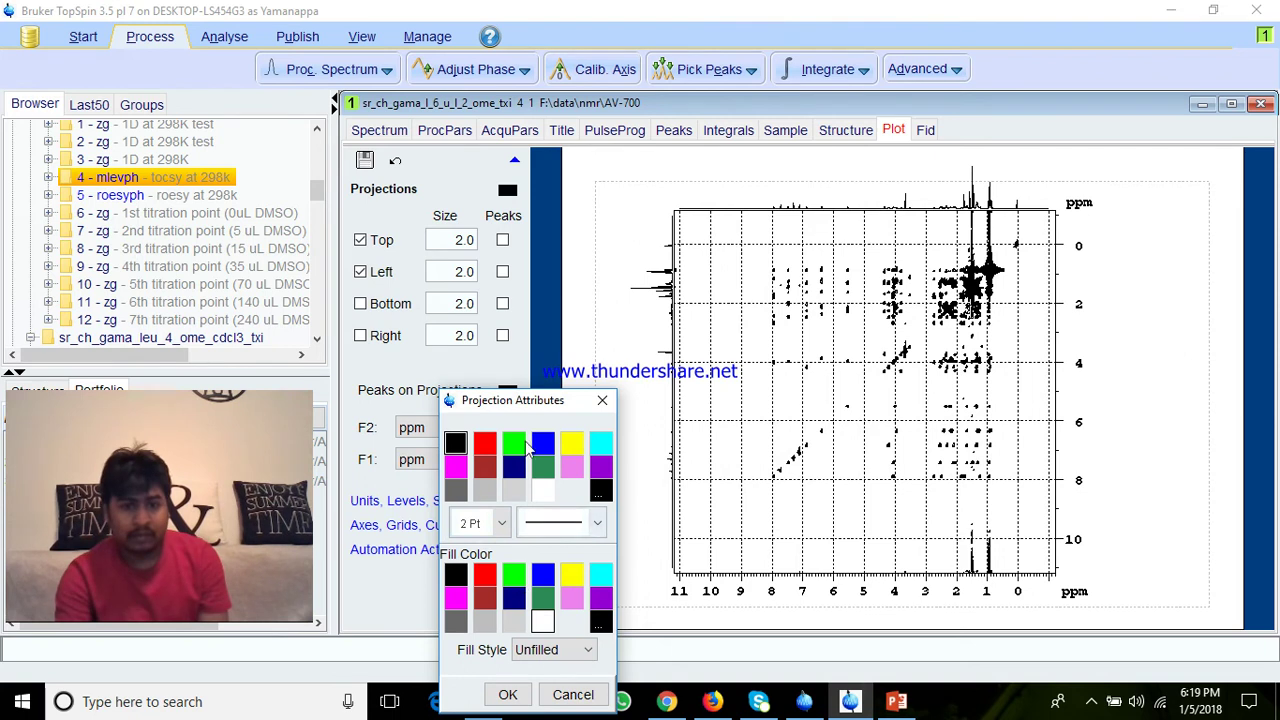
{"action": "left_click", "coordinate": [543, 443]}
{"action": "left_click", "coordinate": [506, 693]}
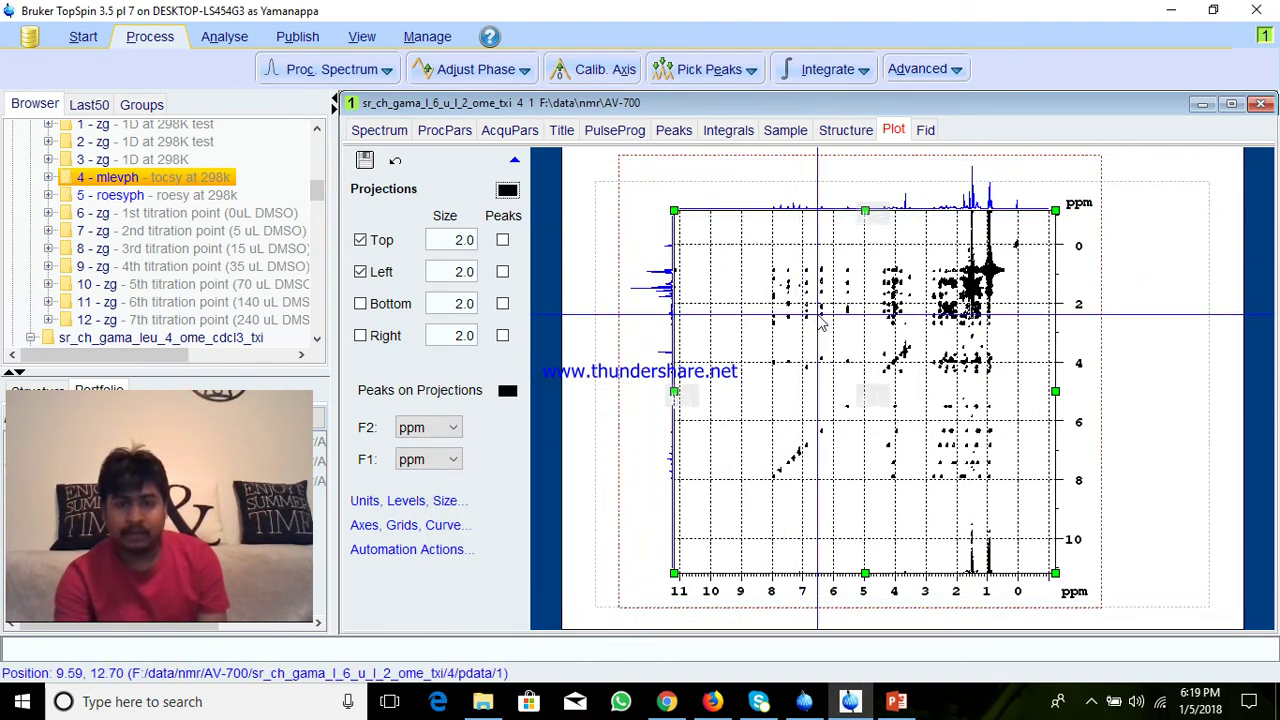
Step: Shift the 2D plot slightly on the page and increase the peak height of the top and left projections
{"action": "left_click_drag", "start_coordinate": [818, 320], "coordinate": [824, 330]}
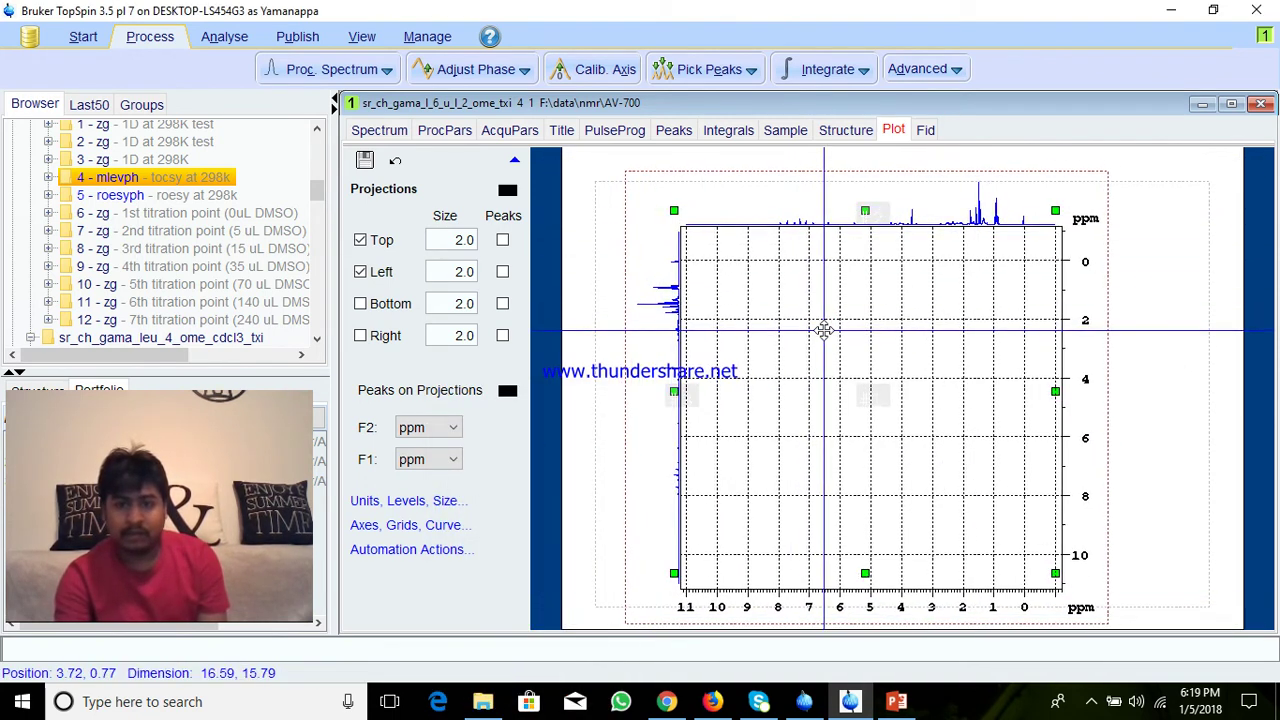
{"action": "left_click", "coordinate": [816, 210]}
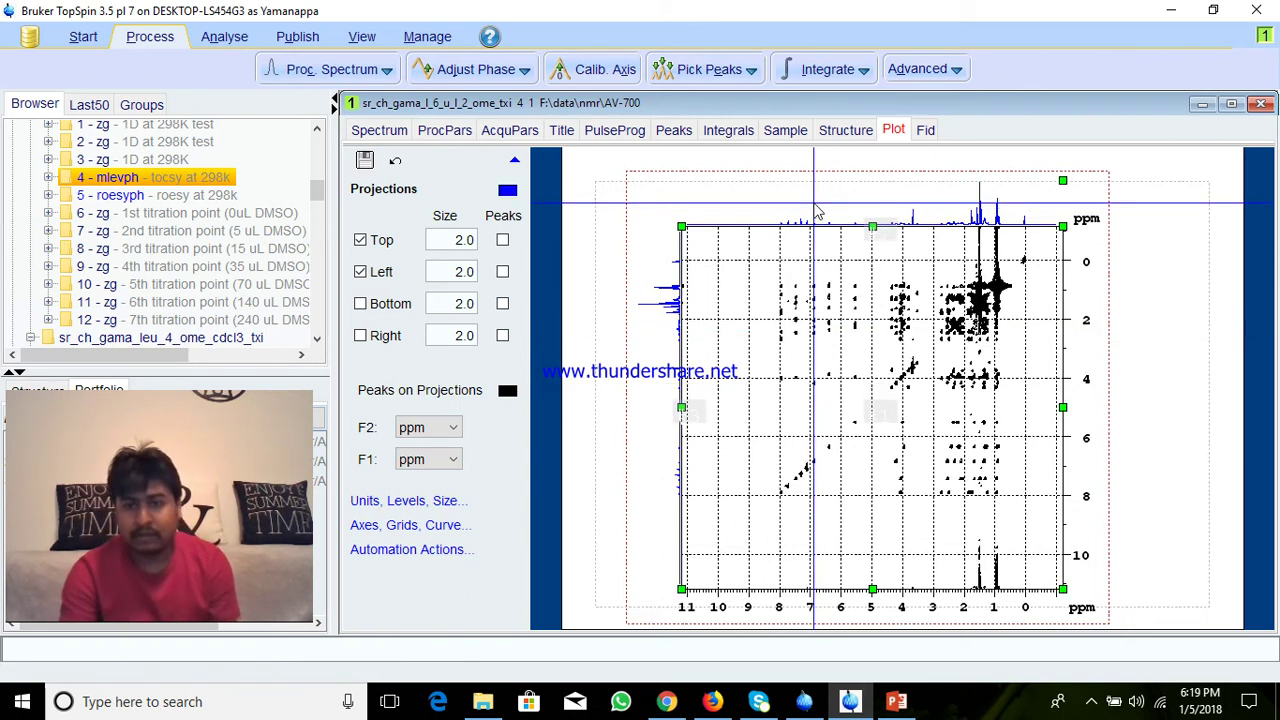
{"action": "left_click", "coordinate": [816, 210]}
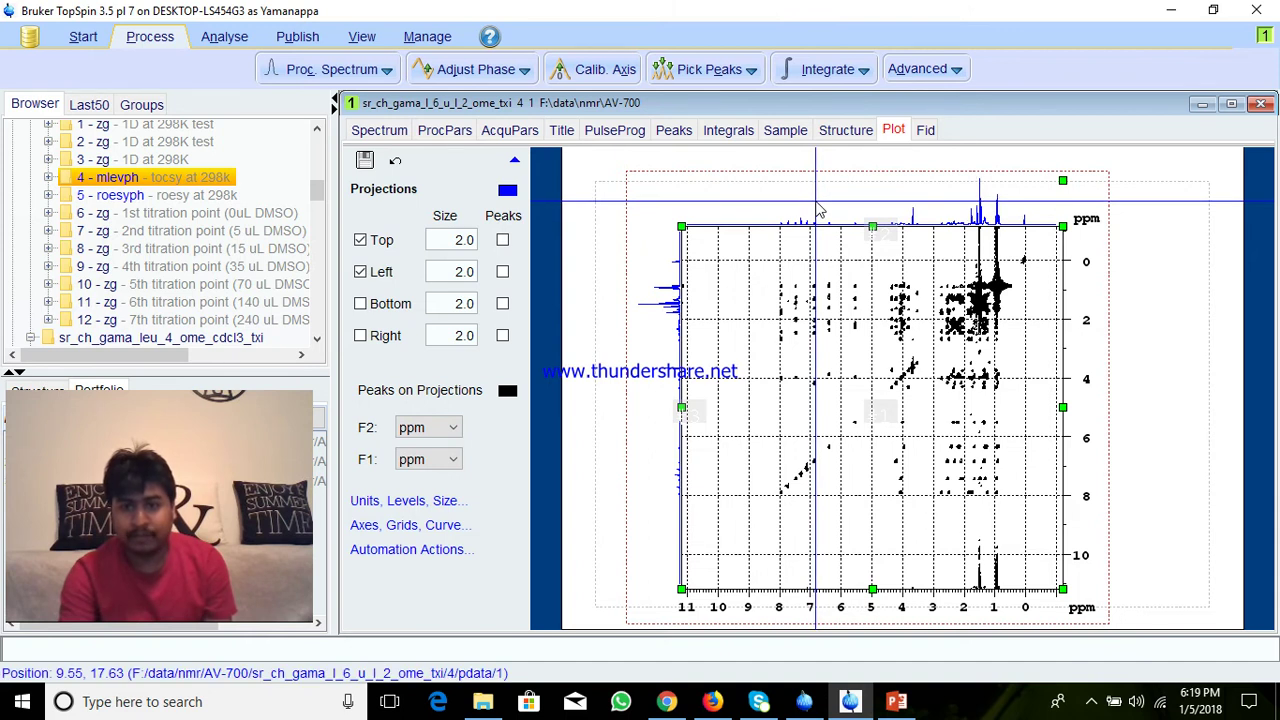
{"action": "left_click", "coordinate": [816, 210]}
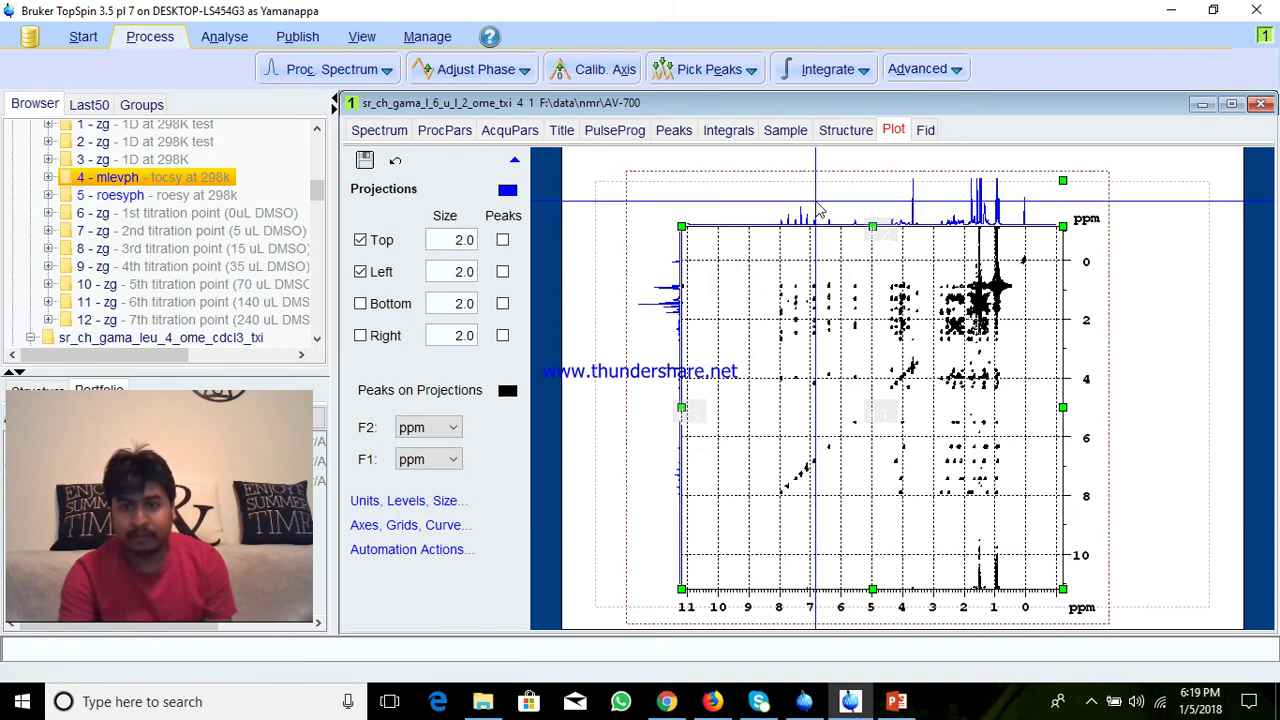
{"action": "left_click", "coordinate": [664, 314]}
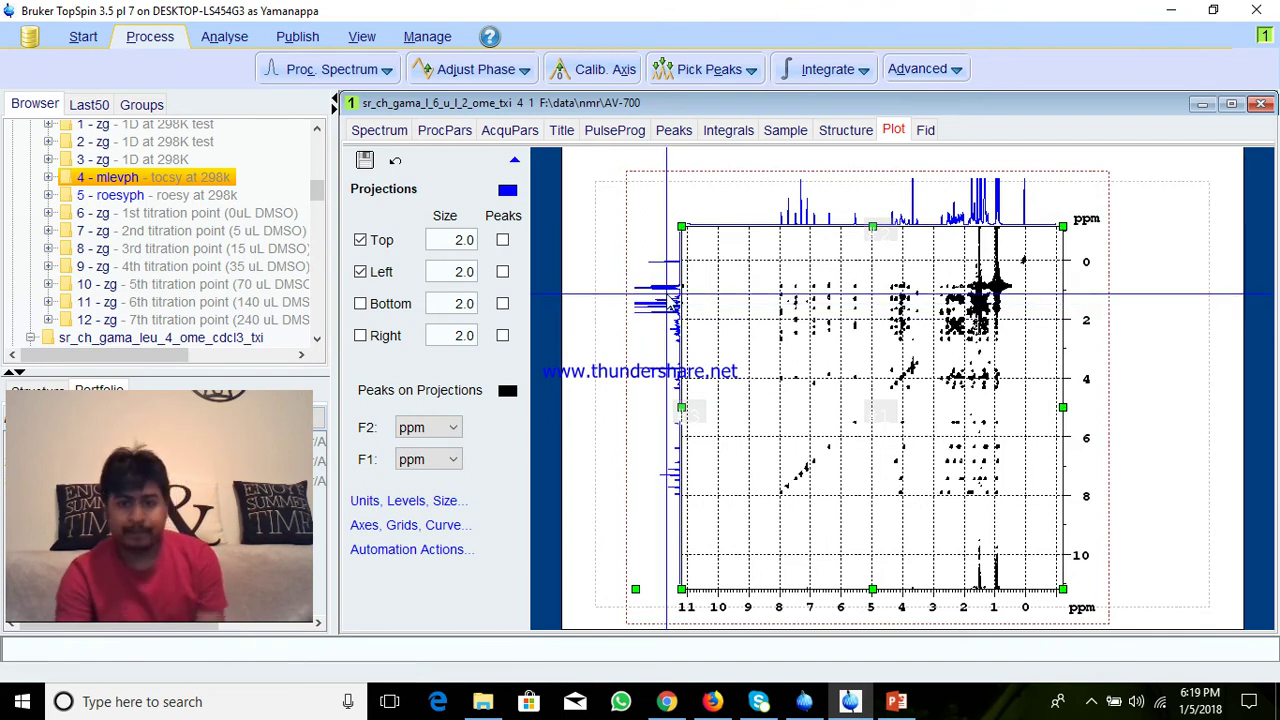
{"action": "left_click", "coordinate": [812, 415]}
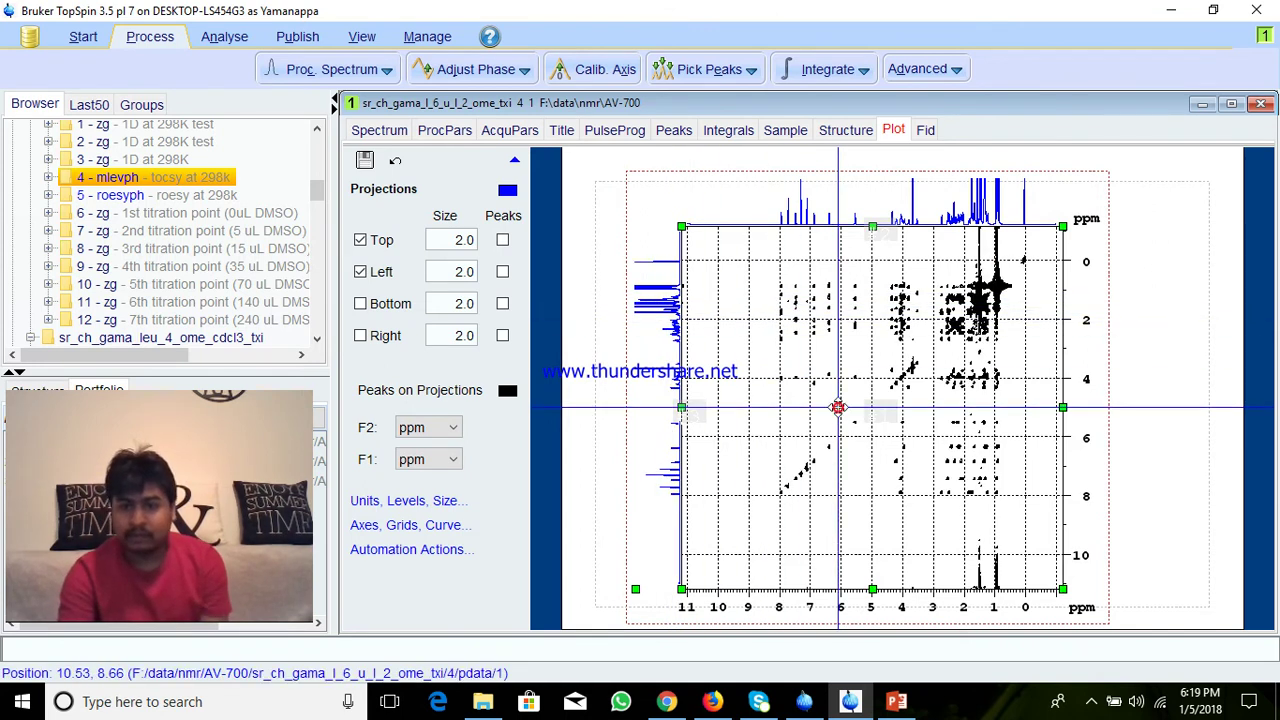
Step: Format the positive contours of the 2D plot as blue 2 Pt lines
{"action": "left_click", "coordinate": [410, 501]}
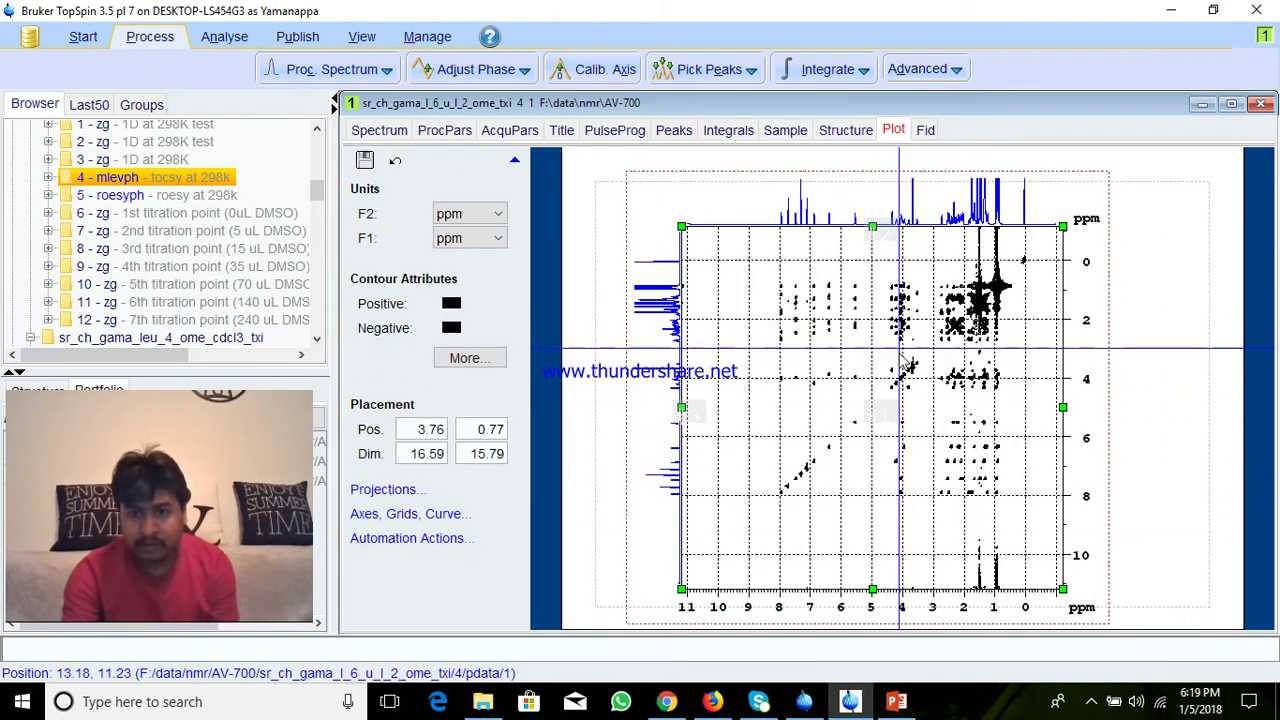
{"action": "left_click", "coordinate": [451, 303]}
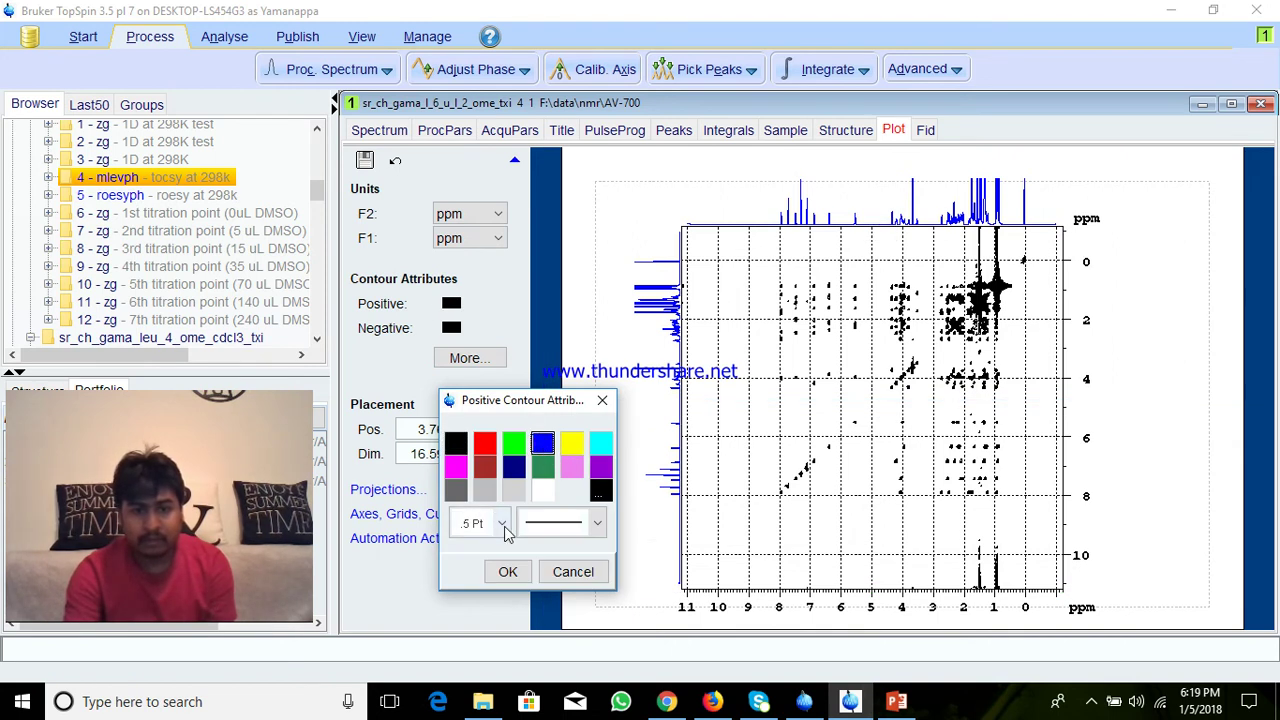
{"action": "left_click", "coordinate": [503, 523]}
{"action": "left_click", "coordinate": [500, 380]}
{"action": "left_click", "coordinate": [510, 571]}
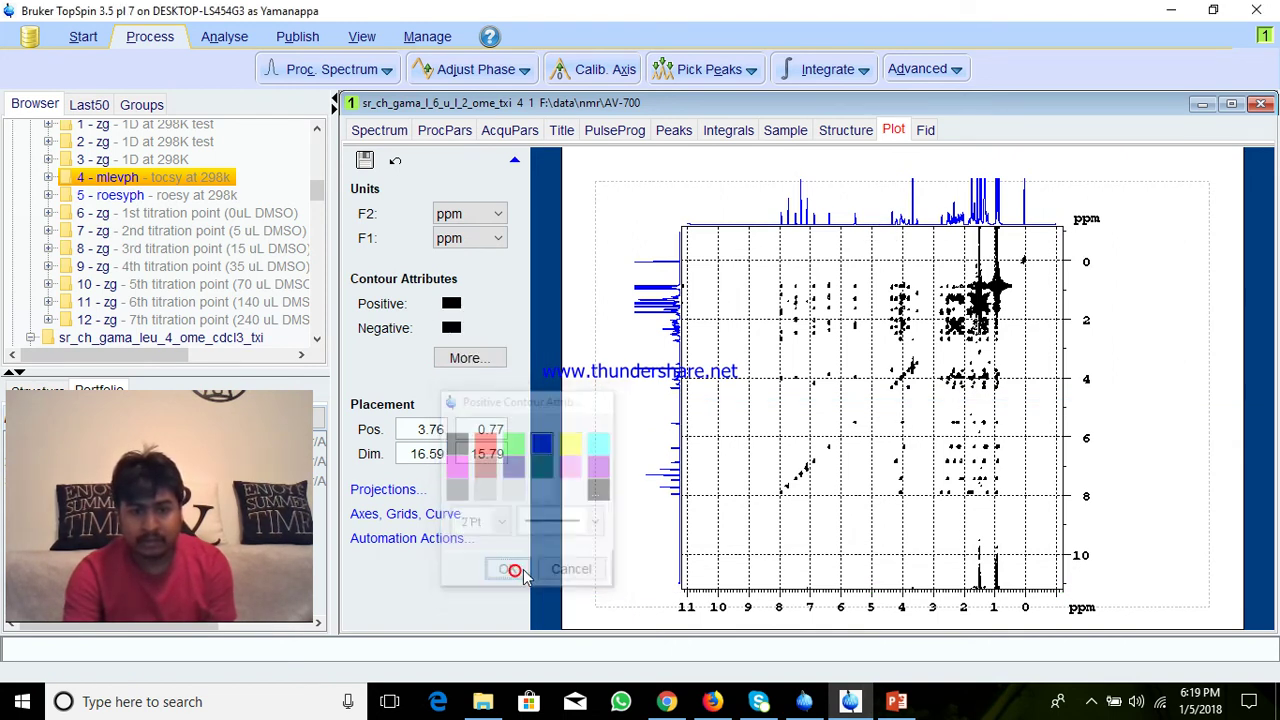
Step: Format the negative contours of the 2D plot as red .5 Pt dash-dot lines
{"action": "left_click", "coordinate": [451, 327]}
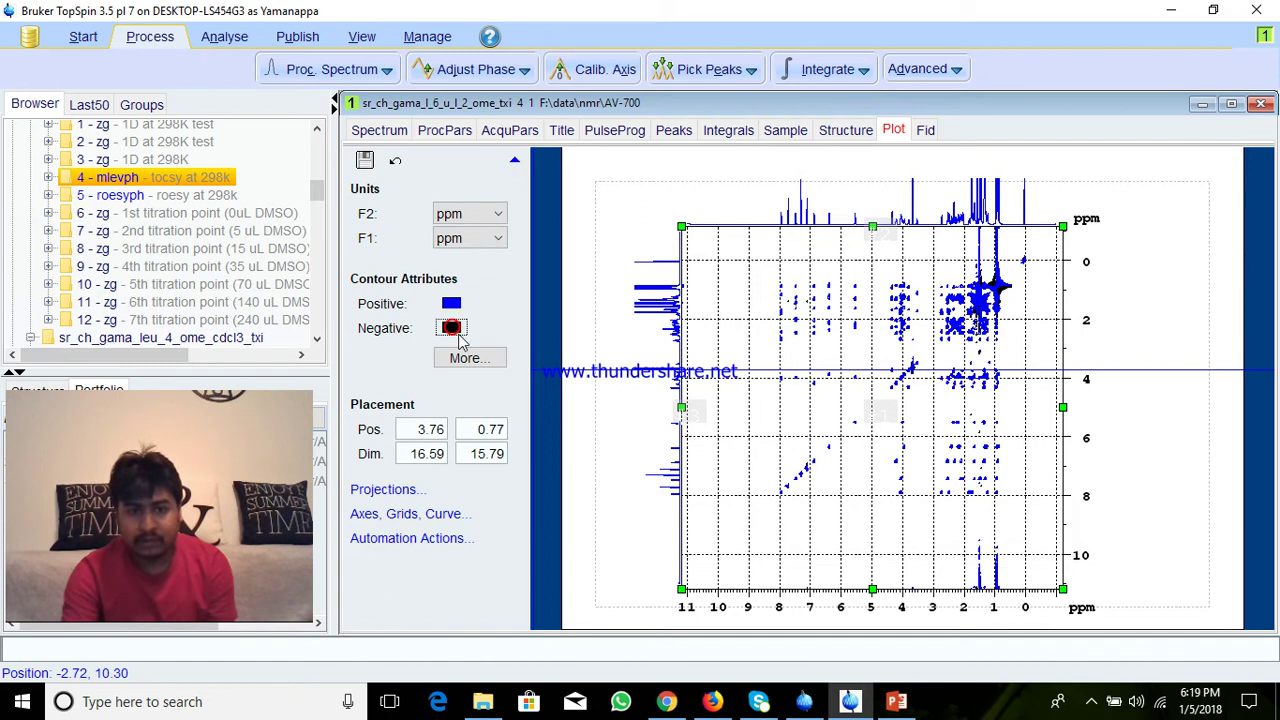
{"action": "left_click", "coordinate": [485, 446]}
{"action": "left_click", "coordinate": [596, 524]}
{"action": "left_click", "coordinate": [597, 492]}
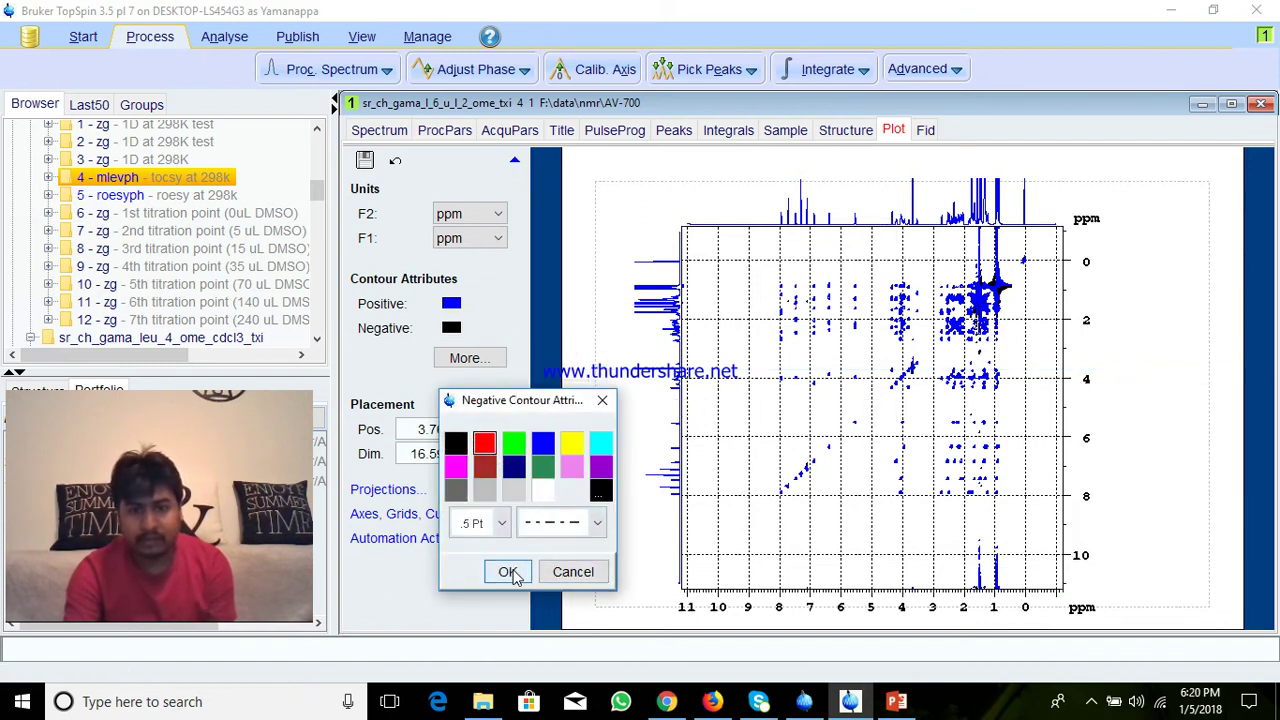
{"action": "left_click", "coordinate": [507, 572]}
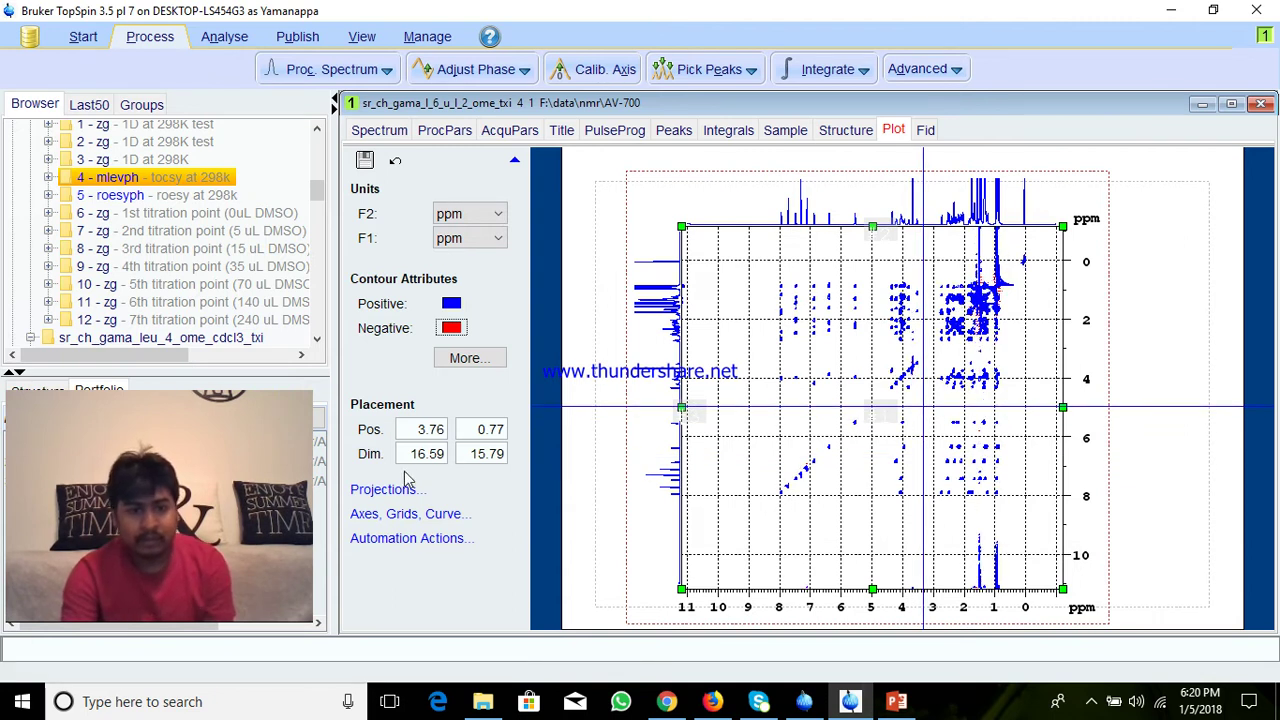
Step: Set the x plot limits to 10 and 4 ppm, and reduce the upper x limit to 9 ppm
{"action": "left_click", "coordinate": [367, 515]}
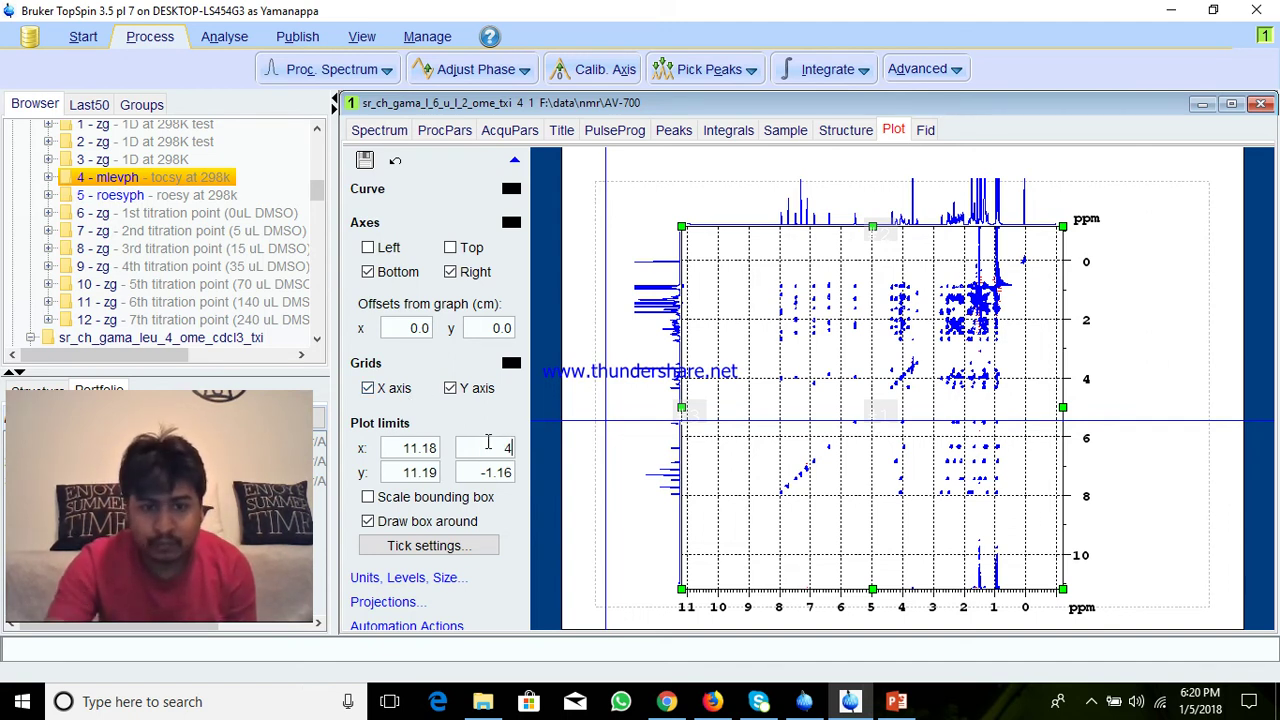
{"action": "left_click", "coordinate": [426, 447]}
{"action": "type", "text": "10"}
{"action": "key", "text": "Return"}
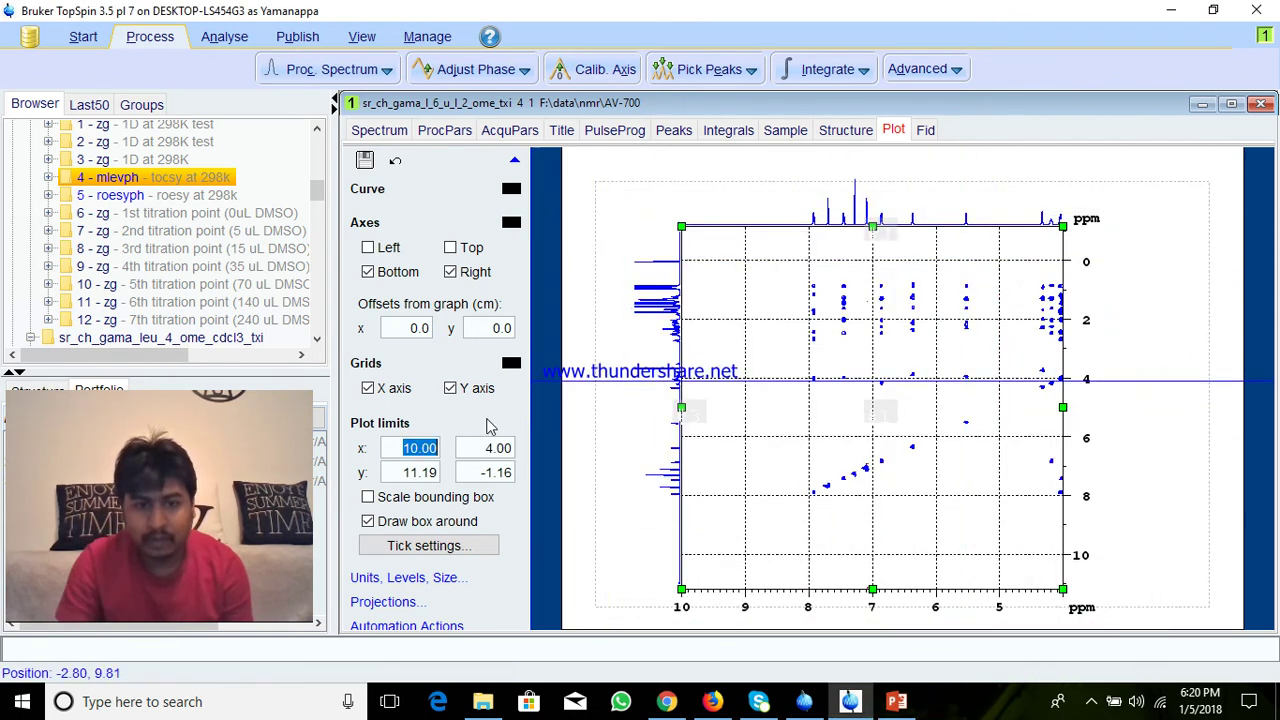
{"action": "left_click_drag", "start_coordinate": [399, 448], "coordinate": [437, 448]}
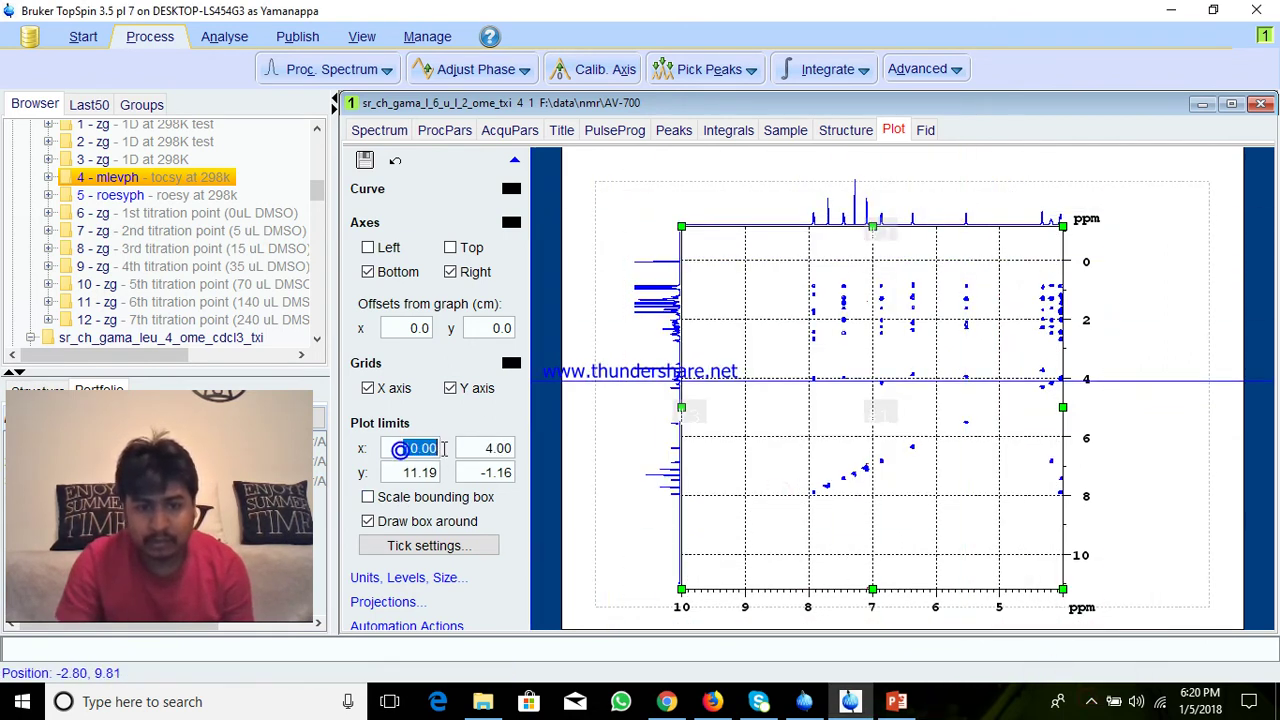
{"action": "type", "text": "9"}
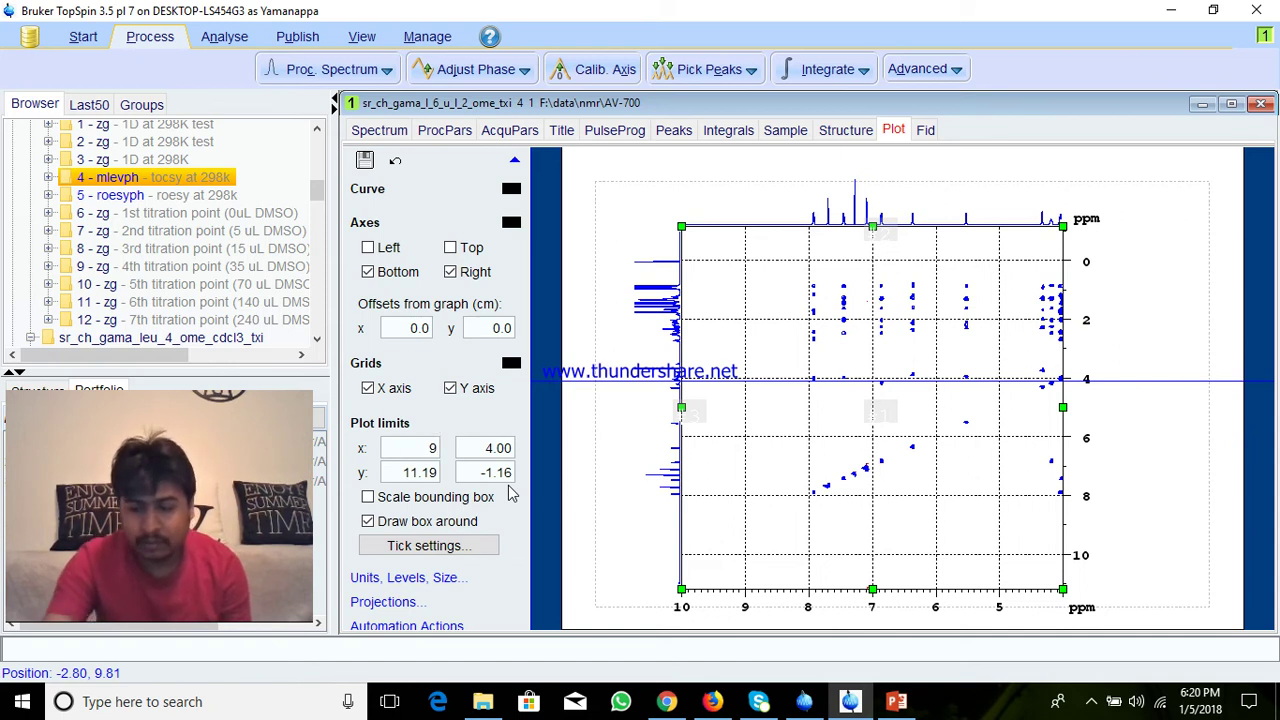
{"action": "key", "text": "Return"}
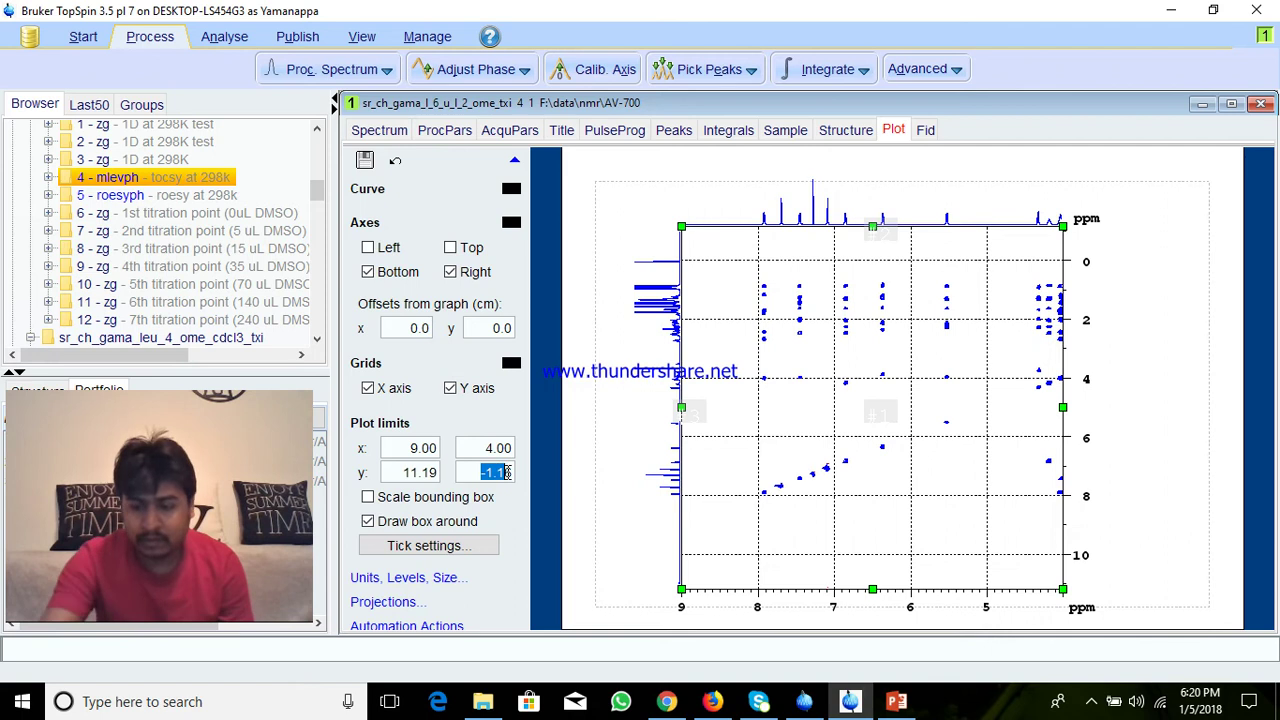
Step: Try 6 ppm as the lower y plot limit, and set the y limits to 4 and 1 ppm
{"action": "type", "text": "6"}
{"action": "key", "text": "Return"}
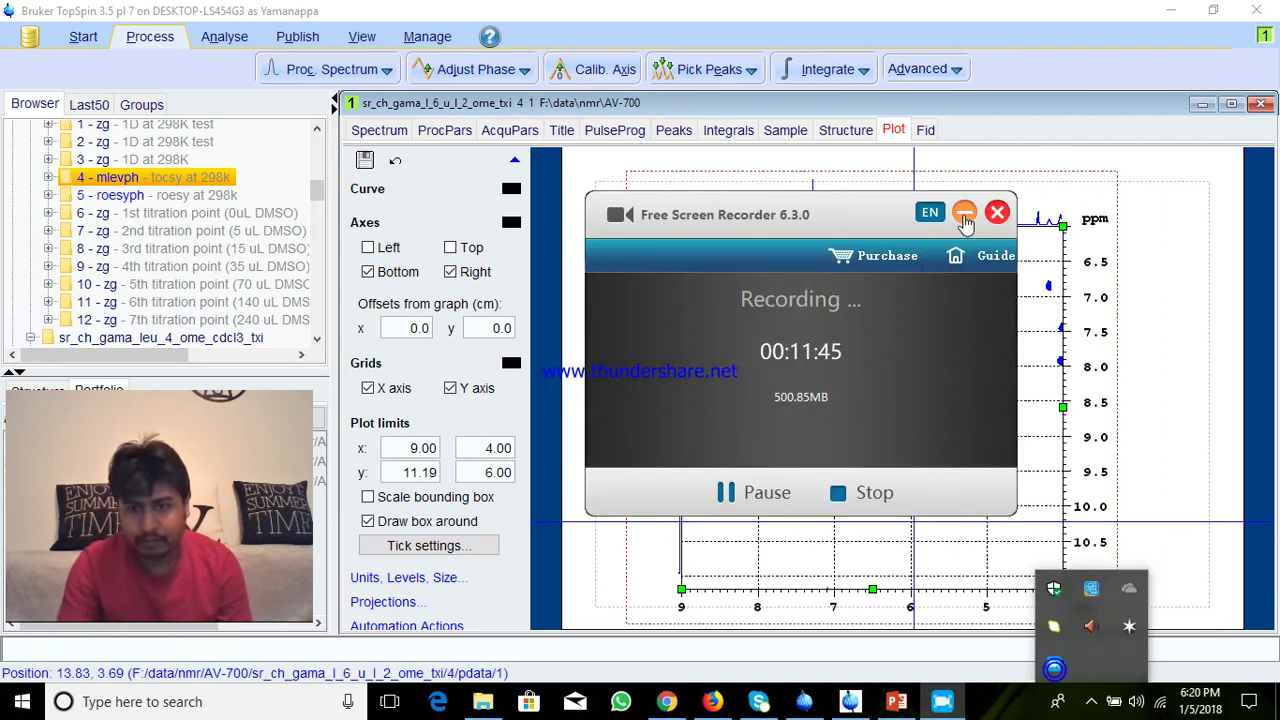
{"action": "left_click", "coordinate": [964, 214]}
{"action": "left_click", "coordinate": [468, 472]}
{"action": "left_click_drag", "start_coordinate": [471, 472], "coordinate": [525, 470]}
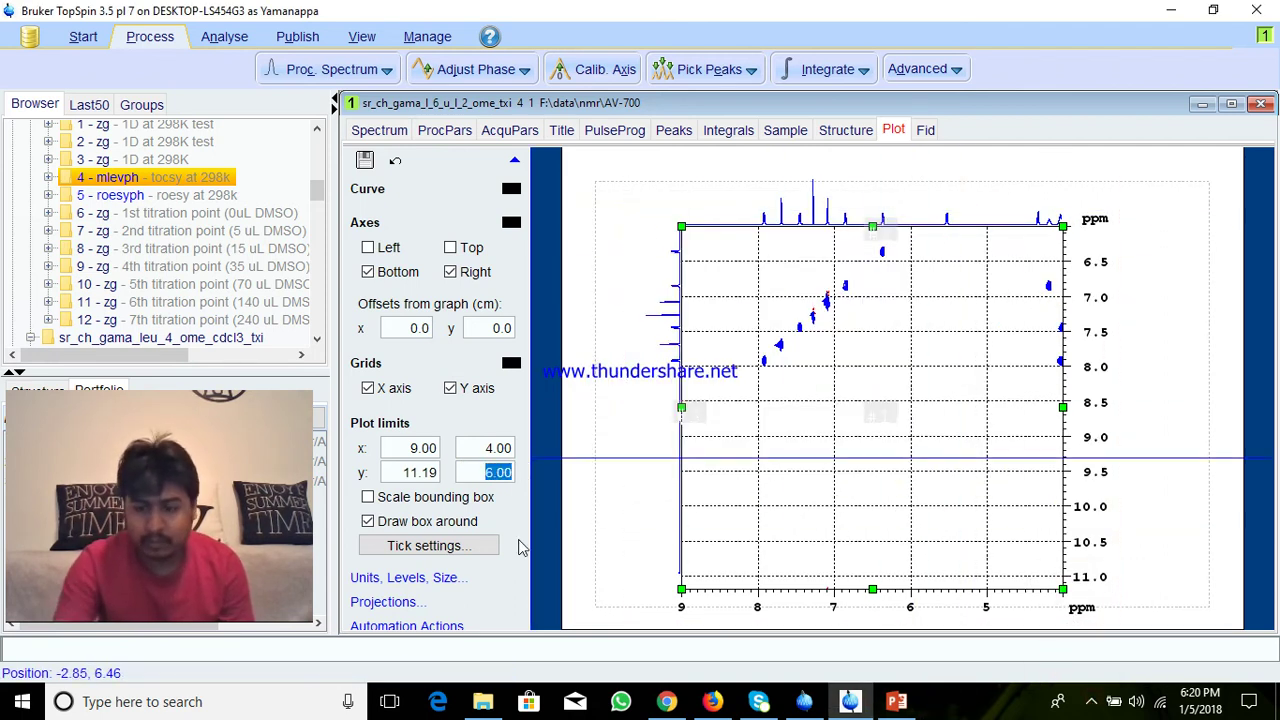
{"action": "double_click", "coordinate": [427, 470]}
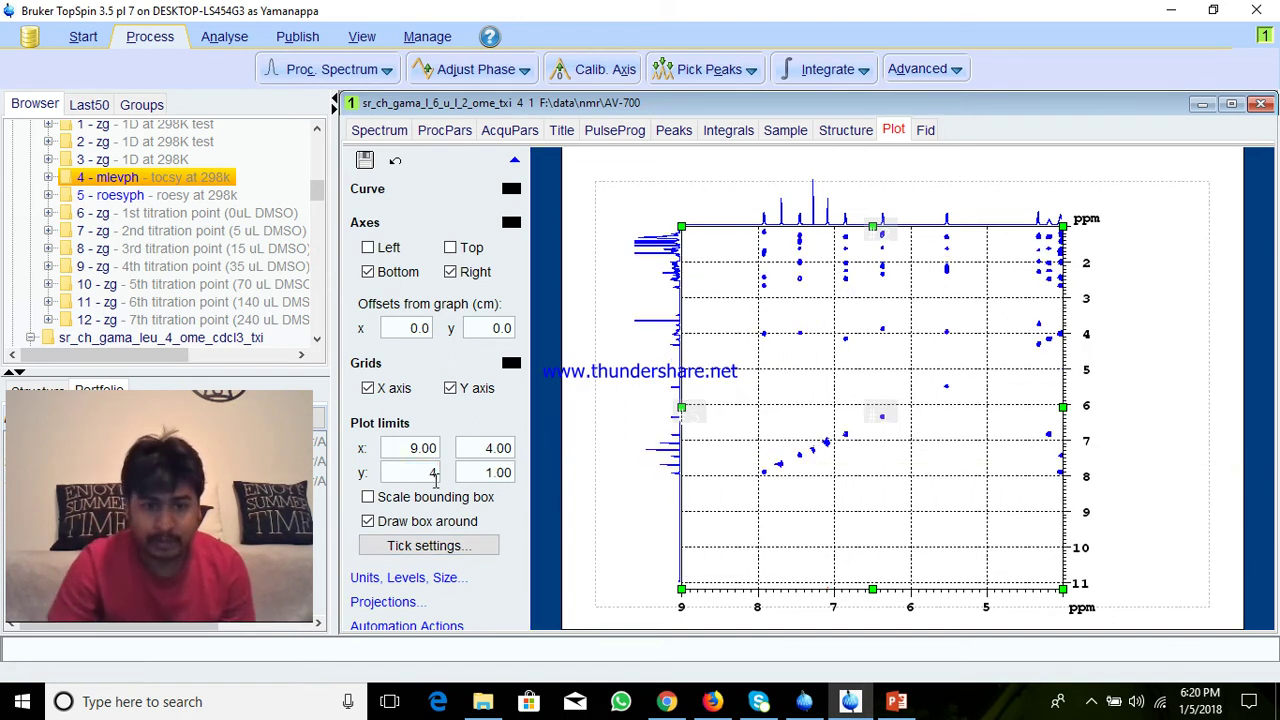
{"action": "type", "text": "4"}
{"action": "key", "text": "Return"}
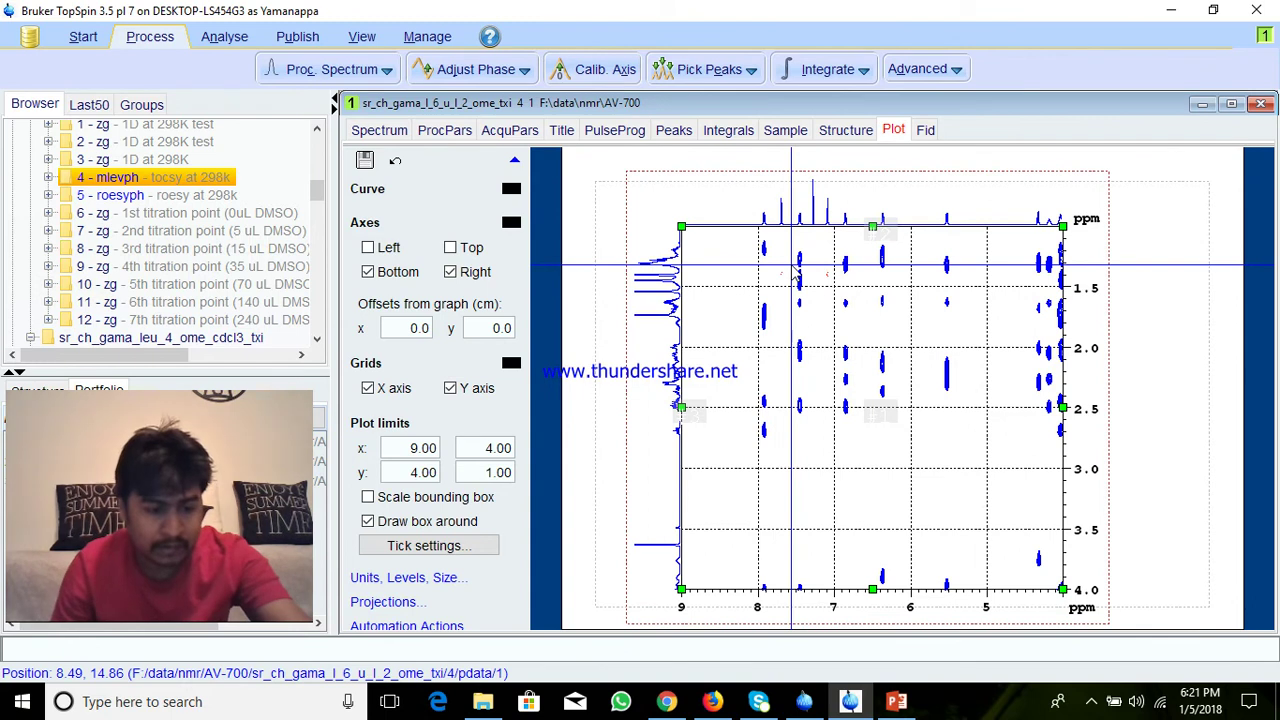
Step: Show the toolbars, reset the plot limits and expand the plot to about 8.20–5.12 ppm in x and 4.45–0.52 ppm in y
{"action": "key", "text": "ctrl+space"}
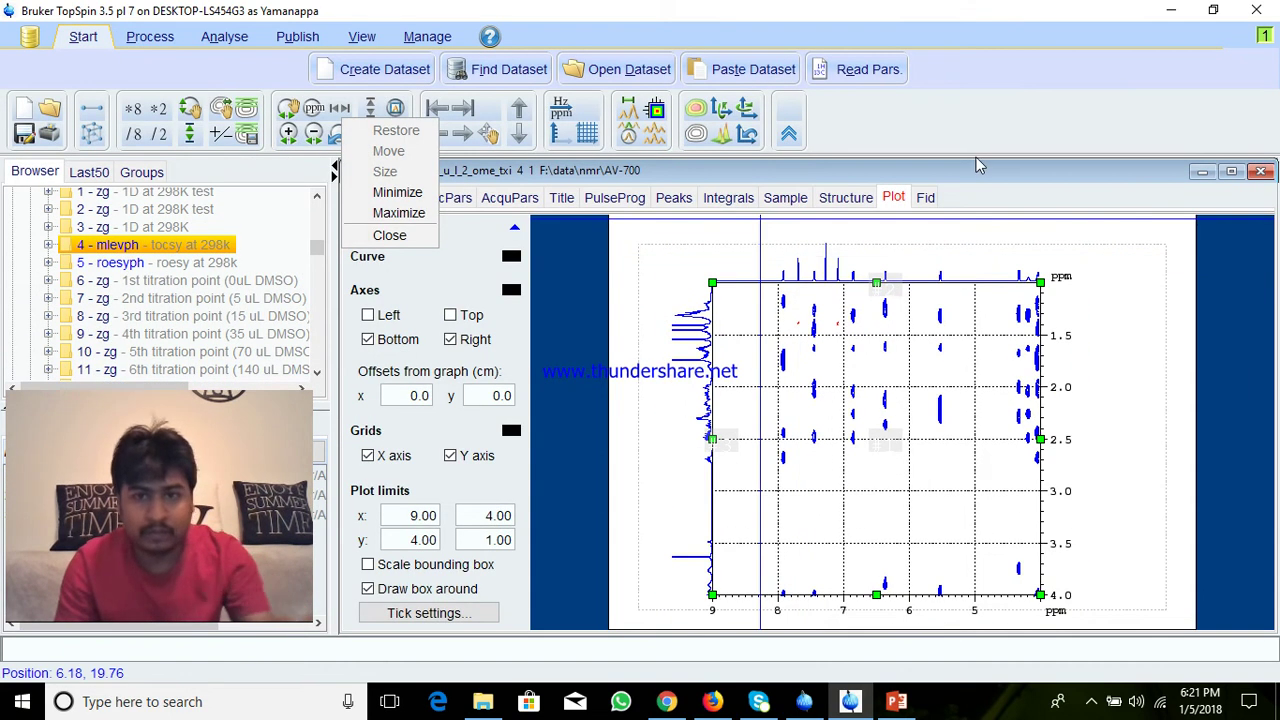
{"action": "key", "text": "Escape"}
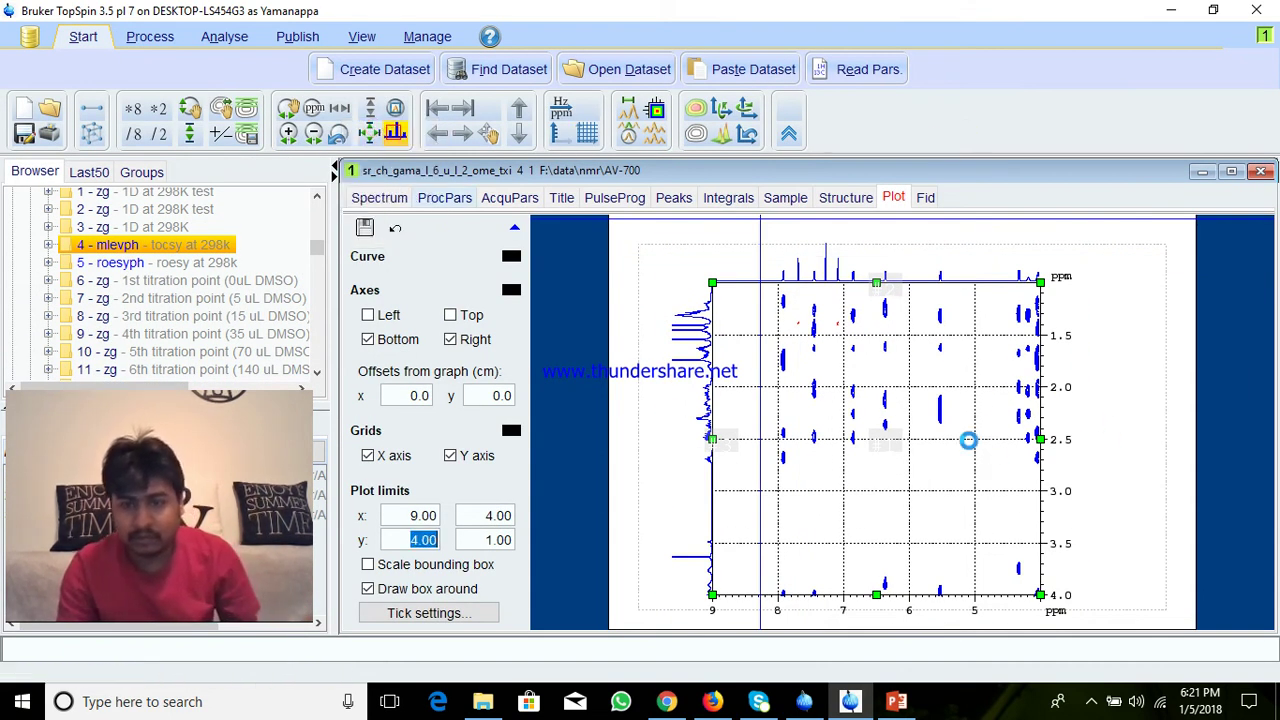
{"action": "left_click", "coordinate": [514, 228]}
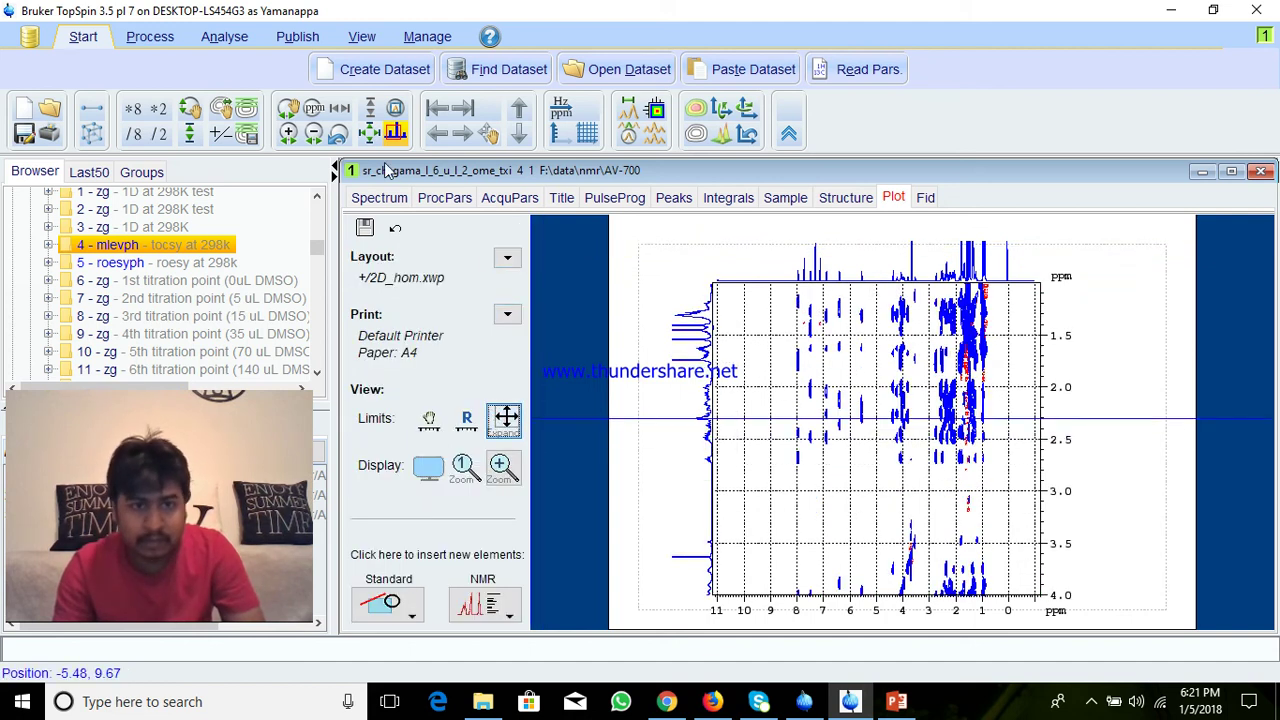
{"action": "left_click", "coordinate": [505, 418]}
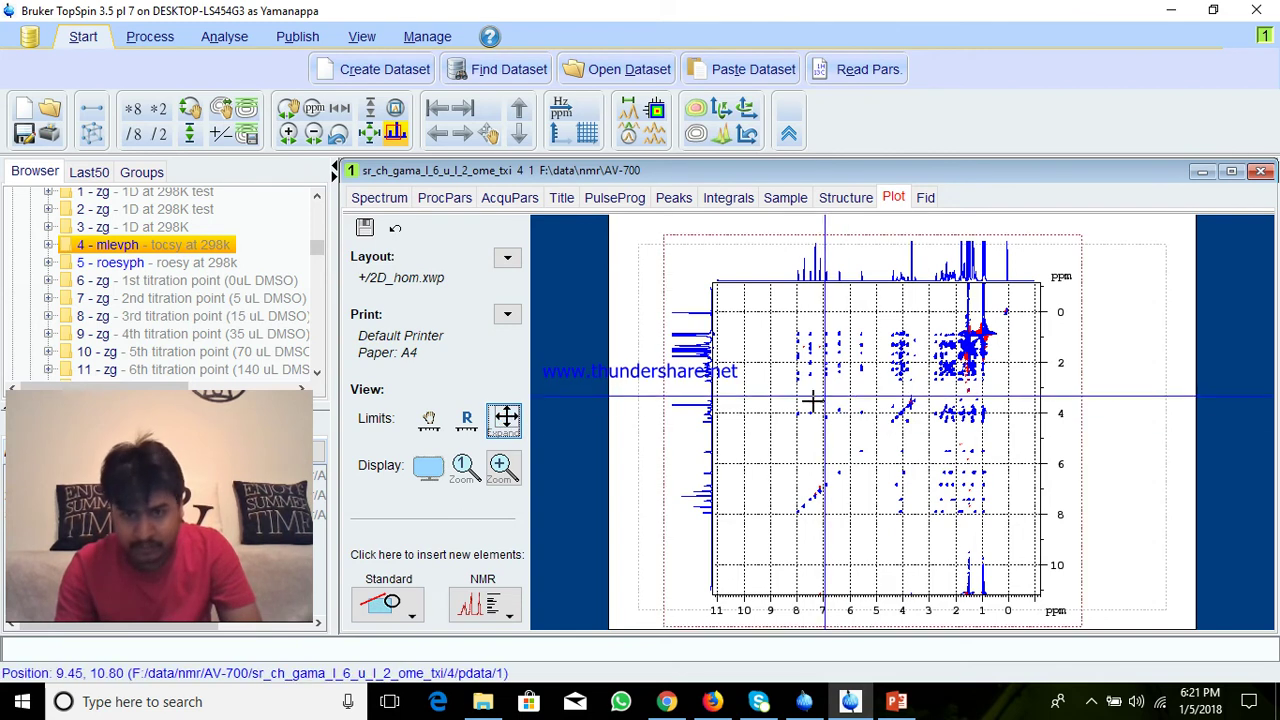
{"action": "left_click_drag", "start_coordinate": [791, 423], "coordinate": [875, 336]}
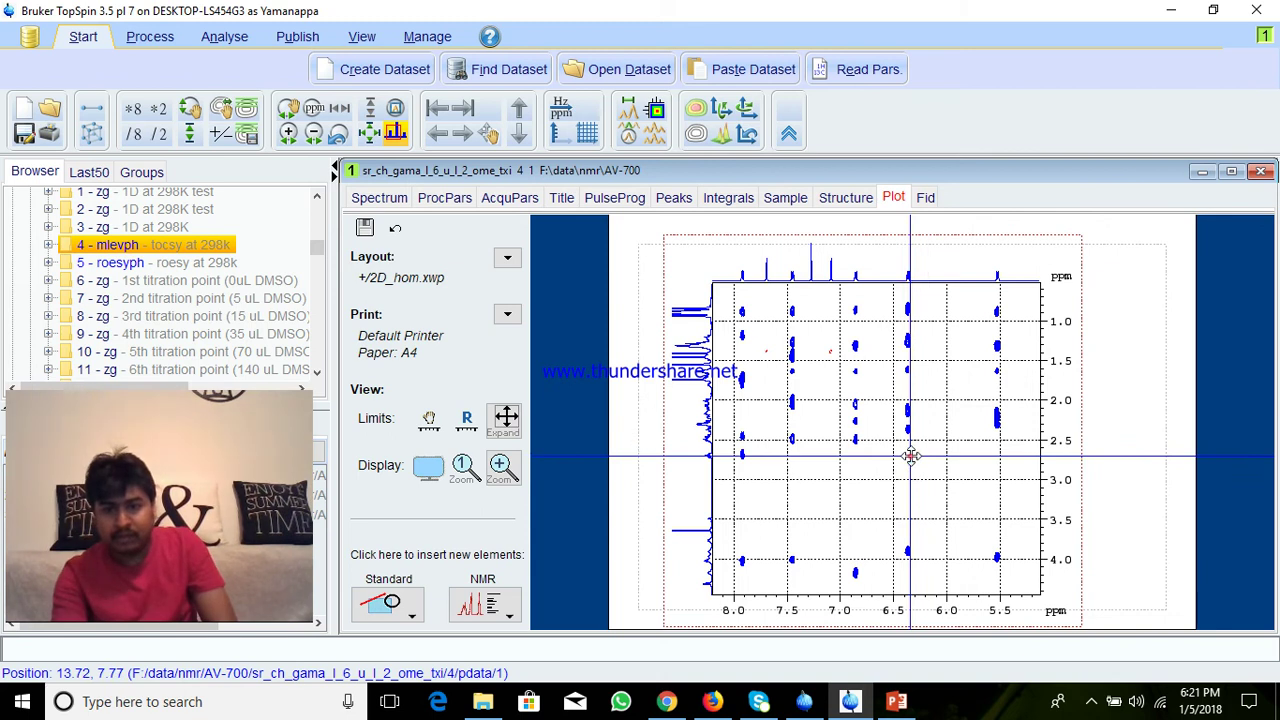
{"action": "left_click", "coordinate": [929, 437]}
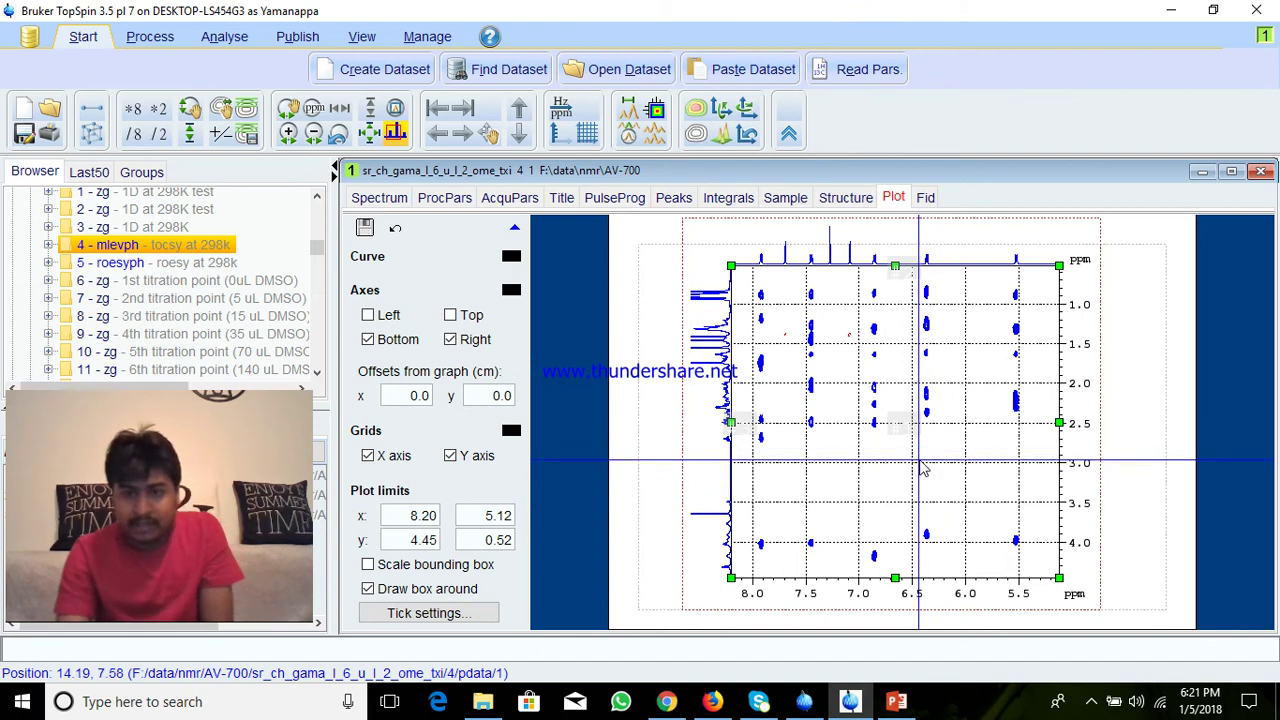
Step: Export the expanded plot region to tocsy.pdf in the test folder
{"action": "left_click", "coordinate": [290, 36]}
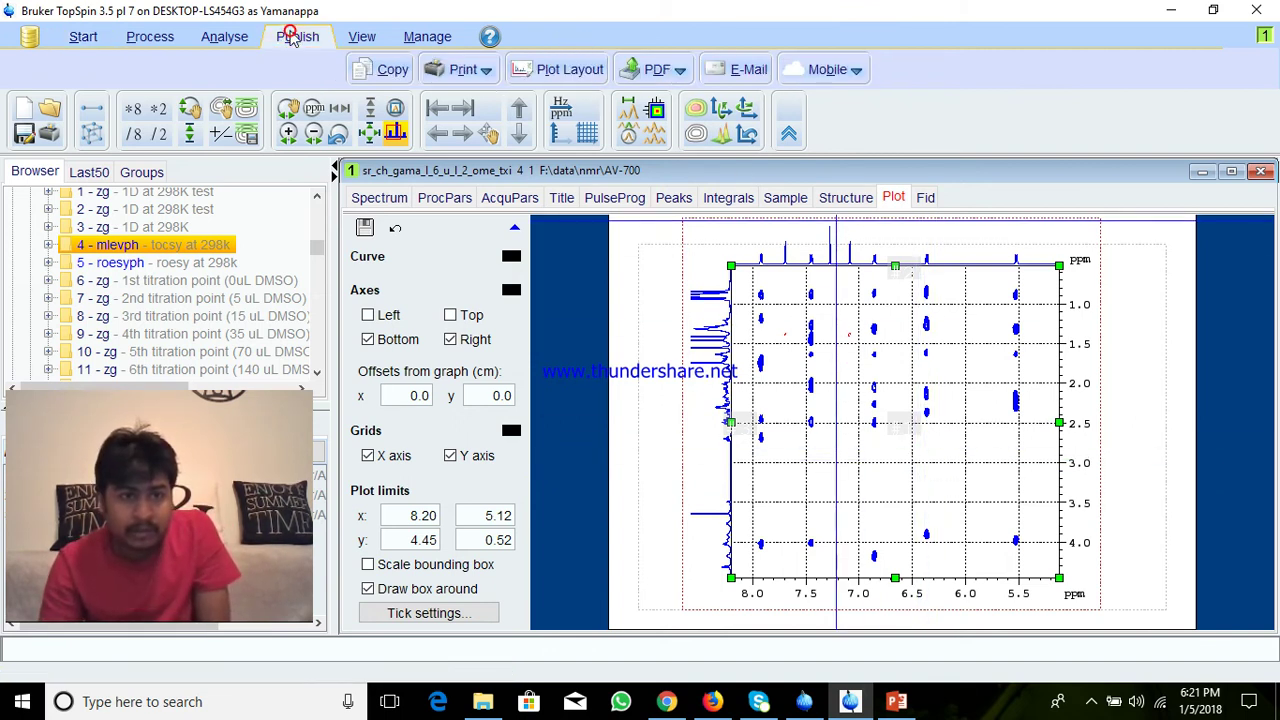
{"action": "left_click", "coordinate": [652, 75]}
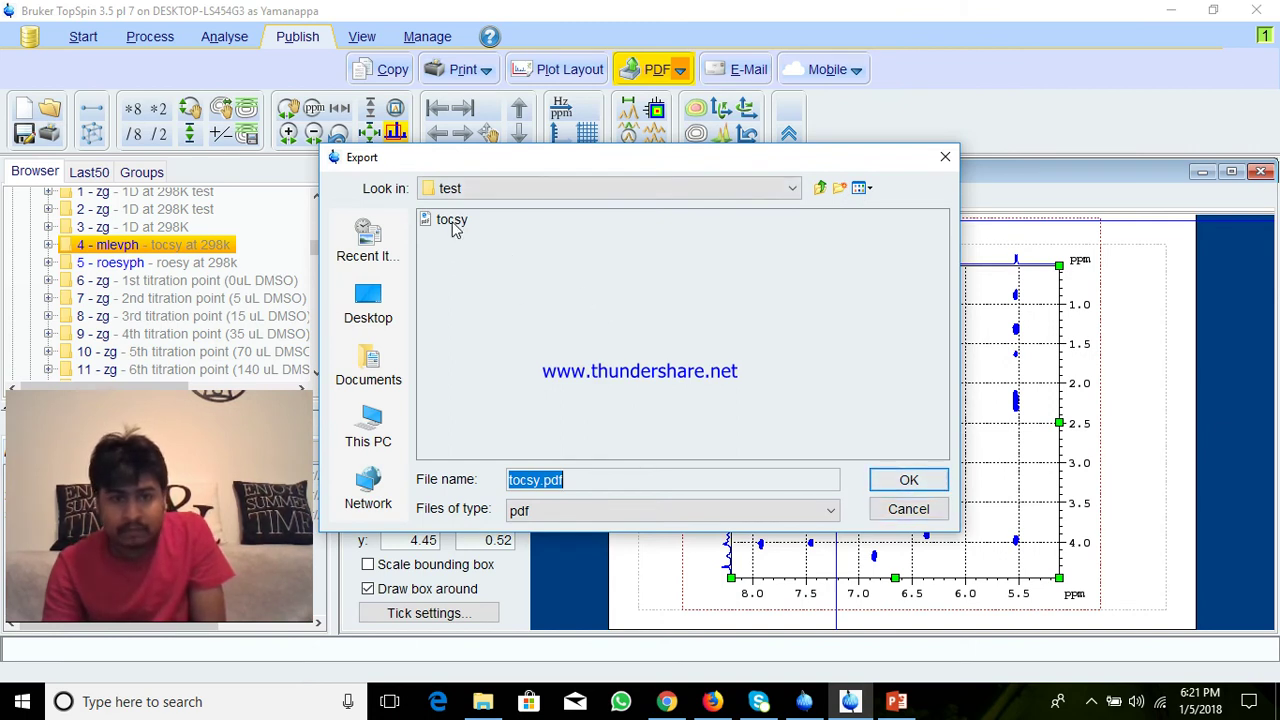
{"action": "left_click", "coordinate": [925, 485]}
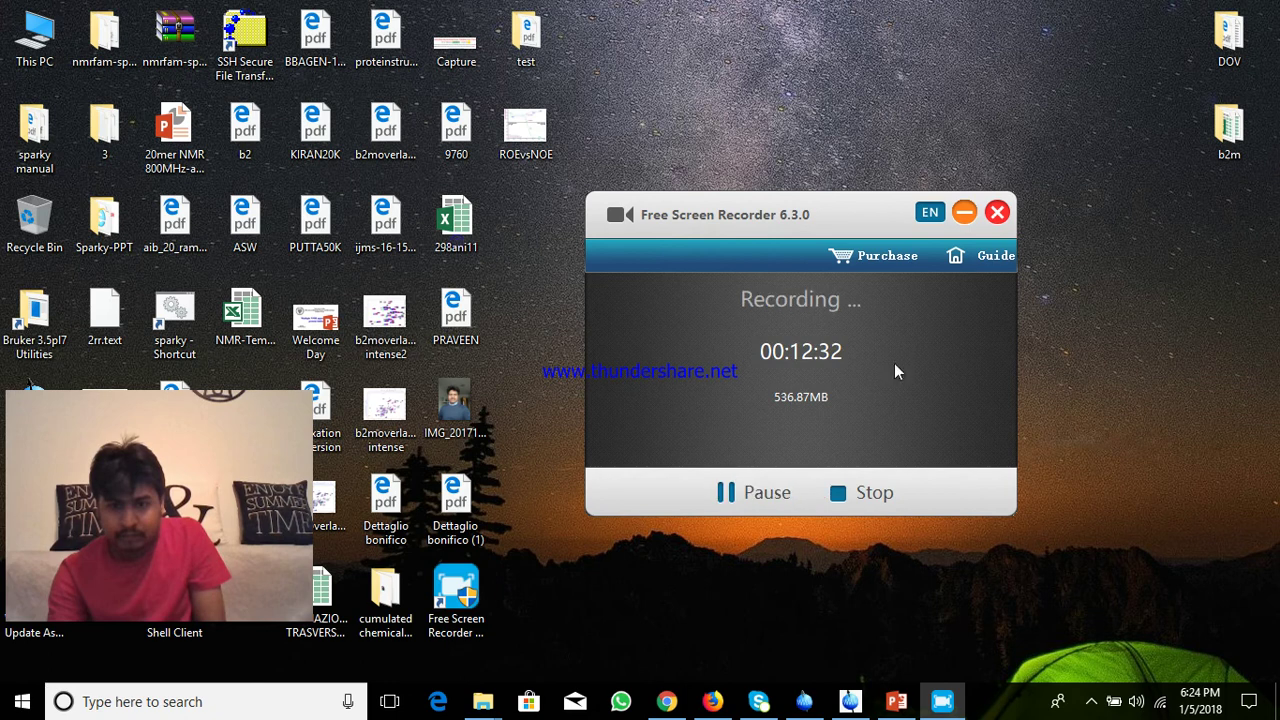
Step: Return to TopSpin, export the full-range plot over tocsy.pdf in the test folder at 1200 dpi, and list the other export options
{"action": "left_click", "coordinate": [965, 208]}
{"action": "left_click", "coordinate": [852, 702]}
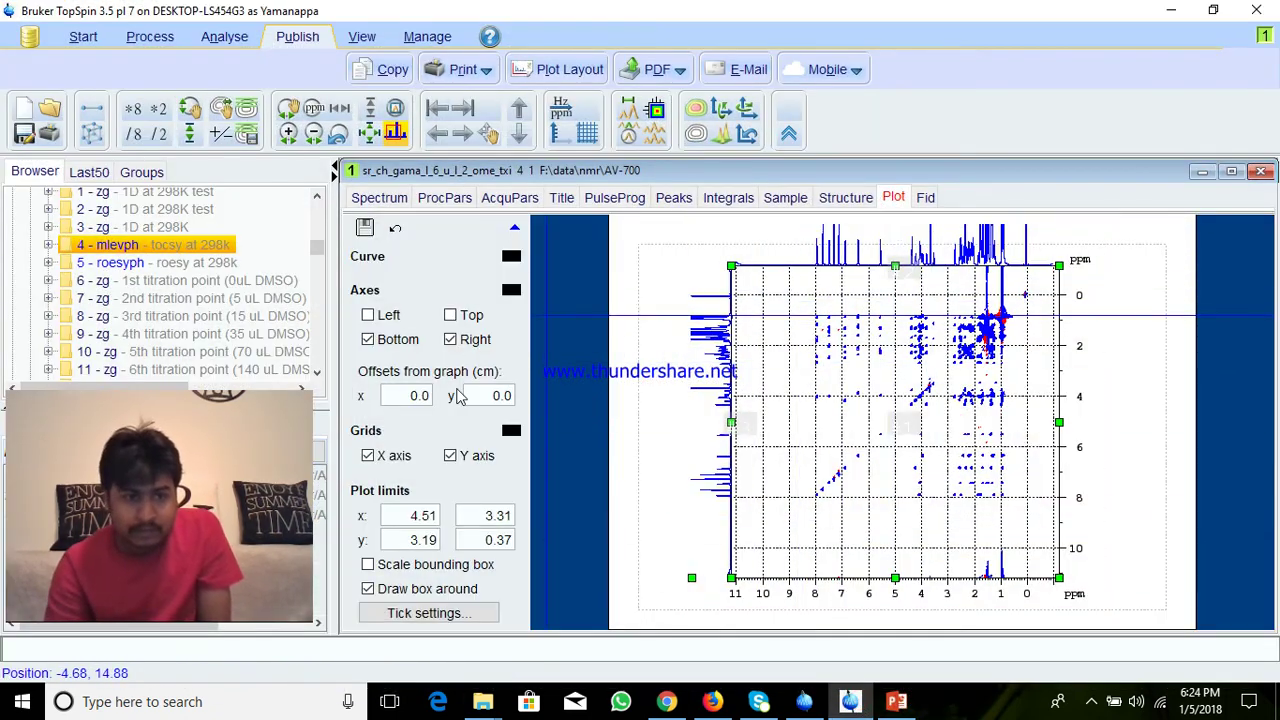
{"action": "left_click", "coordinate": [655, 72]}
{"action": "left_click", "coordinate": [451, 219]}
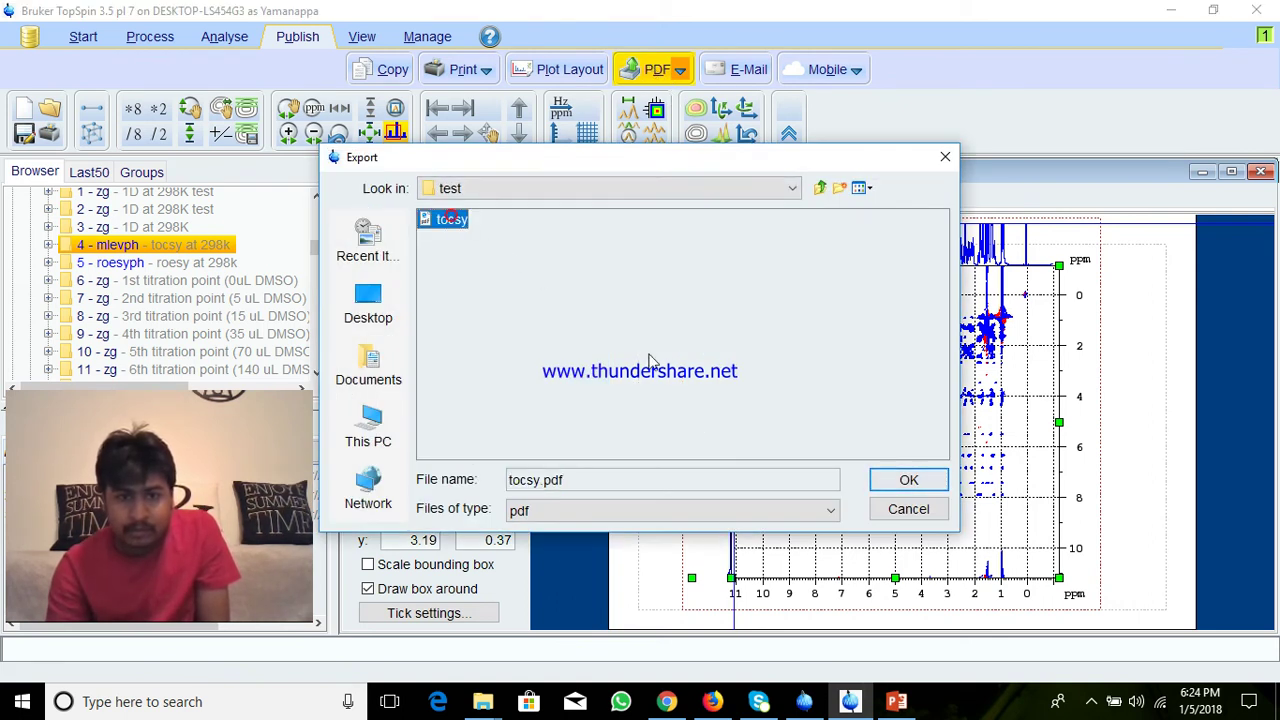
{"action": "left_click", "coordinate": [906, 480]}
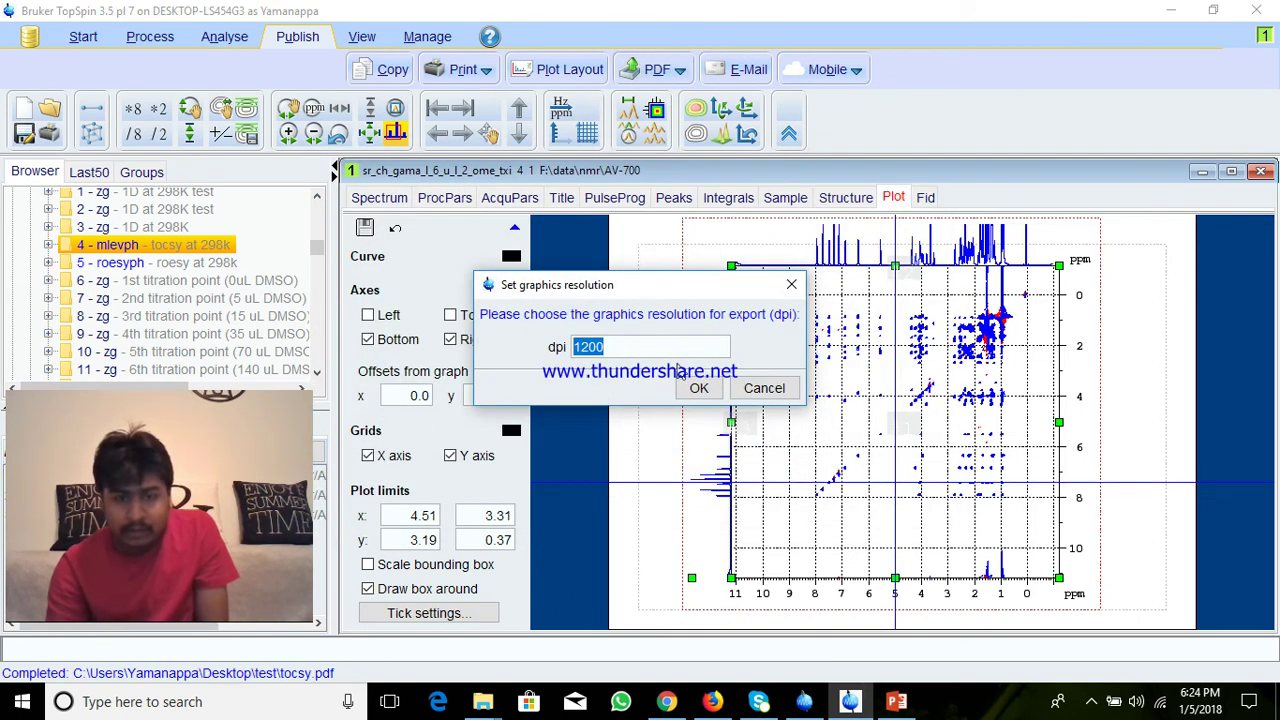
{"action": "left_click", "coordinate": [700, 390]}
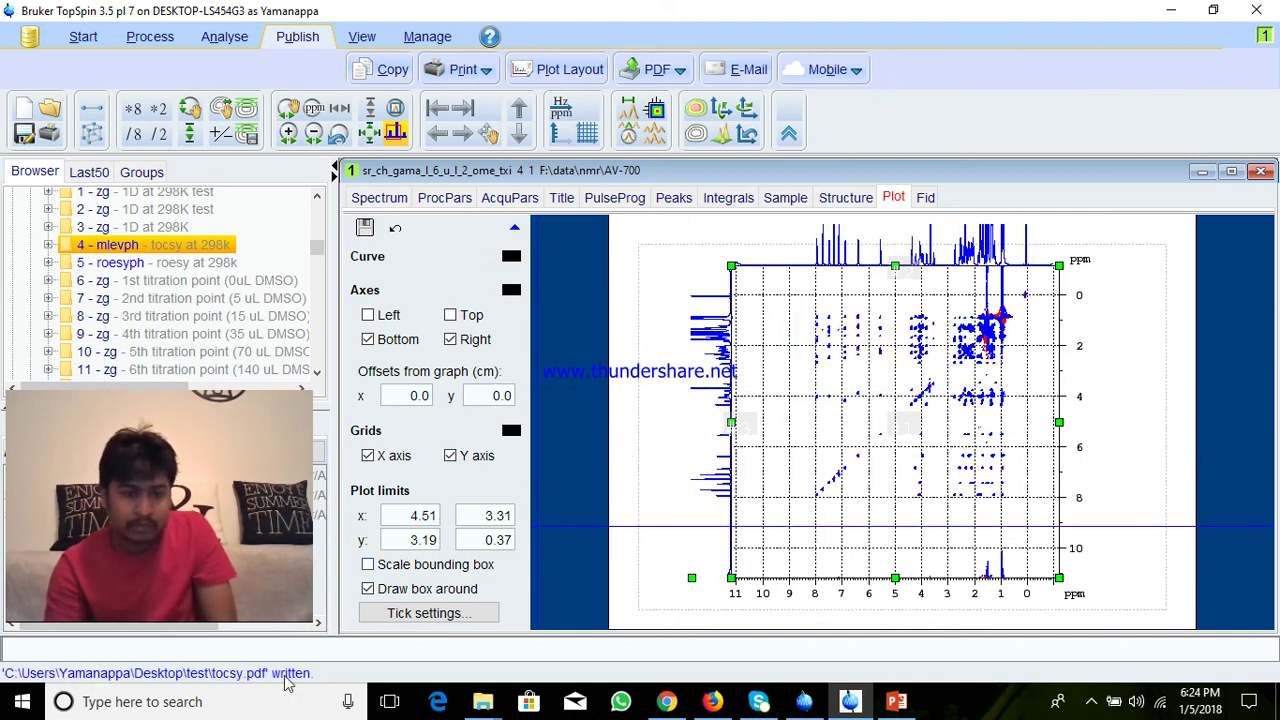
{"action": "left_click", "coordinate": [684, 72]}
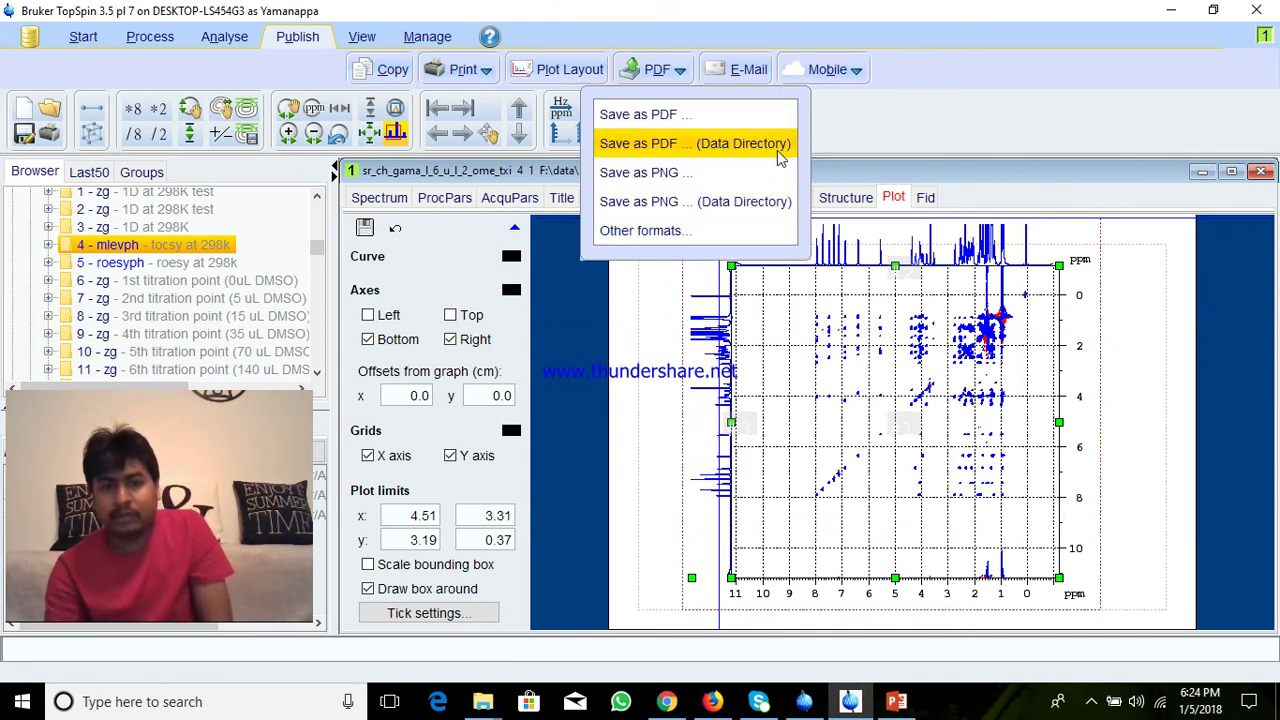
Step: Dismiss the export options and expand the plot to about 8.09–5.29 ppm in x and 4.53–0.52 ppm in y
{"action": "left_click", "coordinate": [918, 130]}
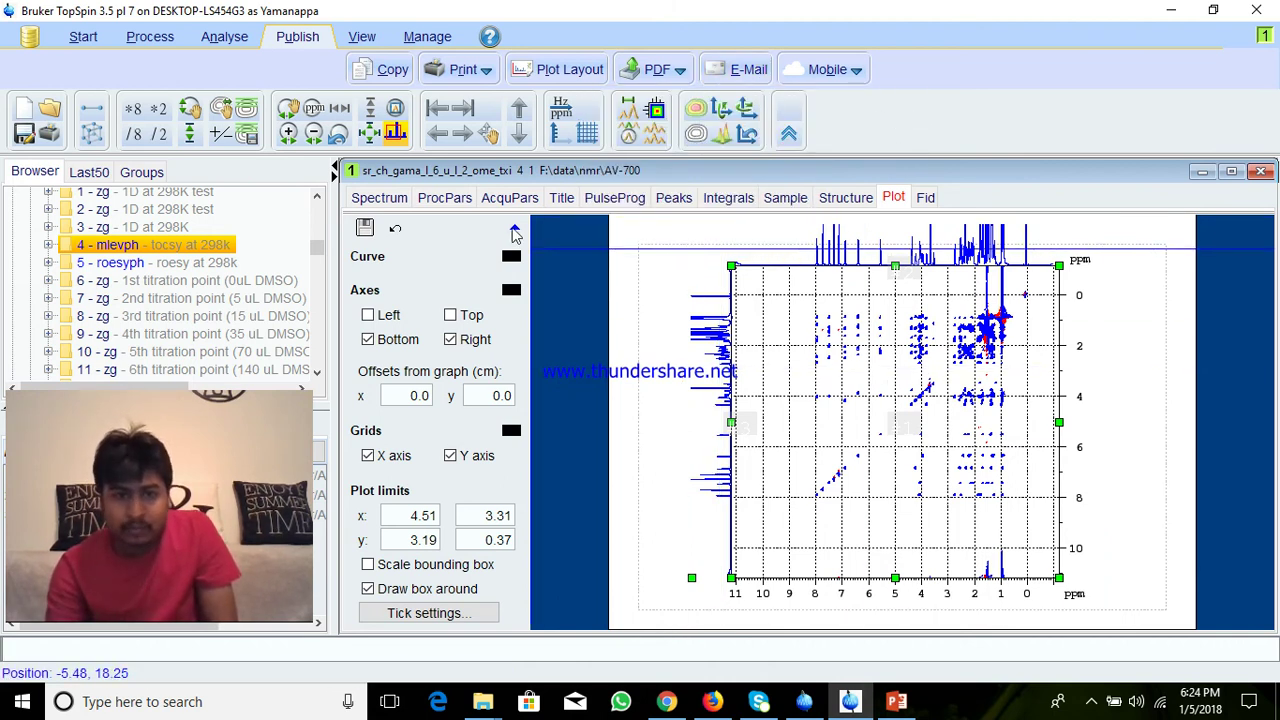
{"action": "left_click", "coordinate": [514, 228]}
{"action": "left_click", "coordinate": [505, 420]}
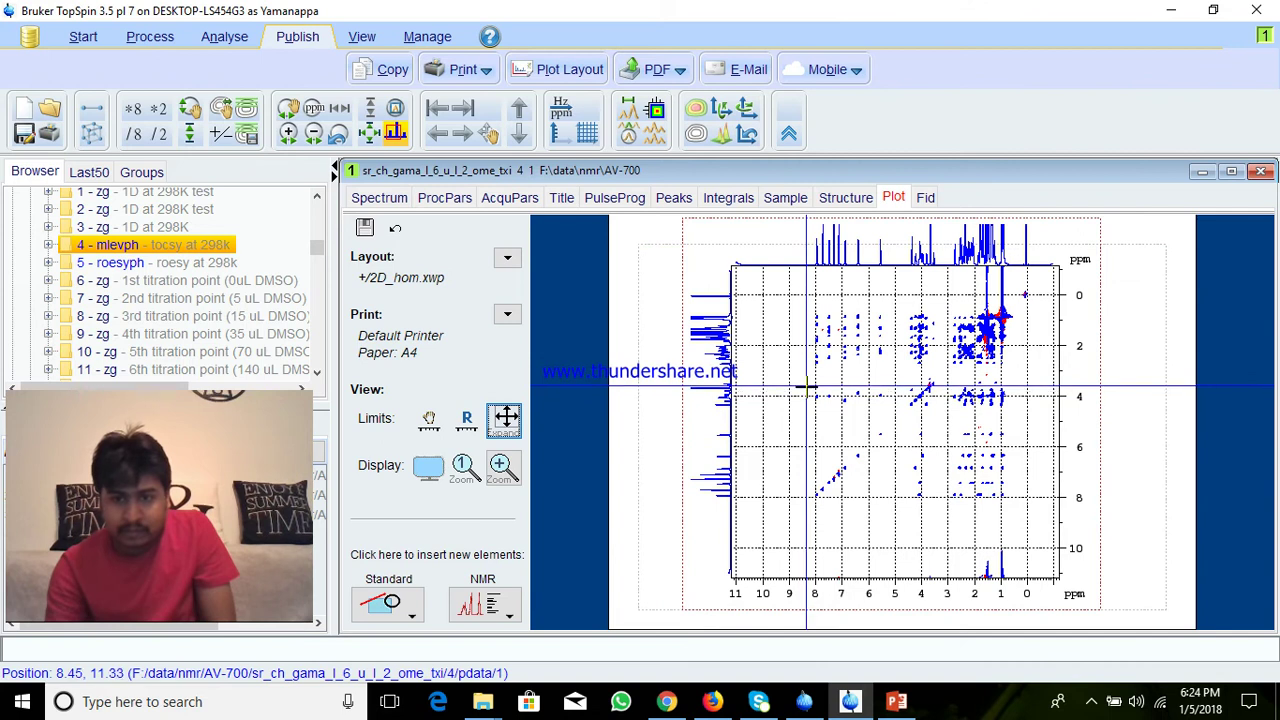
{"action": "left_click_drag", "start_coordinate": [815, 408], "coordinate": [887, 307]}
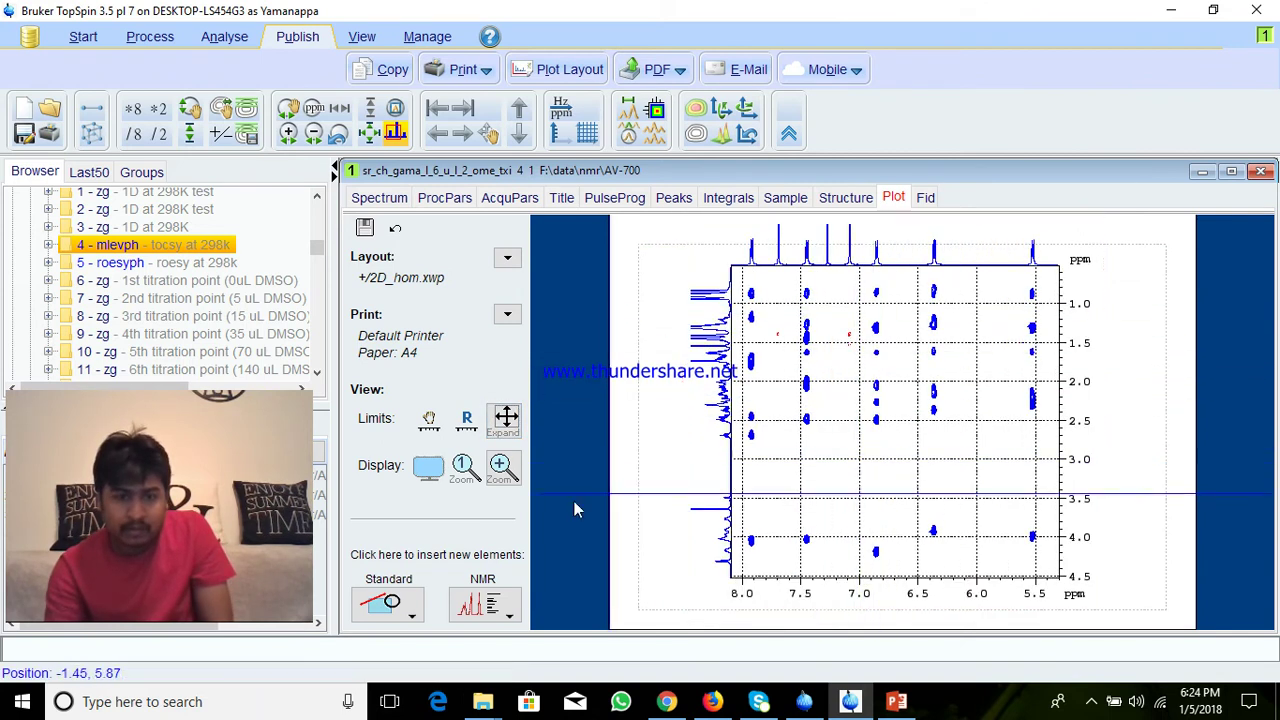
{"action": "left_click", "coordinate": [831, 449]}
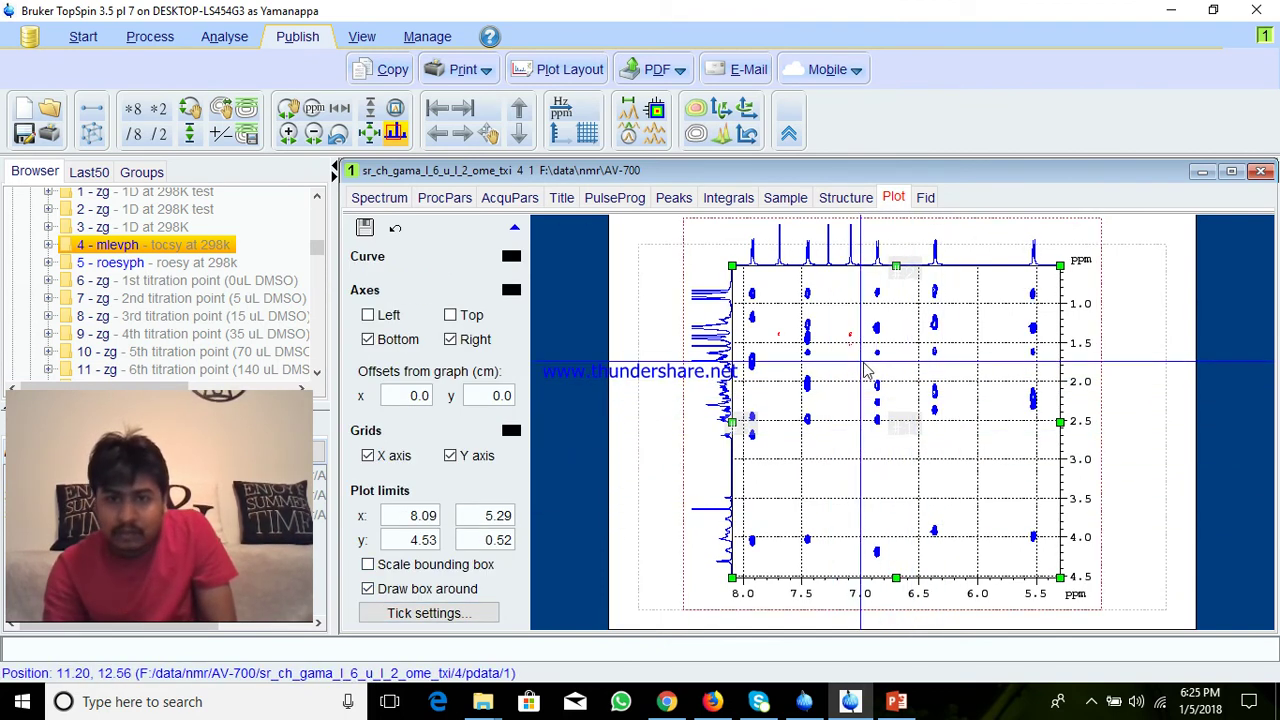
Step: Export the expanded plot over tocsy.pdf in the test folder at 1200 dpi
{"action": "left_click", "coordinate": [651, 69]}
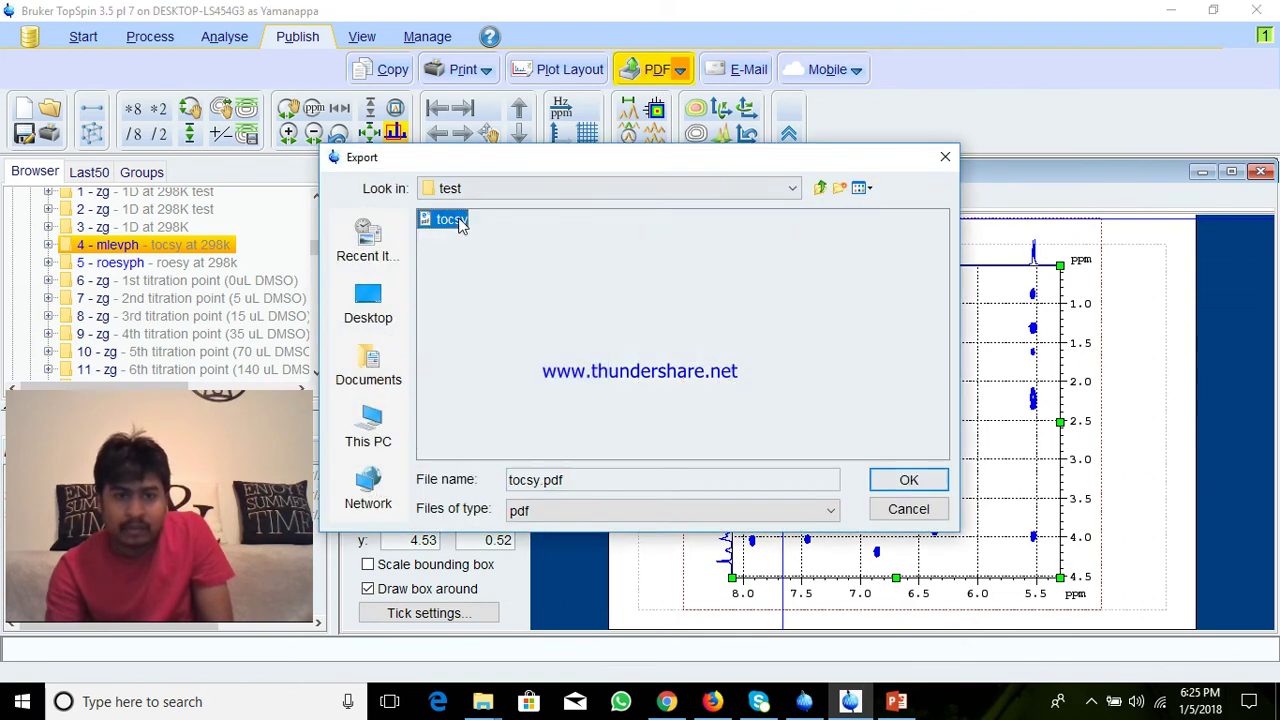
{"action": "left_click", "coordinate": [906, 480]}
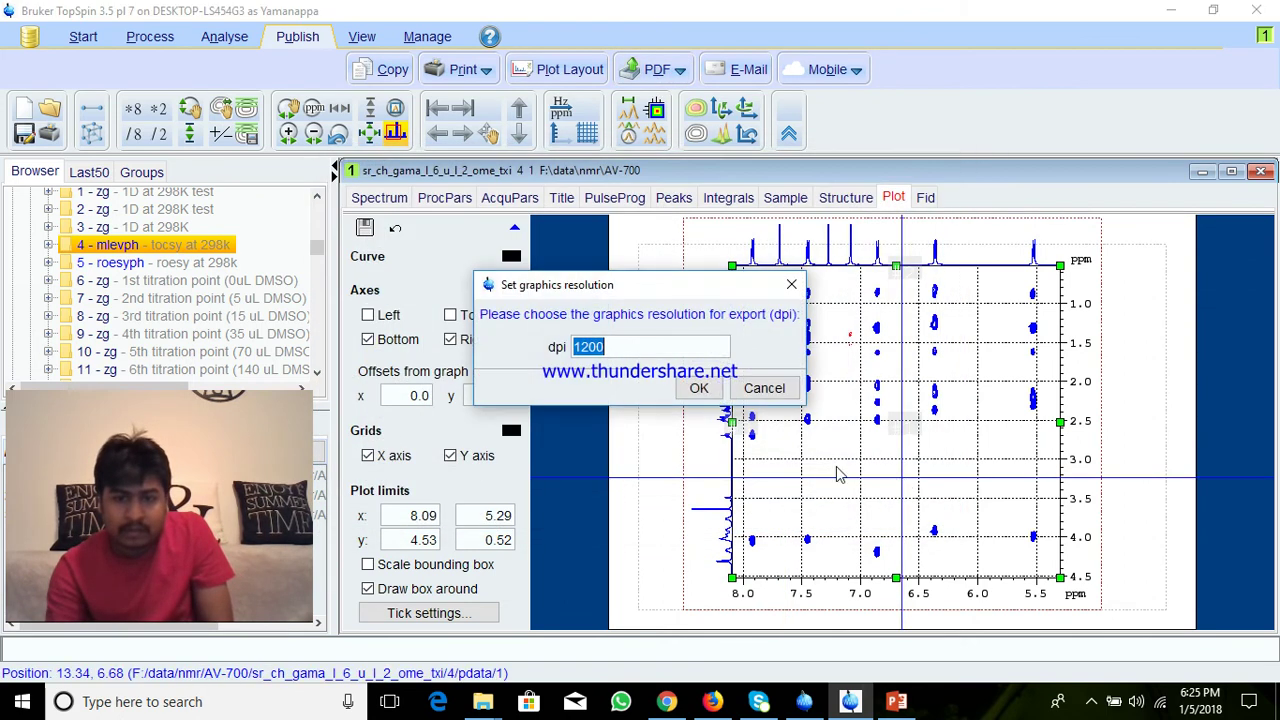
{"action": "left_click", "coordinate": [710, 390]}
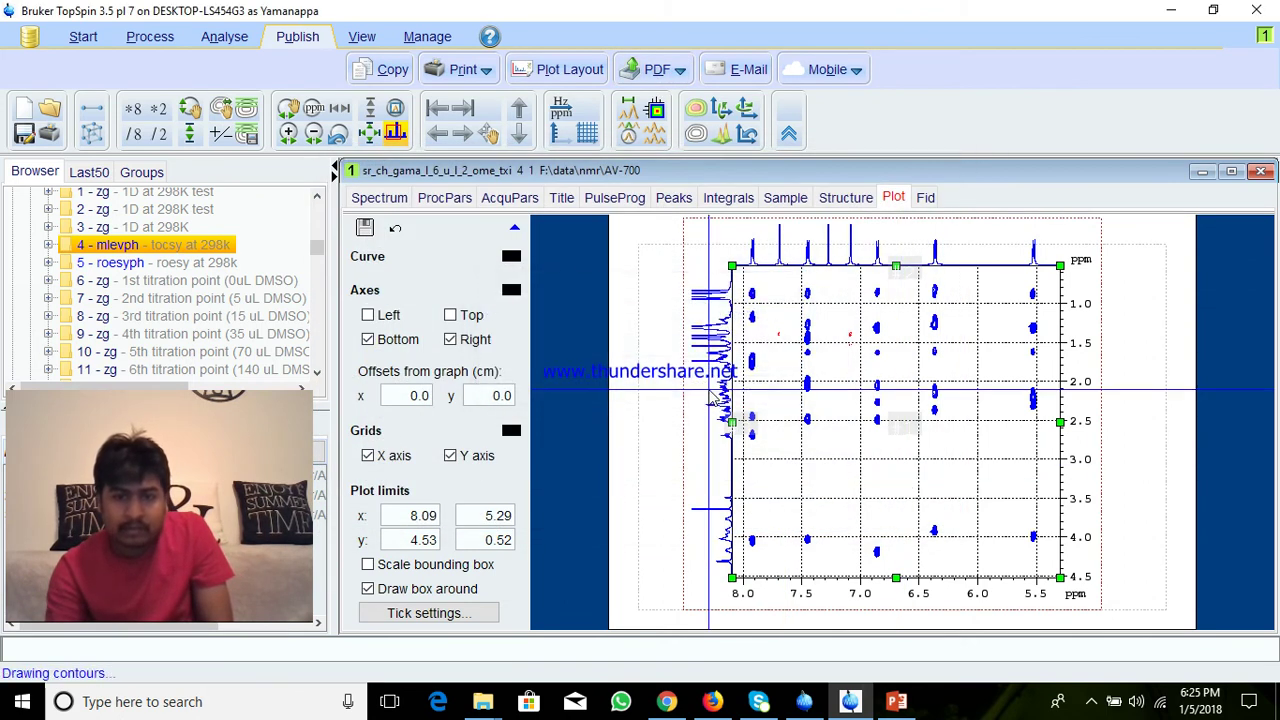
Step: Switch to PowerPoint, add a blank slide after slide 3, and minimize the presentation
{"action": "left_click", "coordinate": [897, 704]}
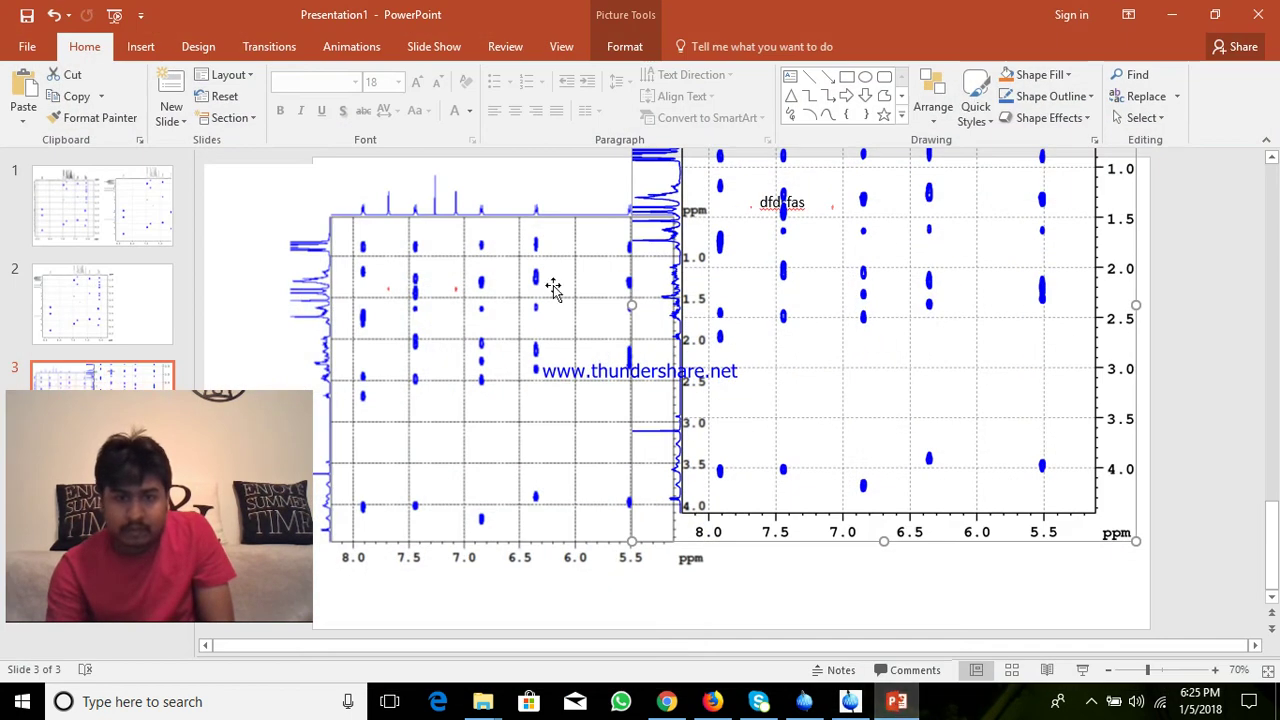
{"action": "left_click", "coordinate": [171, 98]}
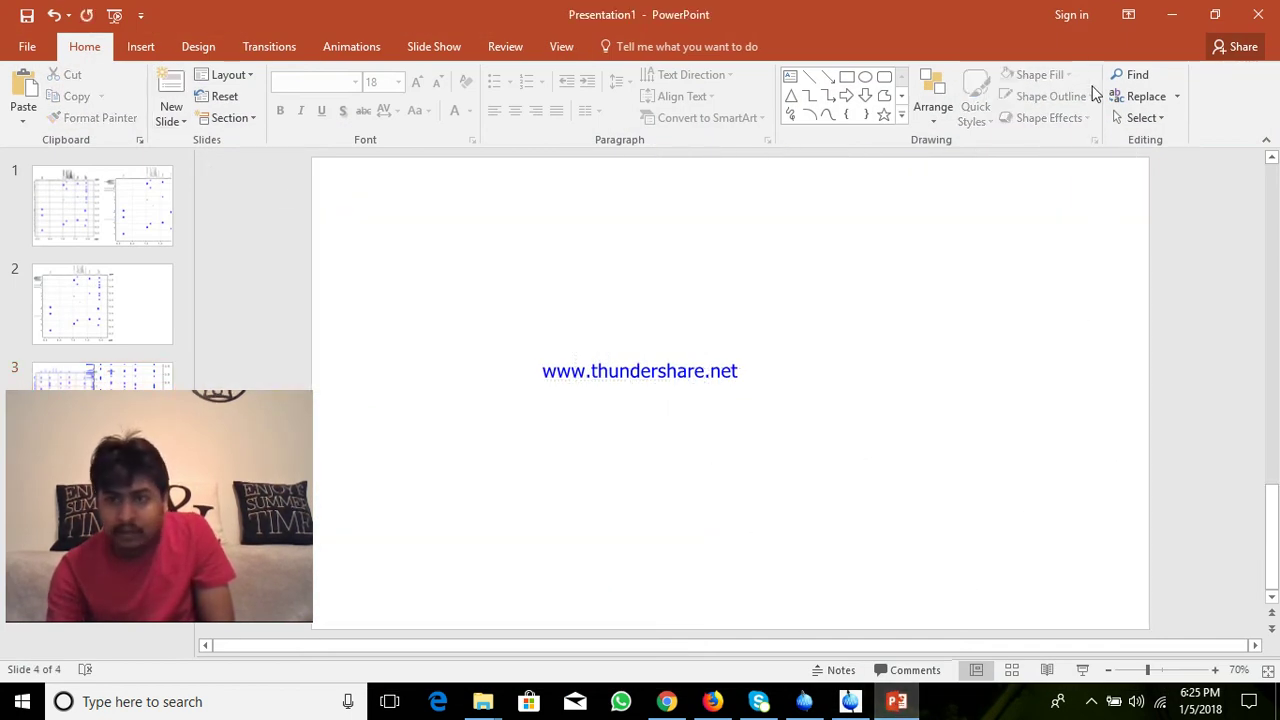
{"action": "left_click", "coordinate": [1173, 14]}
Step: Open the test folder in File Explorer and examine the exported tocsy.pdf, closing the viewer when done
{"action": "mouse_move", "coordinate": [482, 701]}
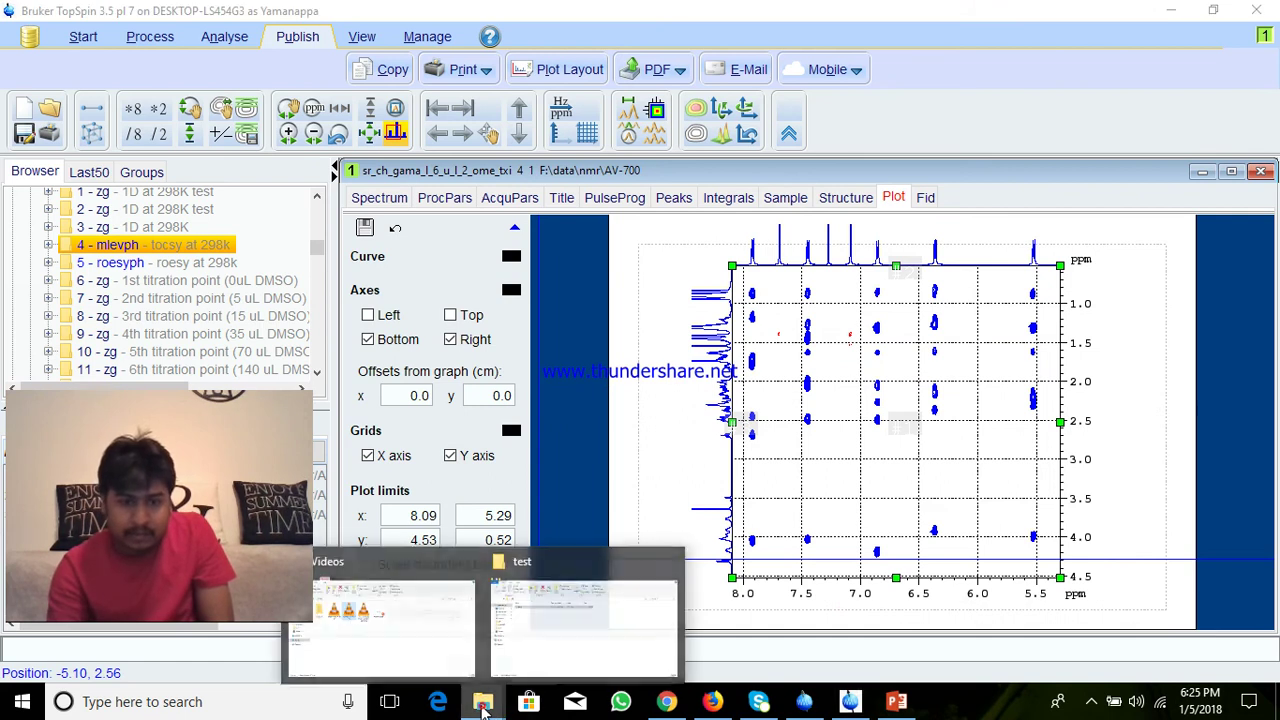
{"action": "left_click", "coordinate": [595, 623]}
{"action": "left_click", "coordinate": [382, 280]}
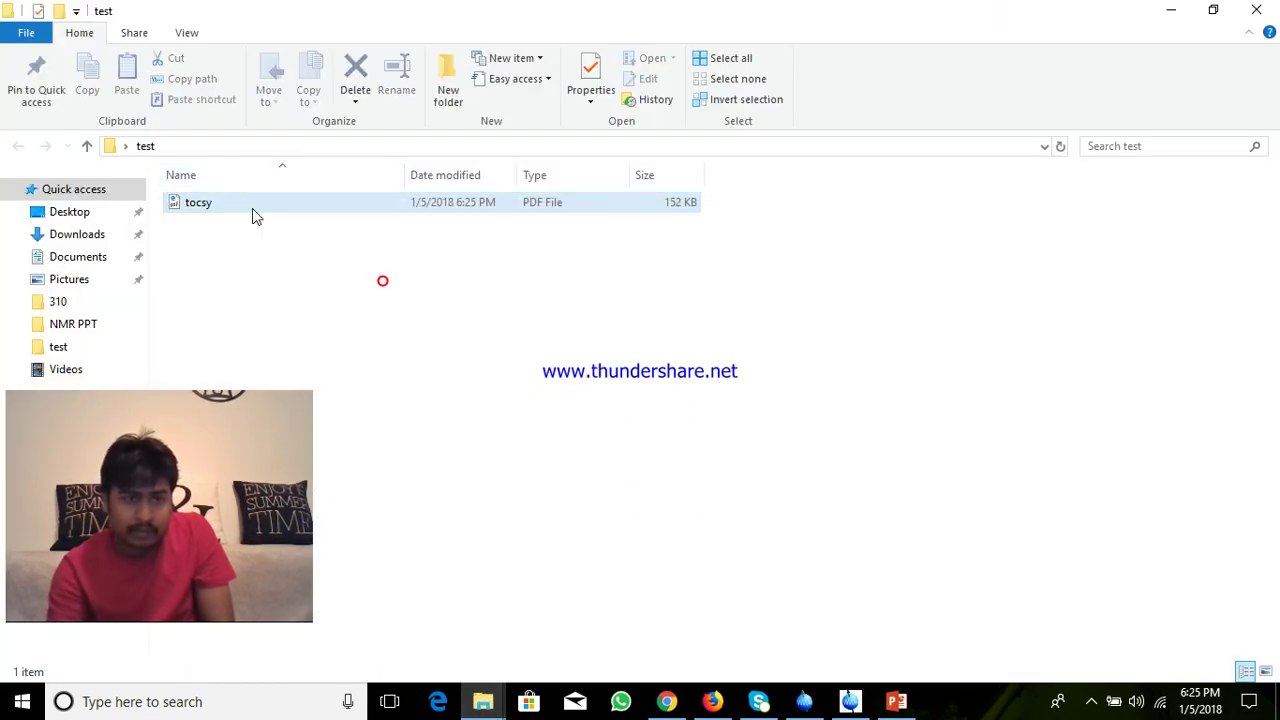
{"action": "right_click", "coordinate": [253, 208]}
{"action": "left_click", "coordinate": [800, 330]}
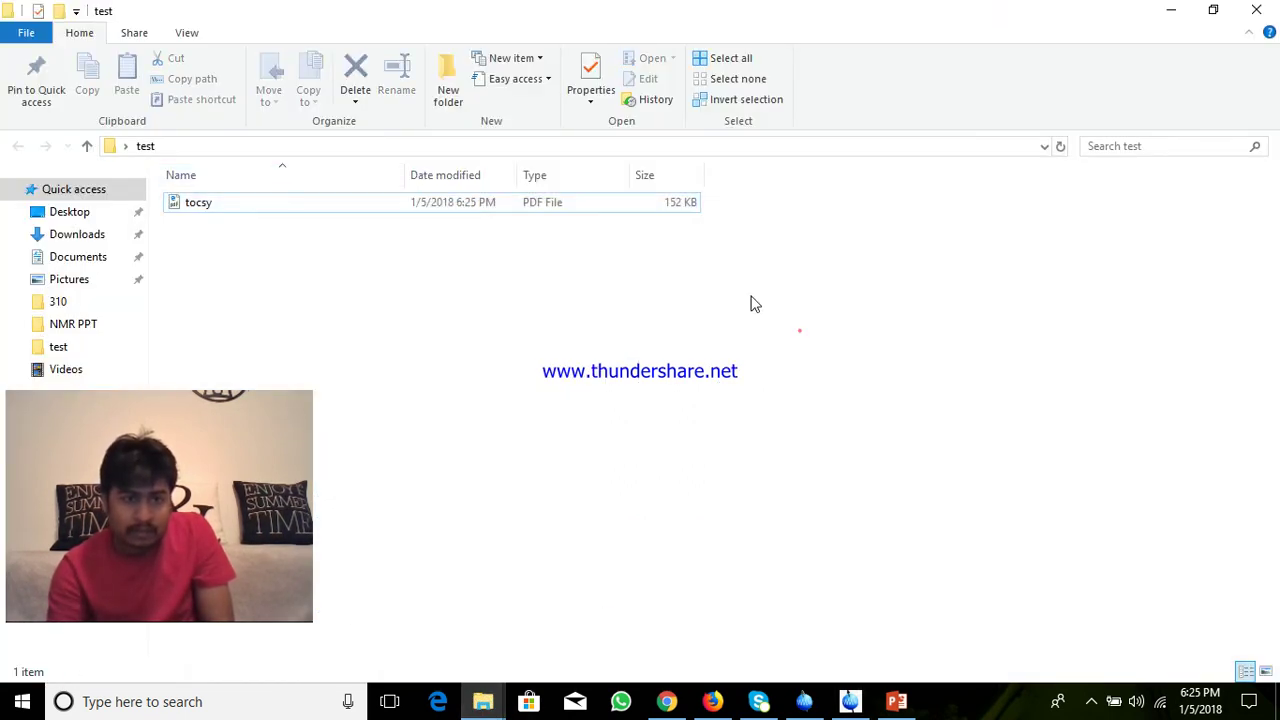
{"action": "double_click", "coordinate": [460, 204]}
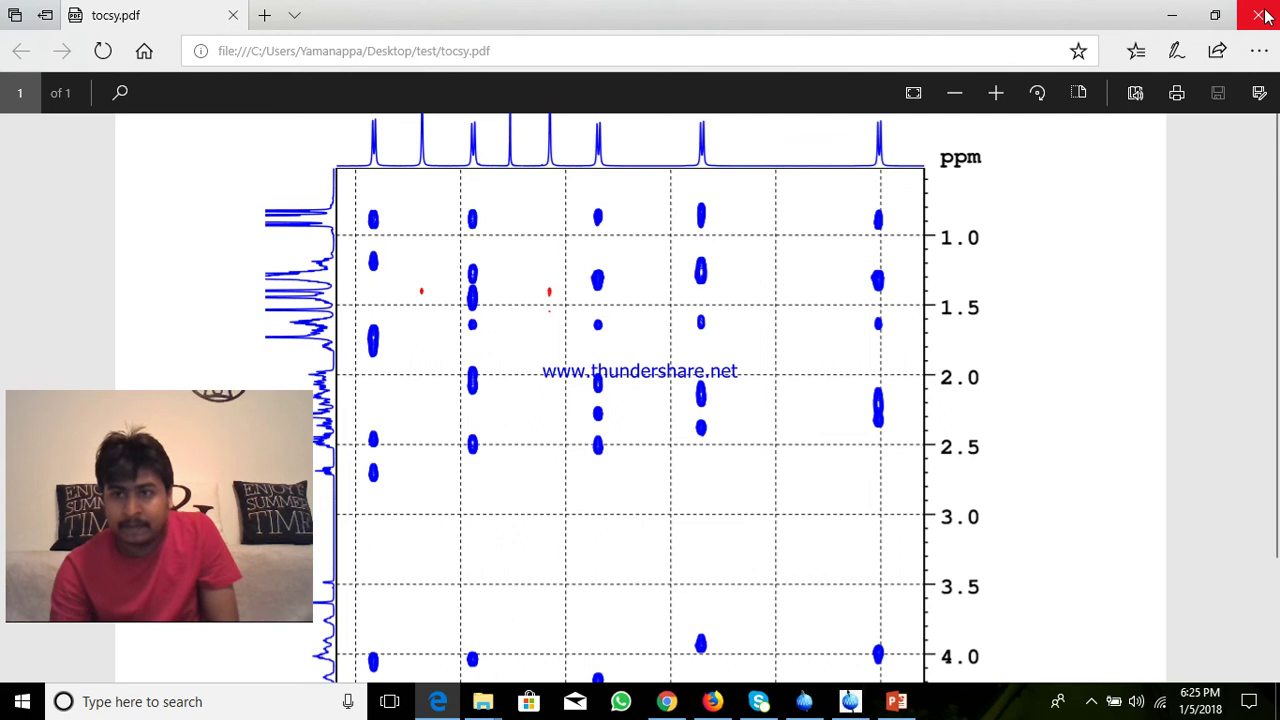
{"action": "left_click", "coordinate": [1258, 15]}
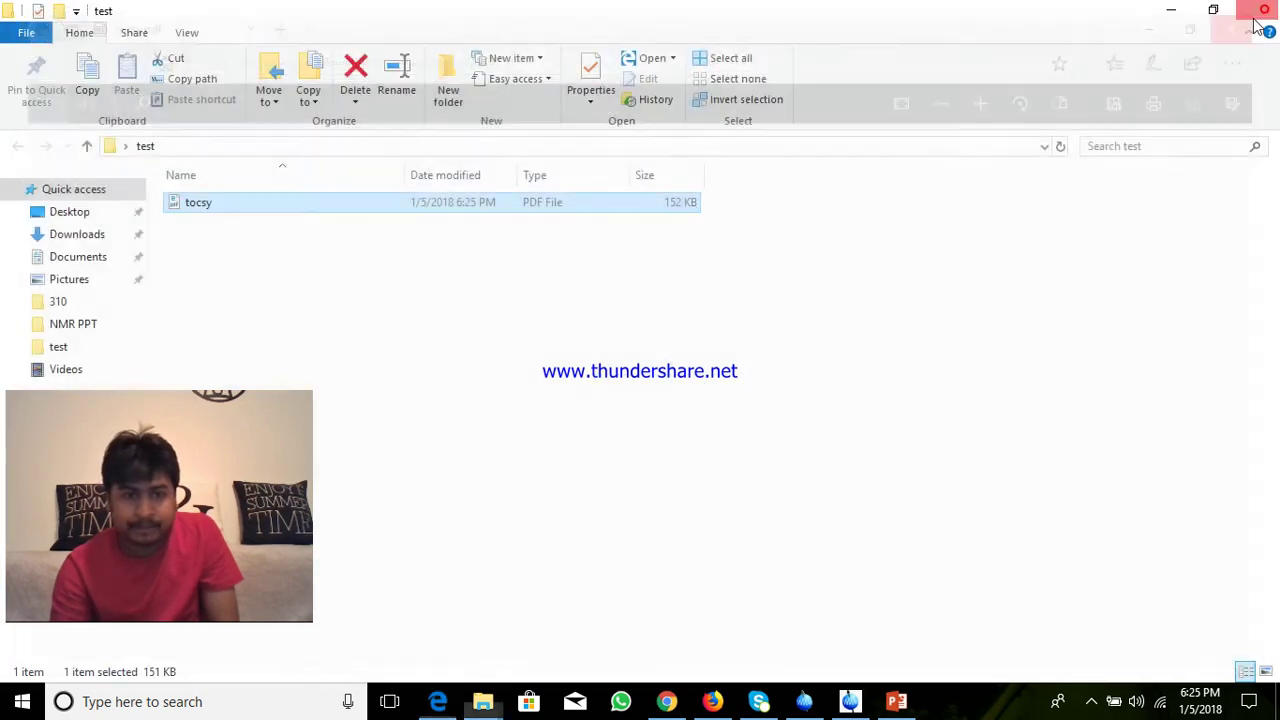
Step: Copy the tocsy PDF file and paste it onto the blank slide 4 in PowerPoint
{"action": "right_click", "coordinate": [464, 205]}
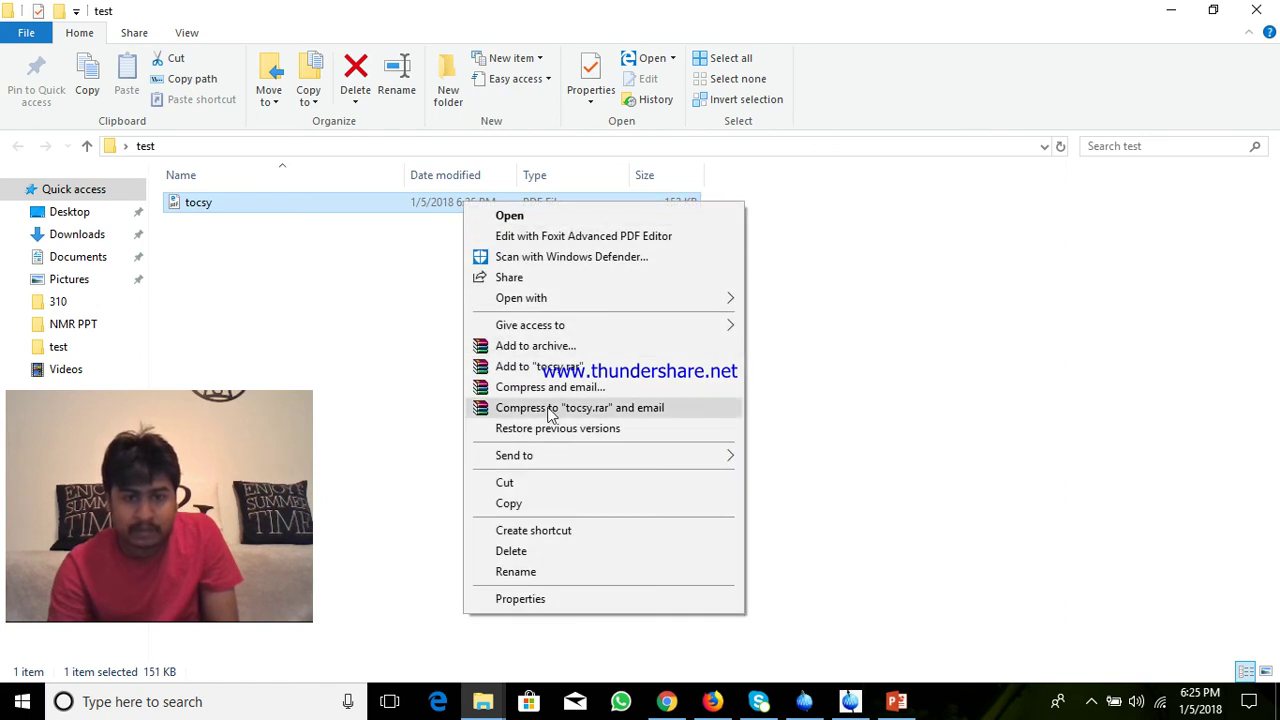
{"action": "left_click", "coordinate": [526, 504]}
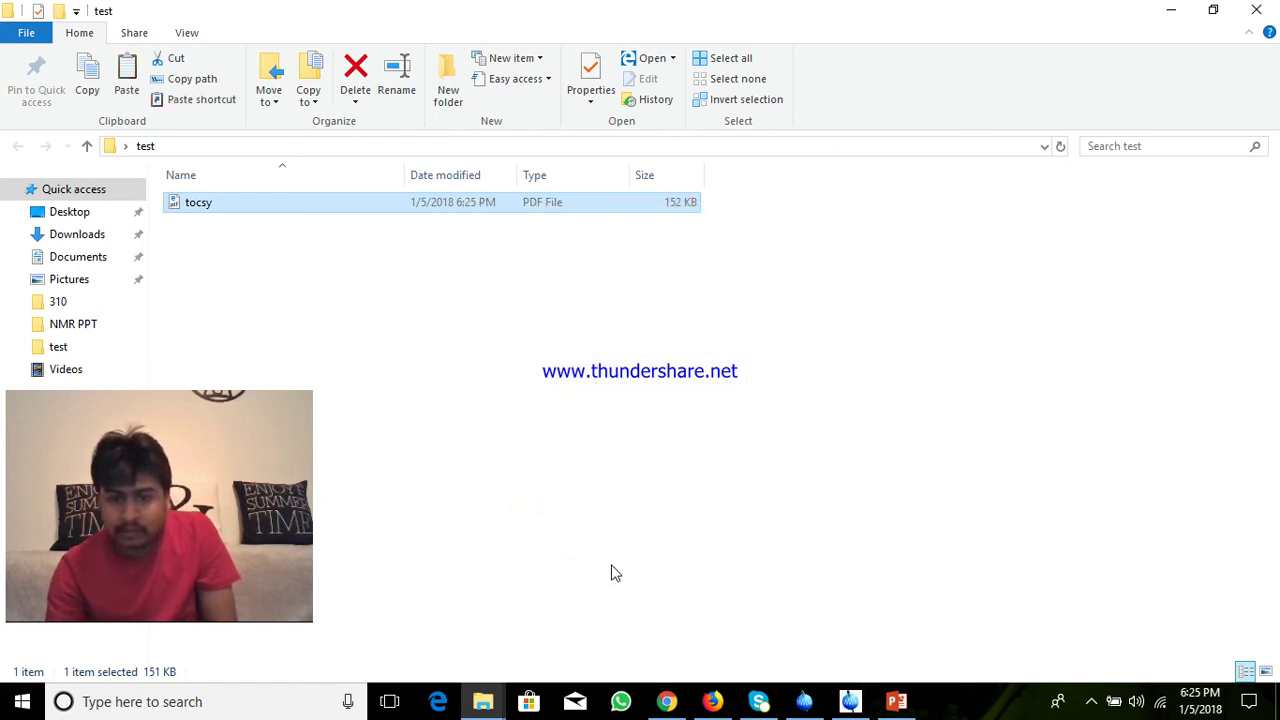
{"action": "left_click", "coordinate": [897, 703]}
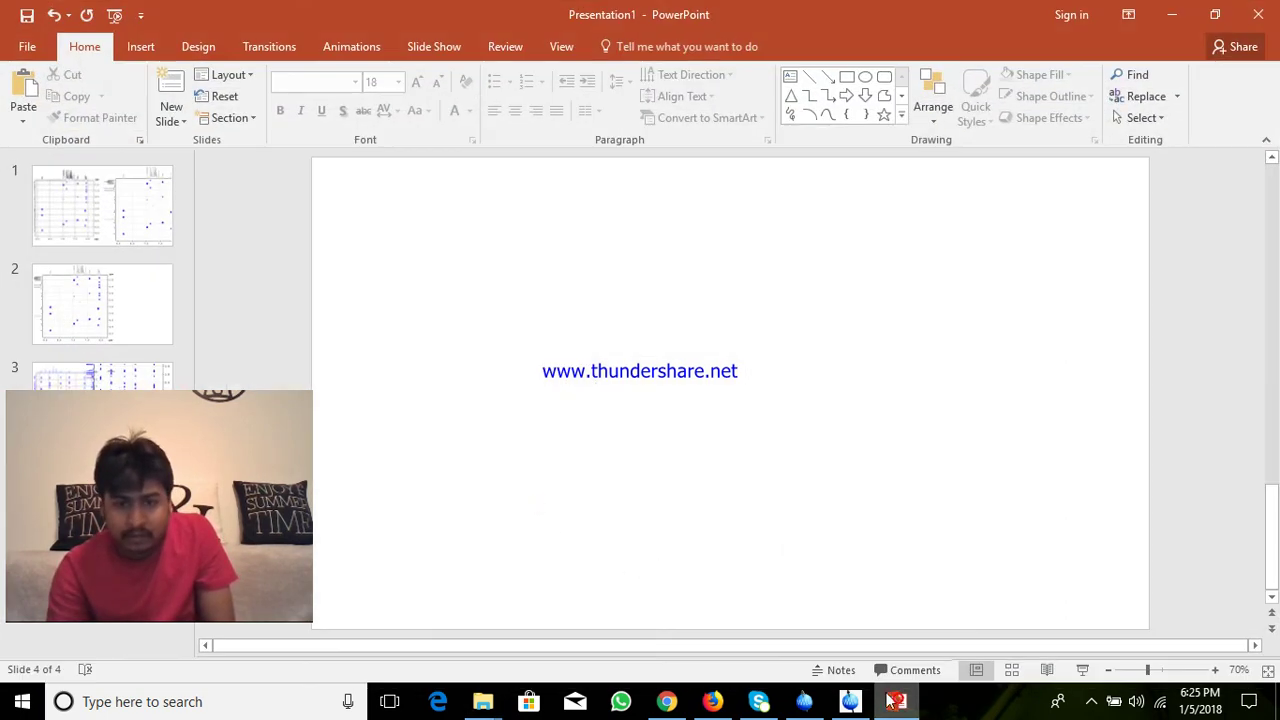
{"action": "right_click", "coordinate": [567, 301]}
{"action": "left_click", "coordinate": [607, 337]}
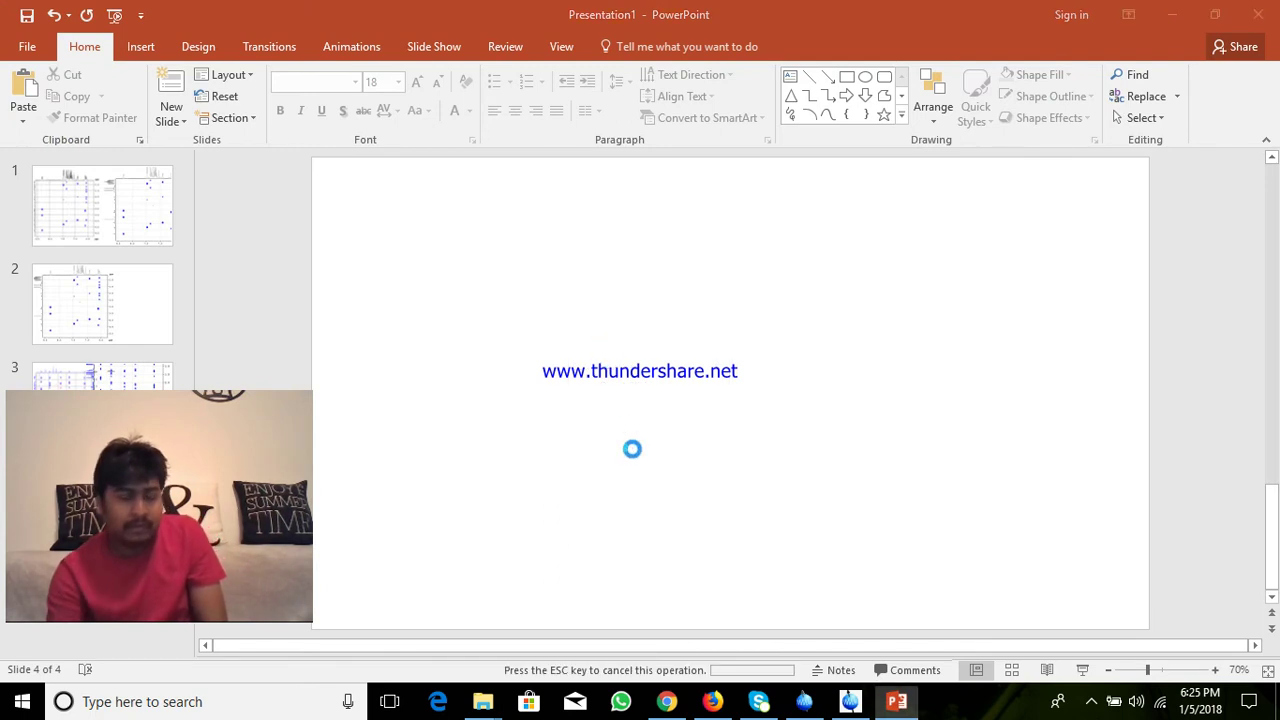
Step: Reposition the pasted PDF plot on slide 4 and enlarge it to nearly the full slide height
{"action": "left_click_drag", "start_coordinate": [653, 410], "coordinate": [668, 443]}
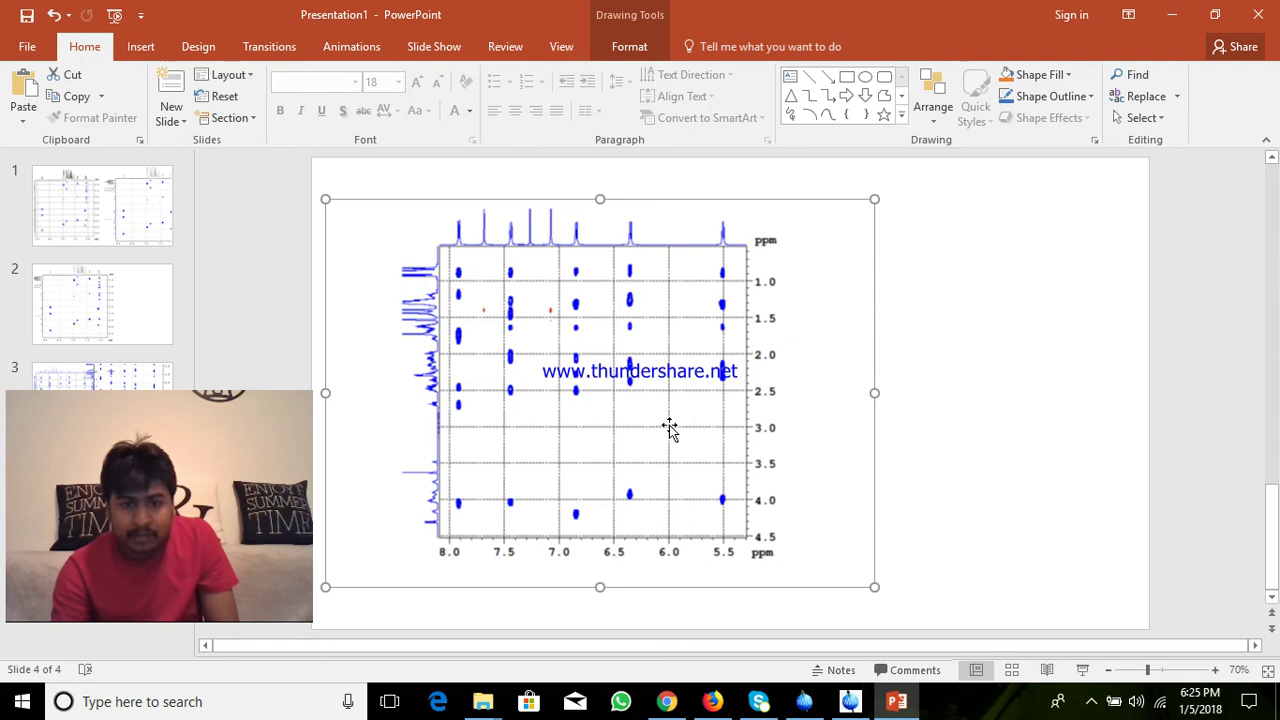
{"action": "left_click_drag", "start_coordinate": [719, 388], "coordinate": [705, 395]}
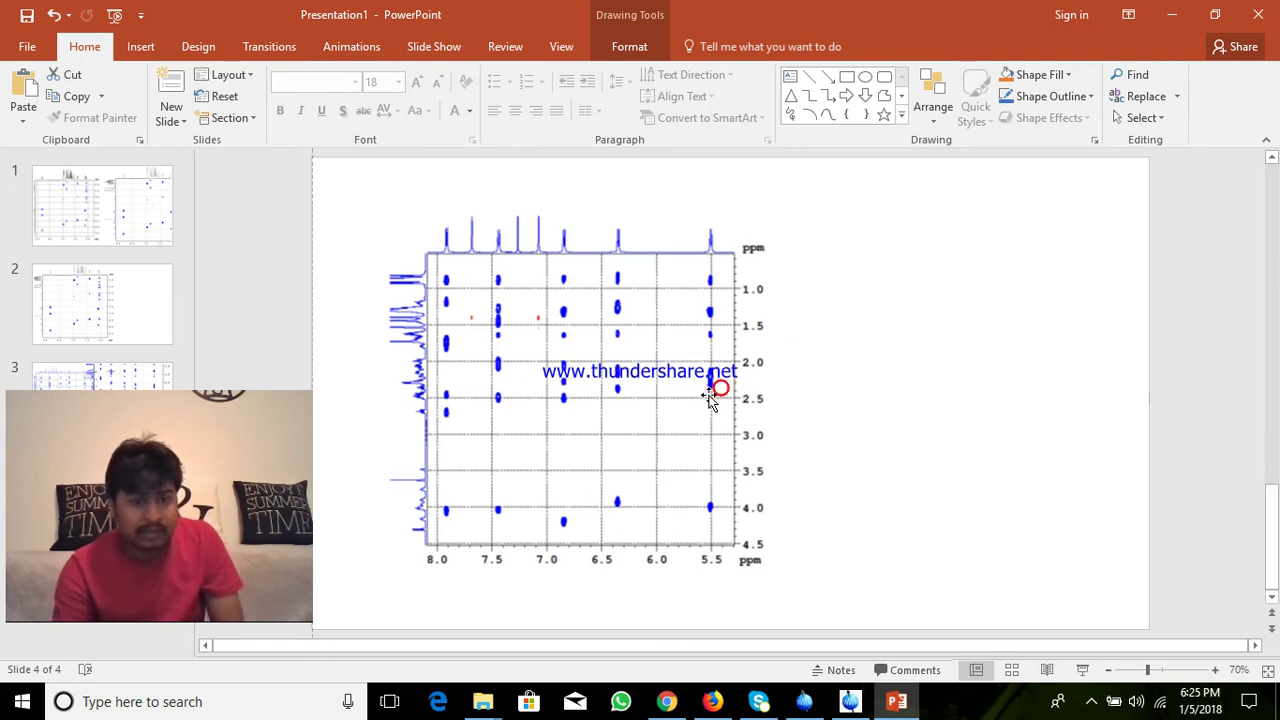
{"action": "left_click_drag", "start_coordinate": [865, 207], "coordinate": [806, 331]}
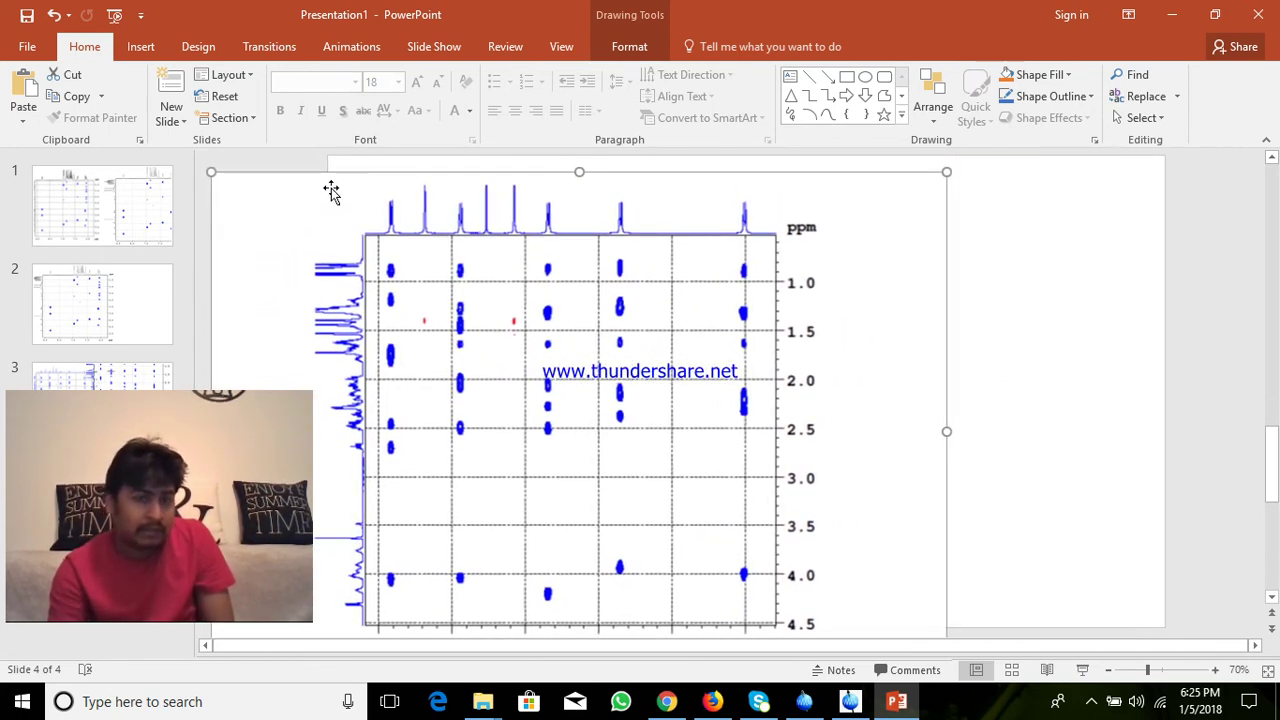
{"action": "mouse_move", "coordinate": [406, 209]}
{"action": "left_mouse_down"}
{"action": "mouse_move", "coordinate": [420, 226]}
{"action": "mouse_move", "coordinate": [407, 215]}
{"action": "mouse_move", "coordinate": [421, 215]}
{"action": "left_mouse_up"}
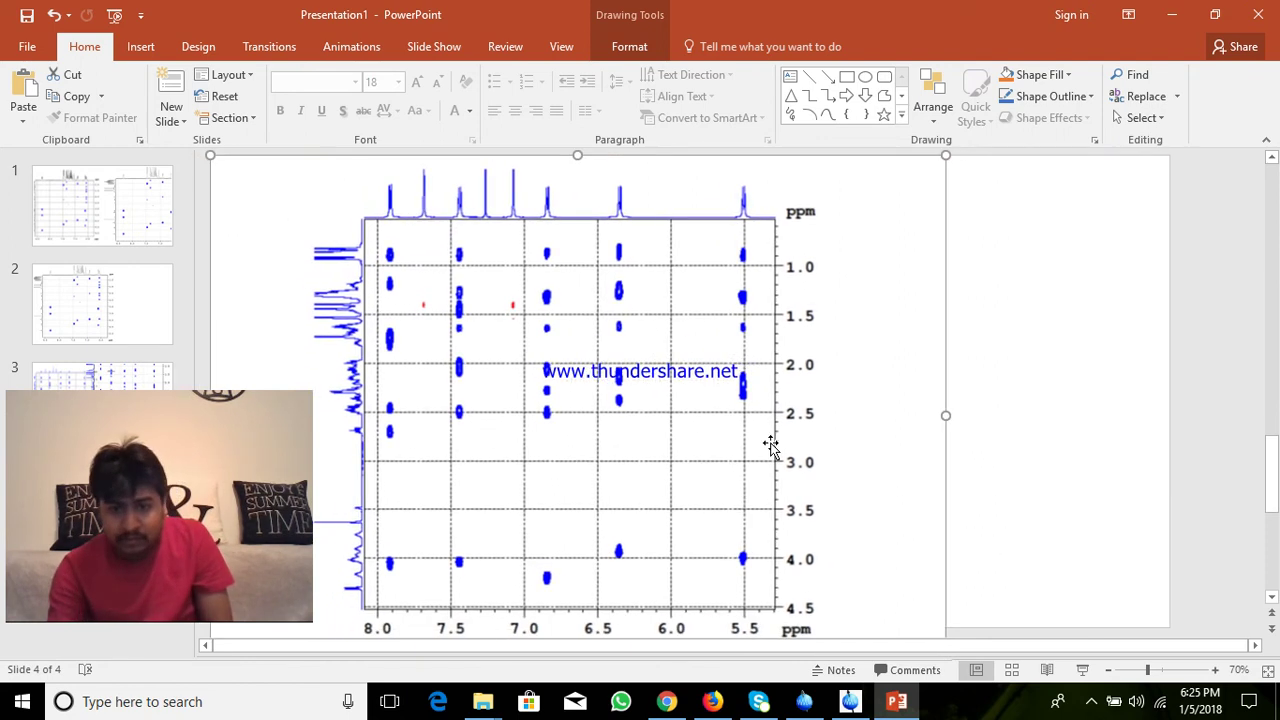
Step: Copy the plot directly from TopSpin and paste it onto slide 4 of the PowerPoint presentation
{"action": "left_click", "coordinate": [849, 703]}
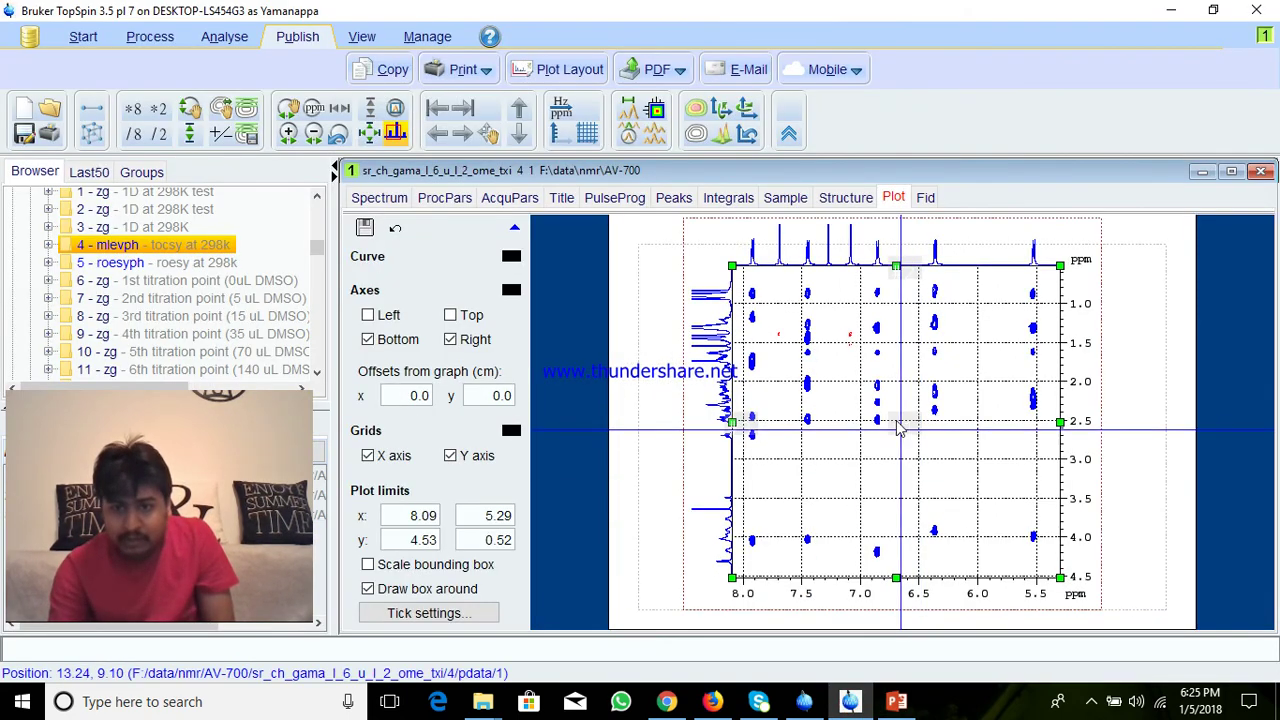
{"action": "right_click", "coordinate": [891, 320]}
{"action": "left_click", "coordinate": [909, 373]}
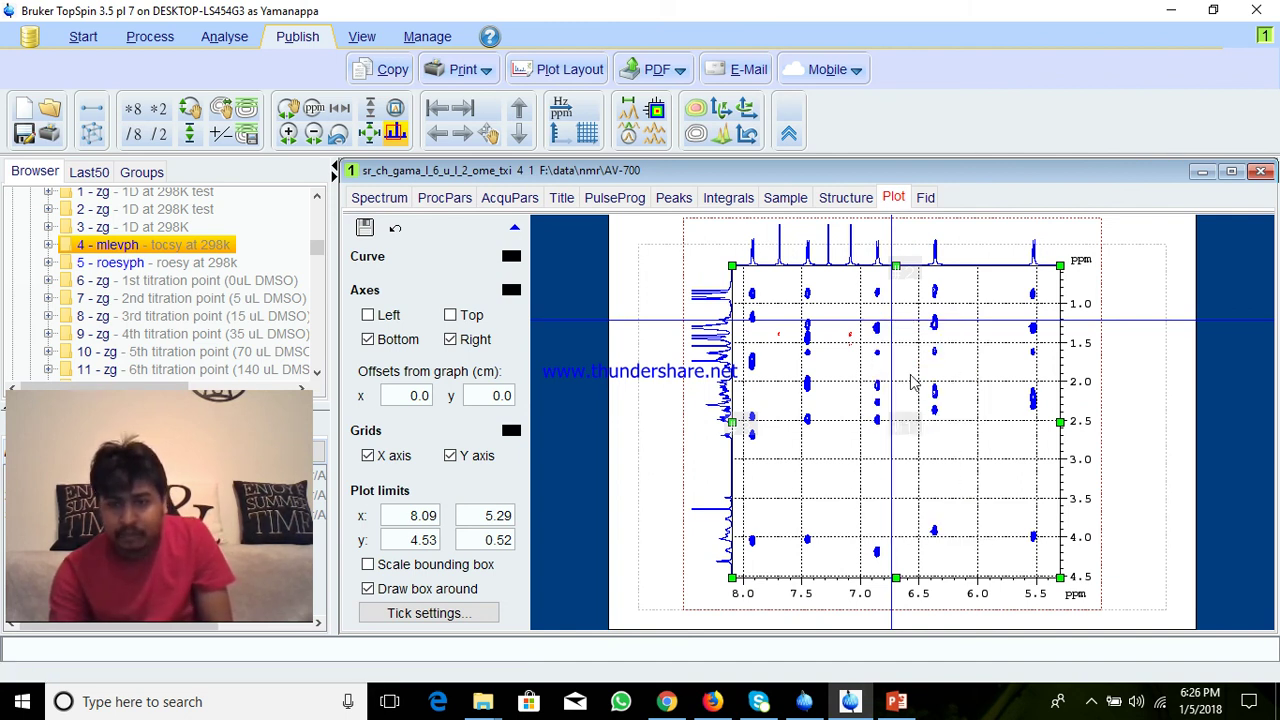
{"action": "left_click", "coordinate": [898, 703]}
{"action": "right_click", "coordinate": [985, 335]}
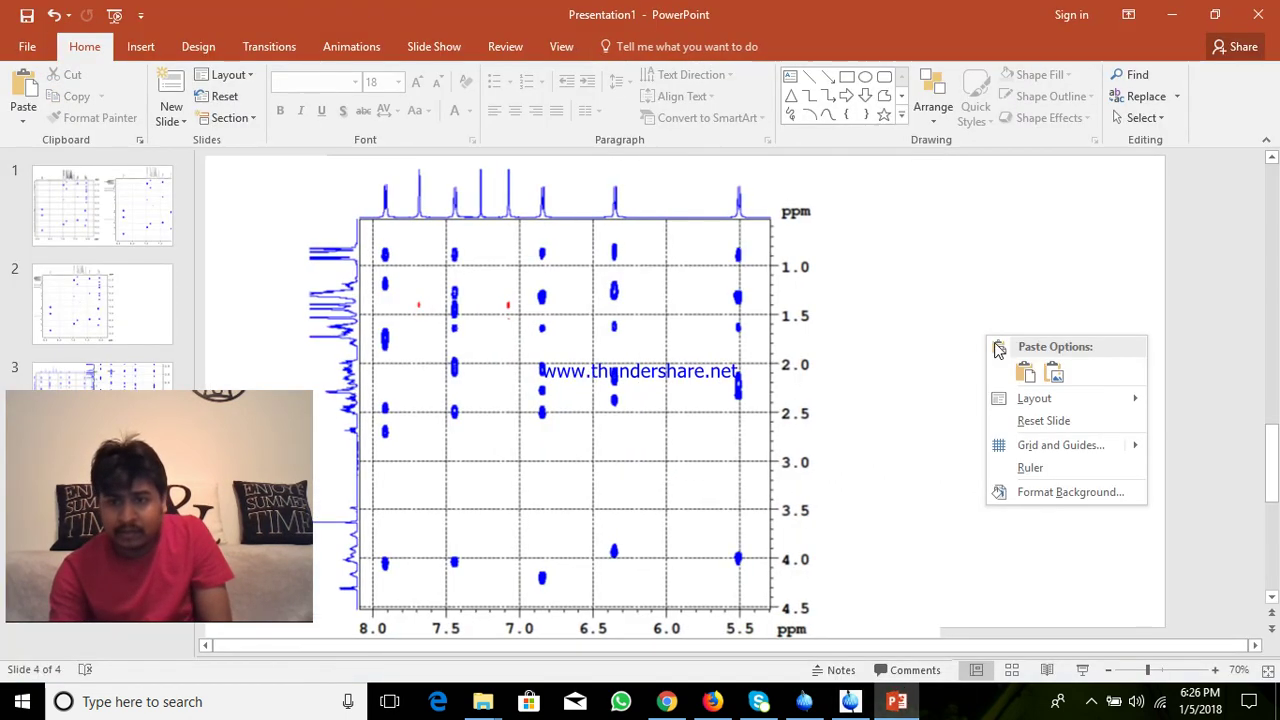
{"action": "left_click", "coordinate": [1027, 375]}
Step: Arrange the directly copied plot and the PDF plot side by side on slide 4, aligned for comparison
{"action": "left_click_drag", "start_coordinate": [812, 382], "coordinate": [970, 393]}
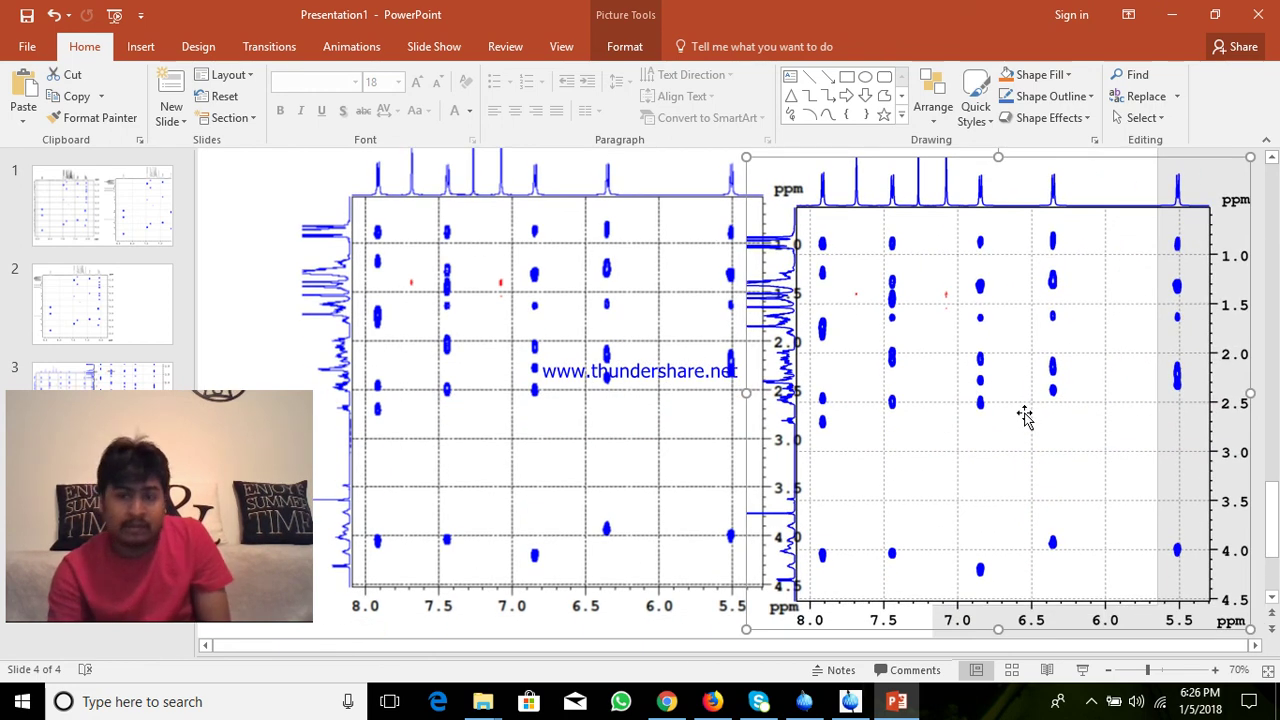
{"action": "mouse_move", "coordinate": [1023, 416]}
{"action": "left_mouse_down"}
{"action": "mouse_move", "coordinate": [1006, 434]}
{"action": "mouse_move", "coordinate": [980, 417]}
{"action": "mouse_move", "coordinate": [1072, 414]}
{"action": "left_mouse_up"}
{"action": "left_click_drag", "start_coordinate": [707, 391], "coordinate": [646, 388]}
{"action": "left_click_drag", "start_coordinate": [1049, 395], "coordinate": [980, 392]}
{"action": "left_click_drag", "start_coordinate": [1033, 440], "coordinate": [1010, 418]}
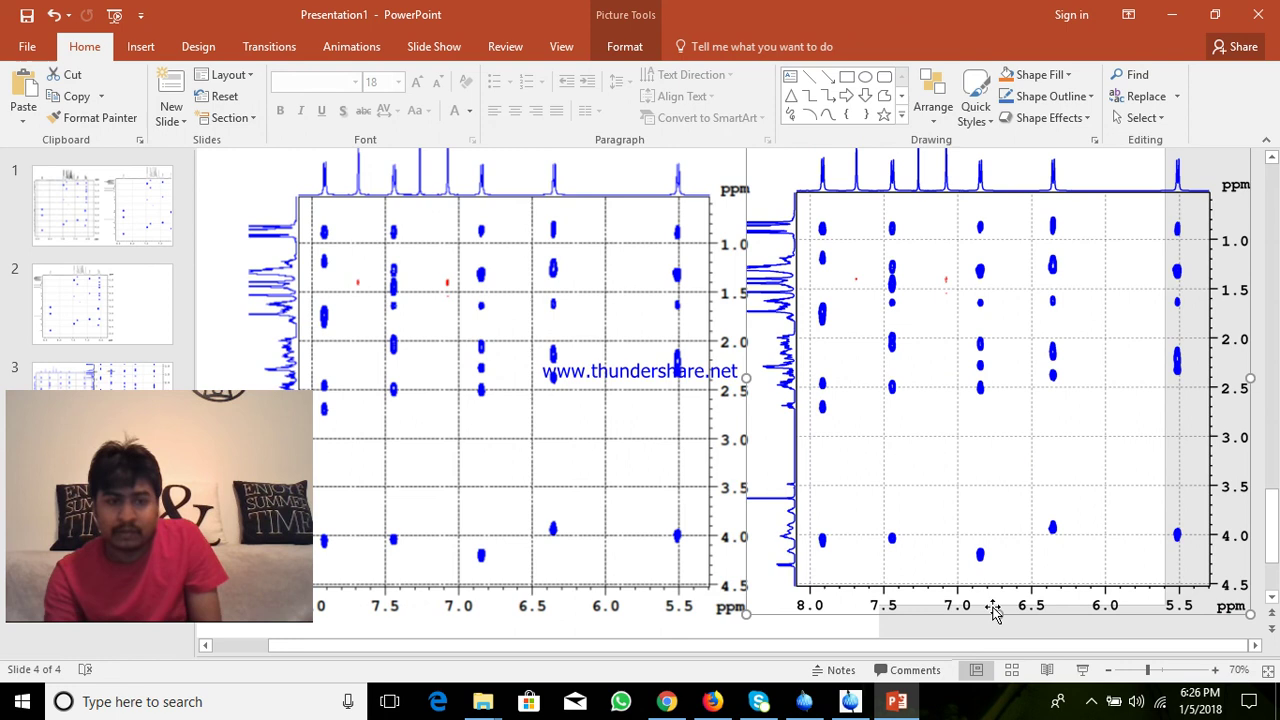